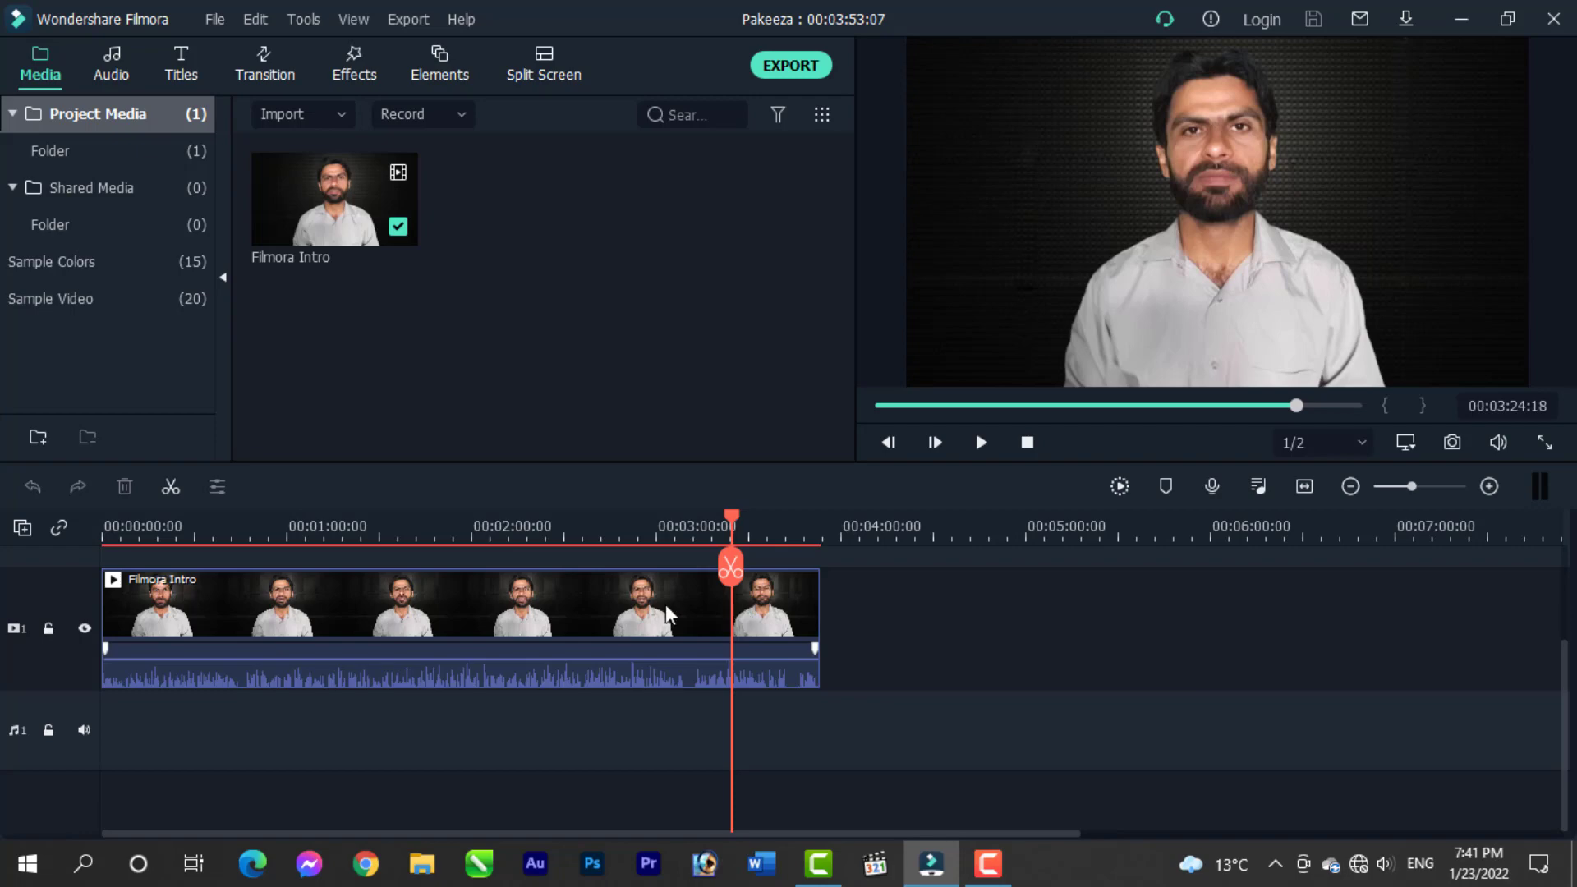
Step: Split the Filmora Intro clip at 00:03:24:18
left_click(731, 567)
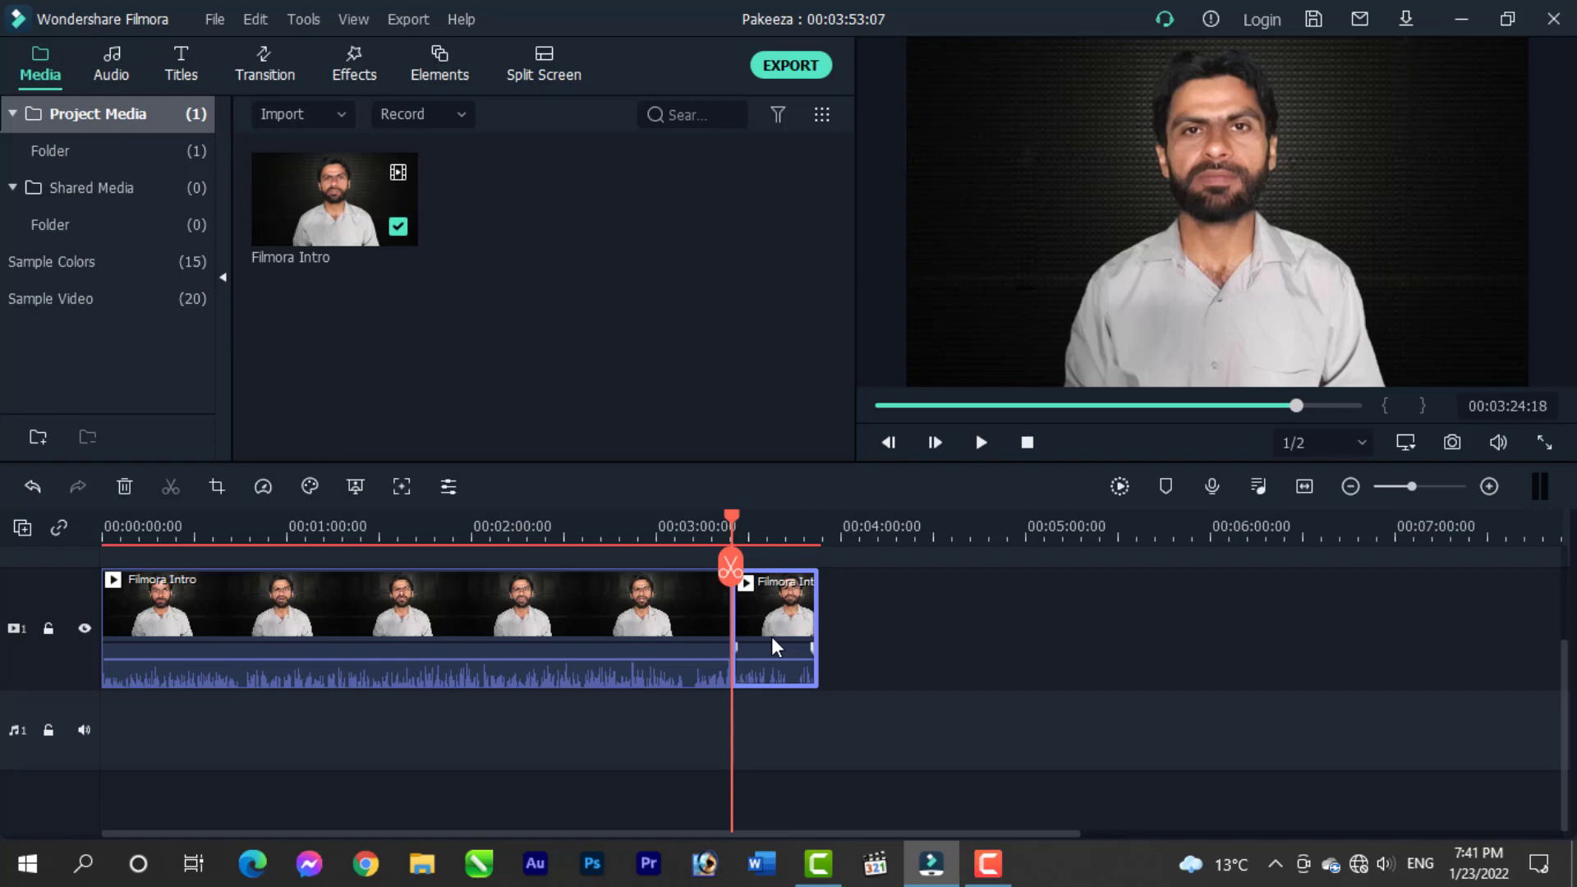
Step: Try the Diamond Zoom Out transition from the Slideshow Borders category on the cut between the two clips, and undo it
left_click(266, 61)
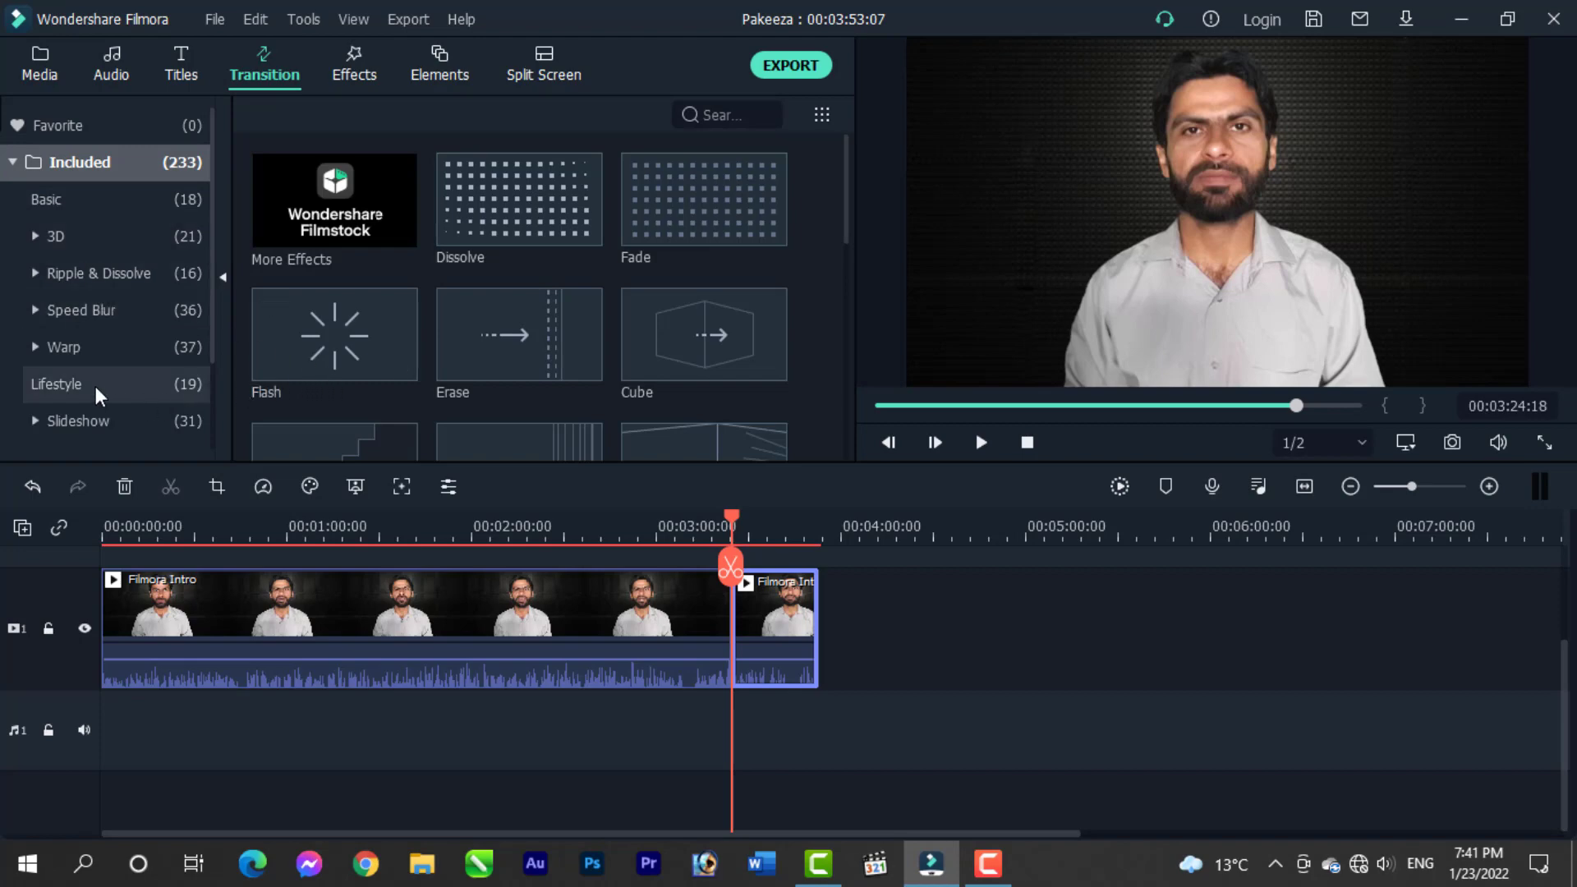
left_click(45, 420)
scroll(111, 381, "down", 3)
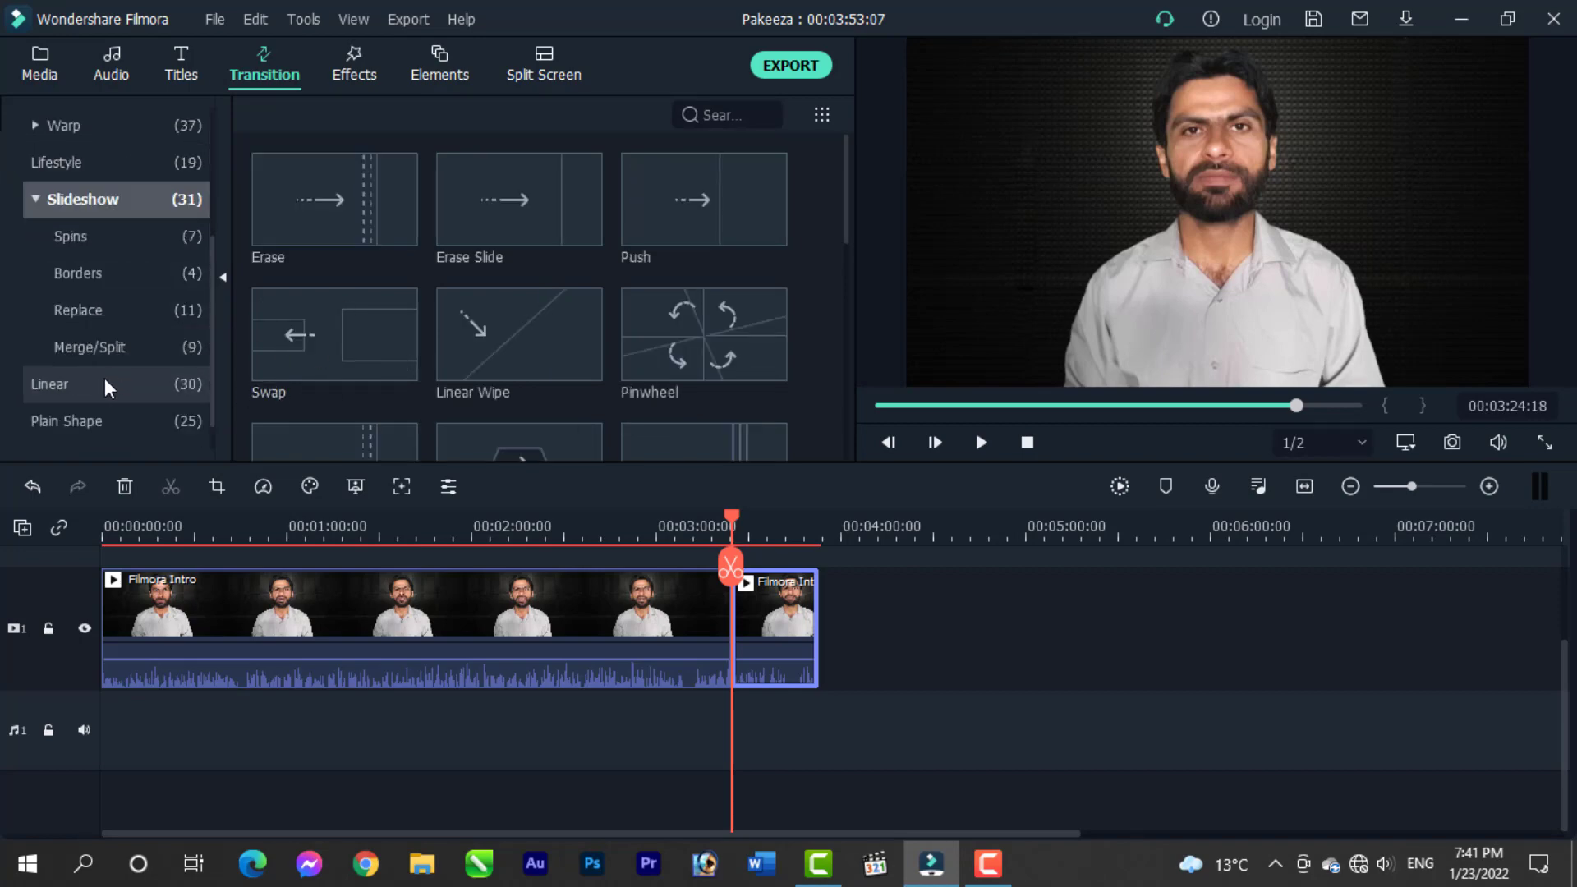
left_click(85, 271)
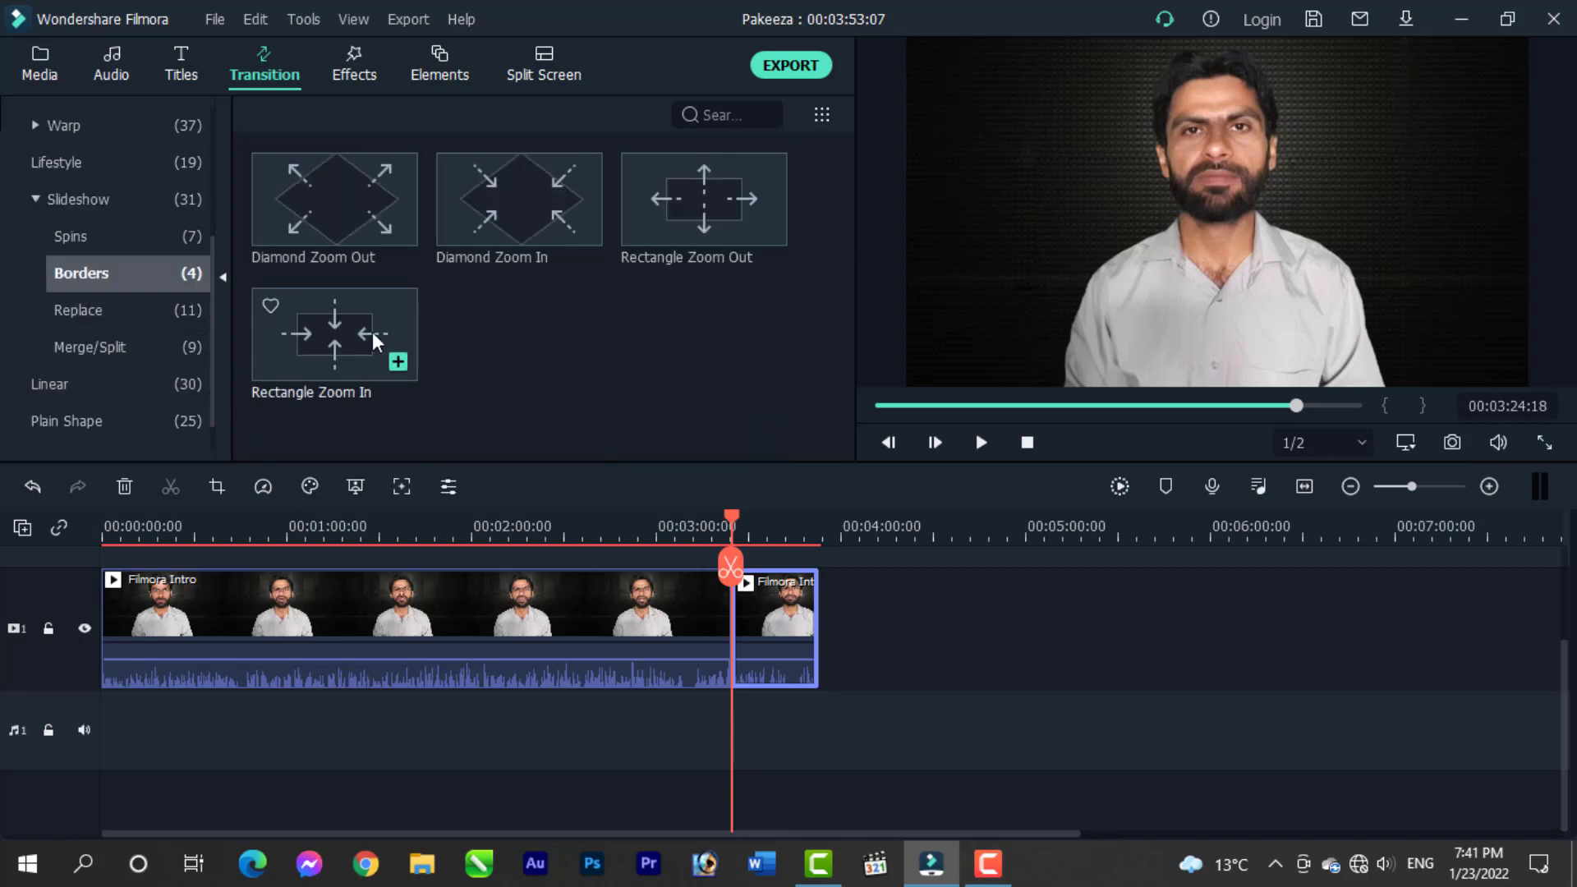
mouse_move(342, 218)
left_mouse_down()
mouse_move(660, 508)
mouse_move(708, 582)
left_mouse_up()
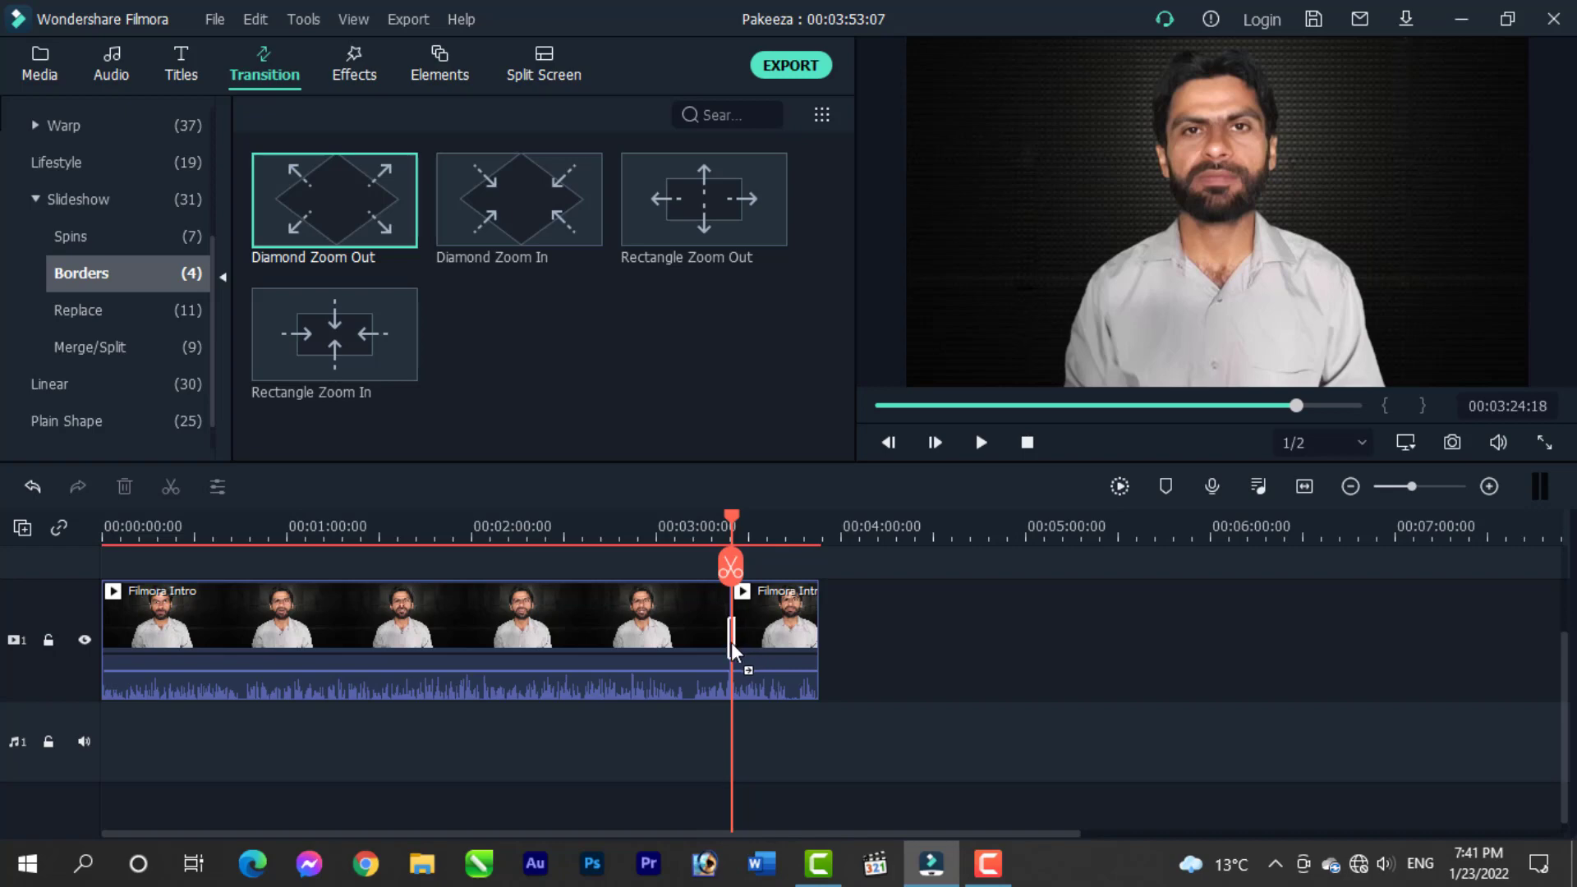
left_click_drag(720, 644, 721, 640)
left_click_drag(732, 517, 766, 517)
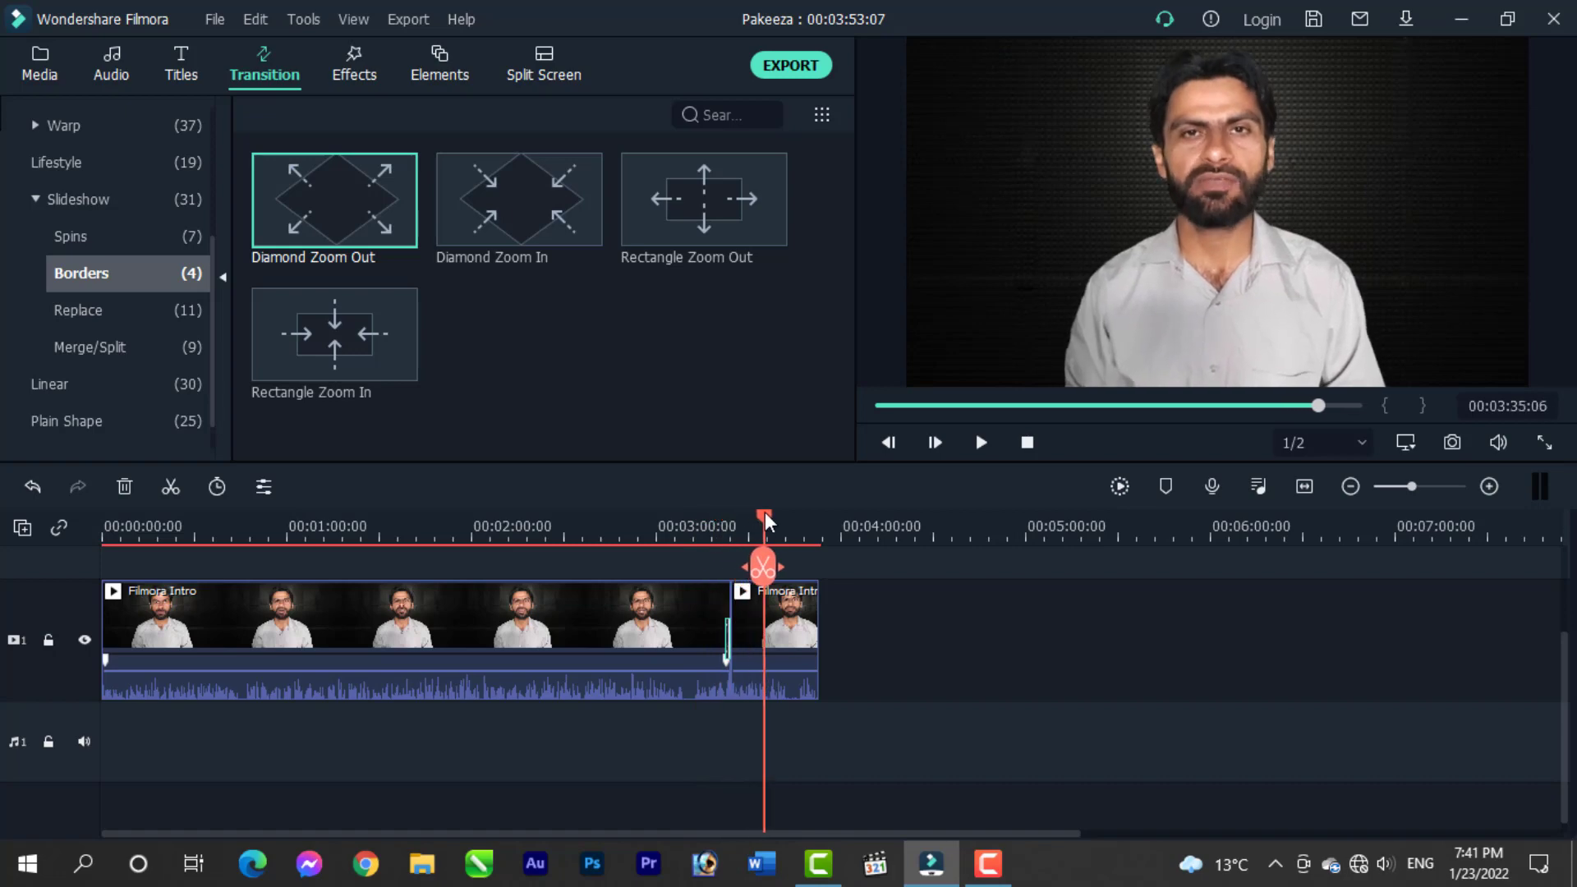
key("ctrl+z")
Step: Apply the Linear 10 transition from the Linear category across the cut between the two Filmora Intro clips
left_click(1490, 486)
left_click(1490, 486)
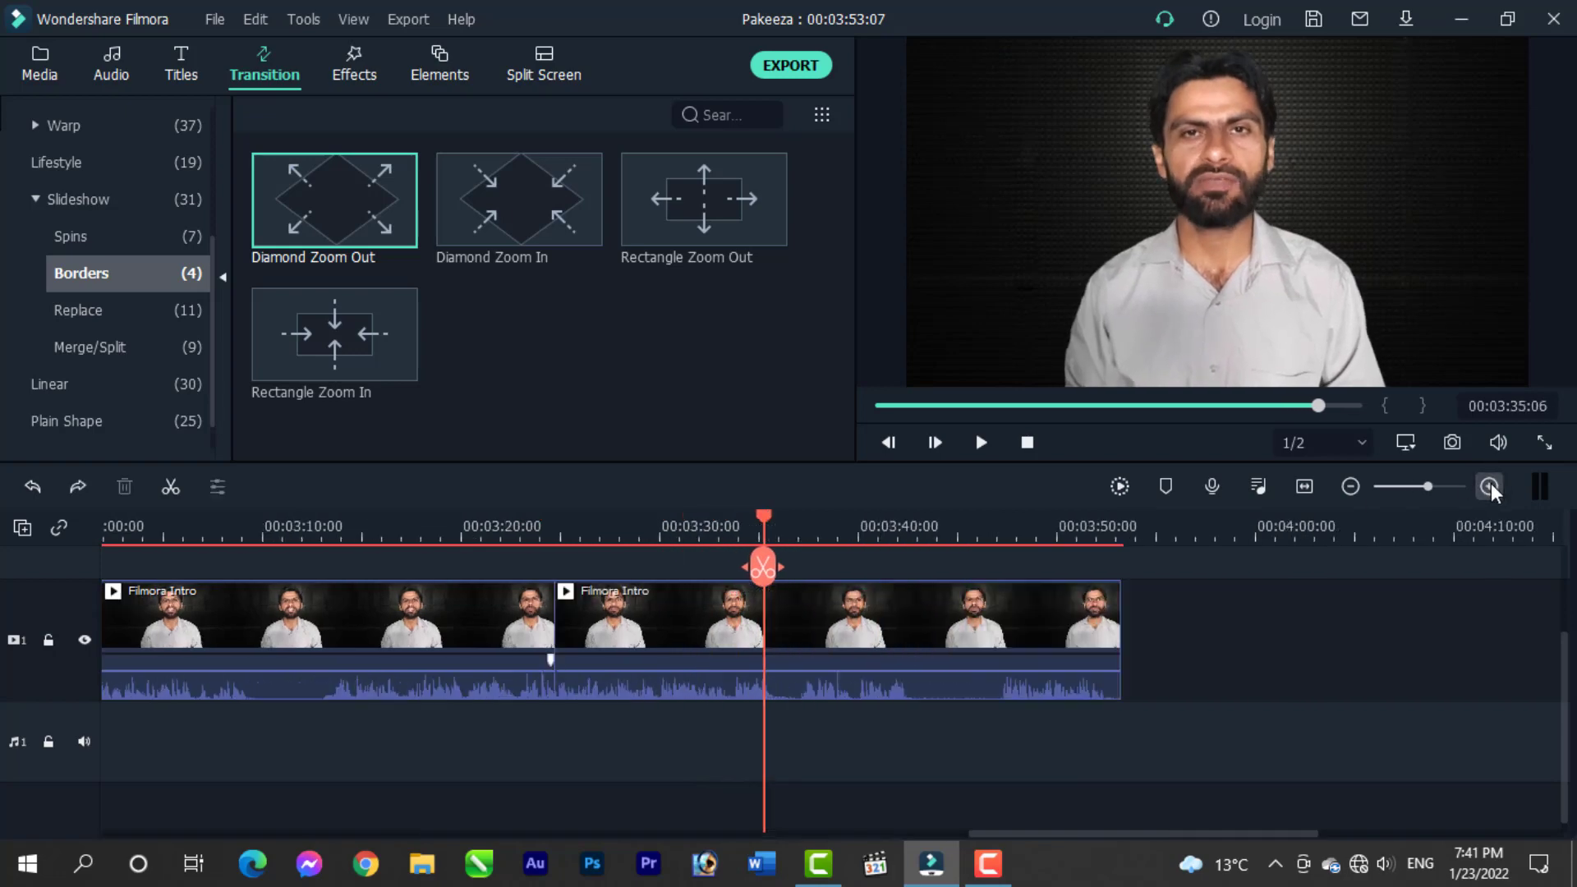
left_click(1489, 486)
left_click(102, 344)
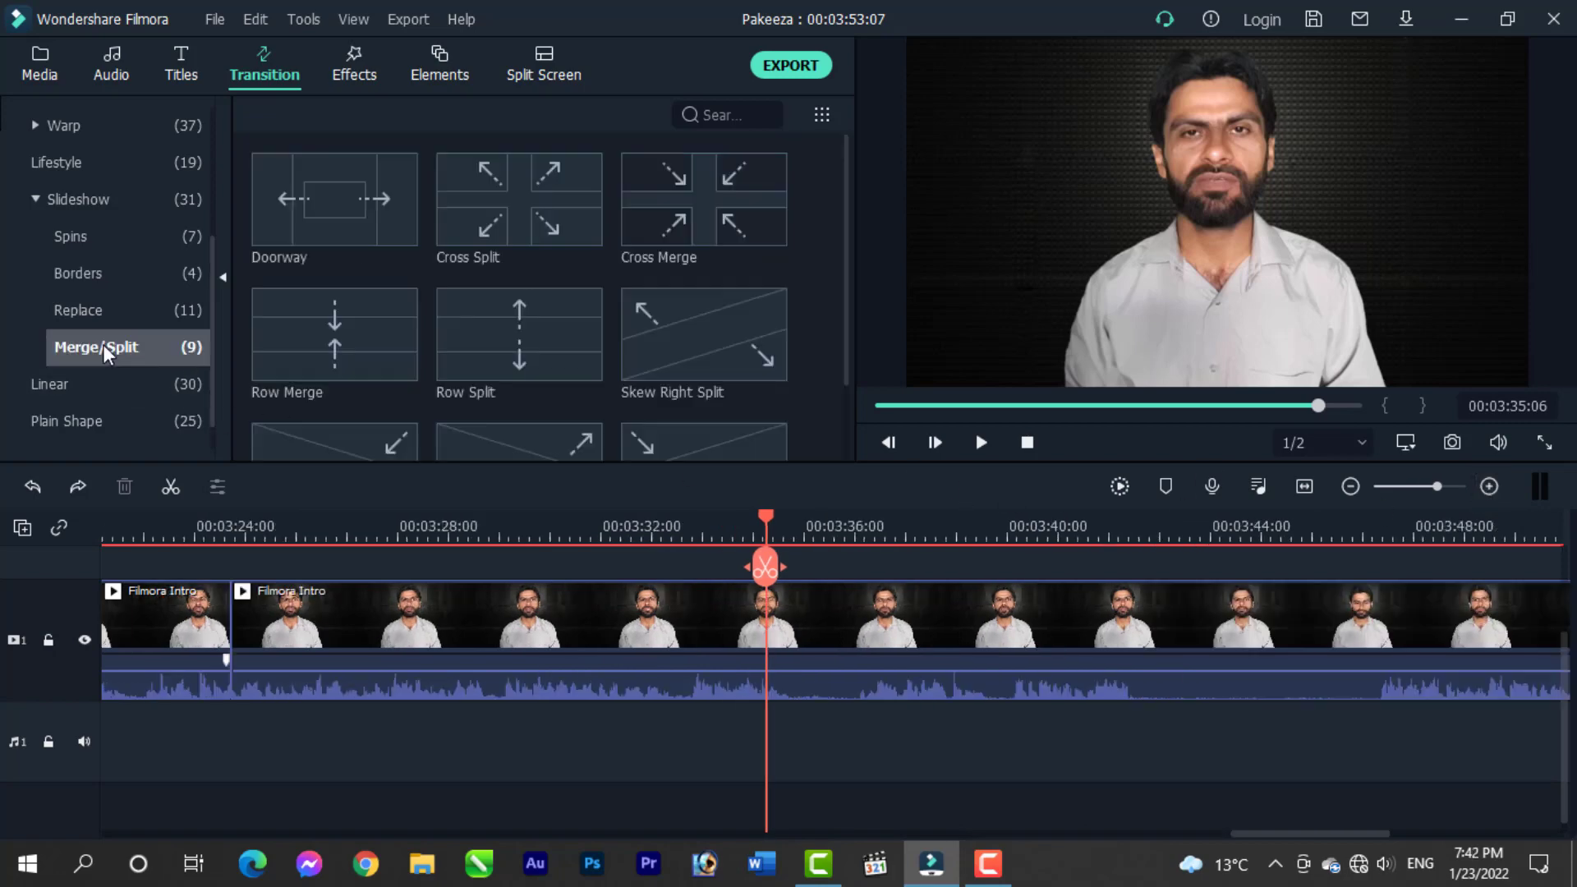
scroll(83, 403, "down", 1)
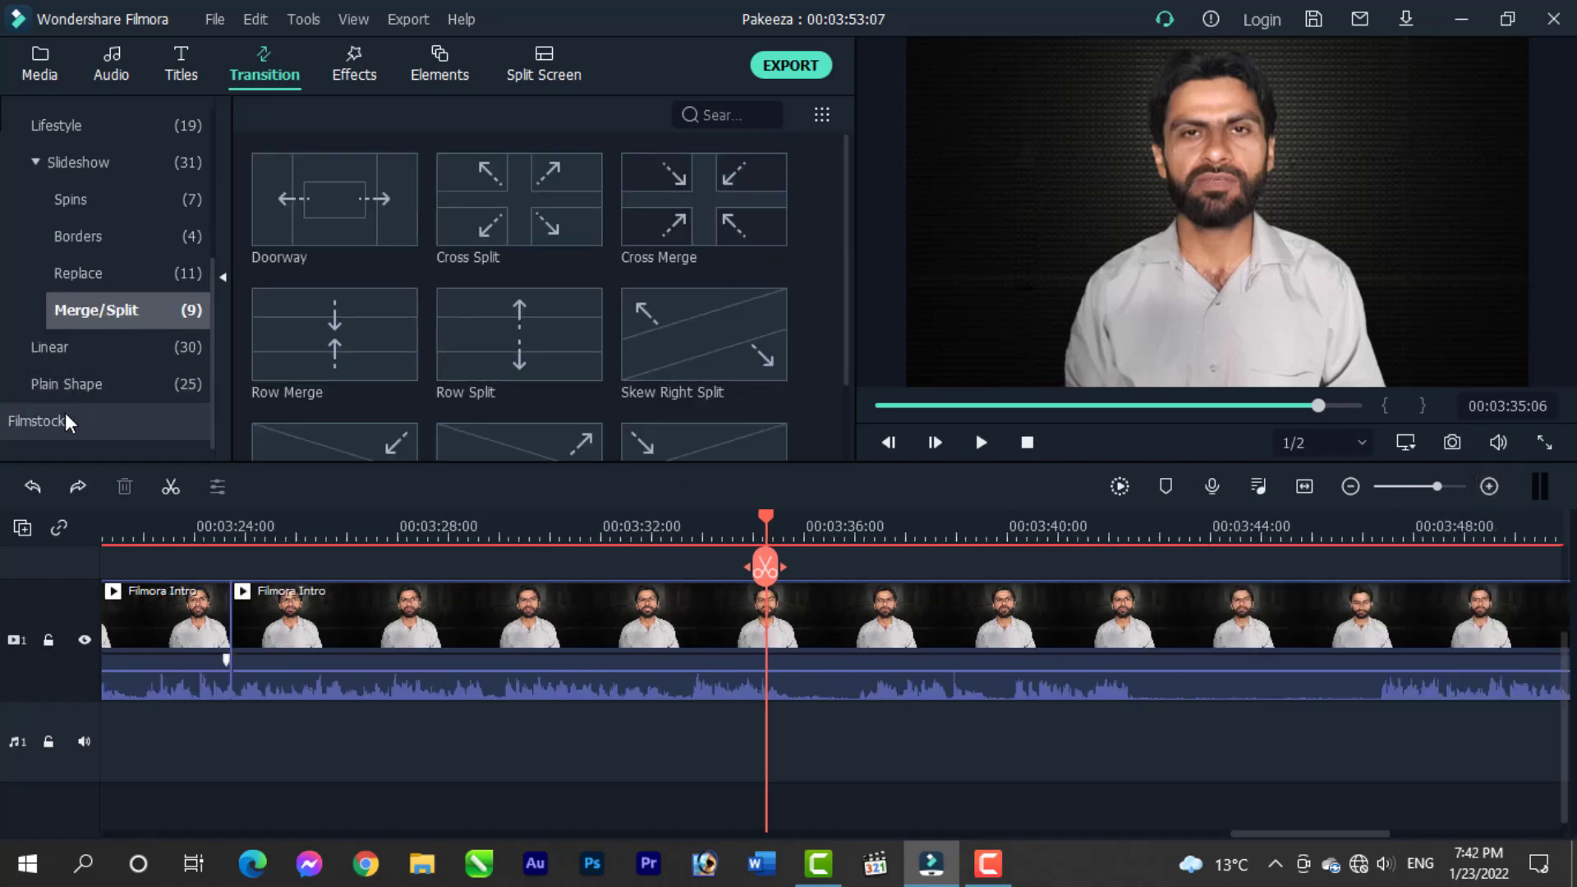
left_click(54, 348)
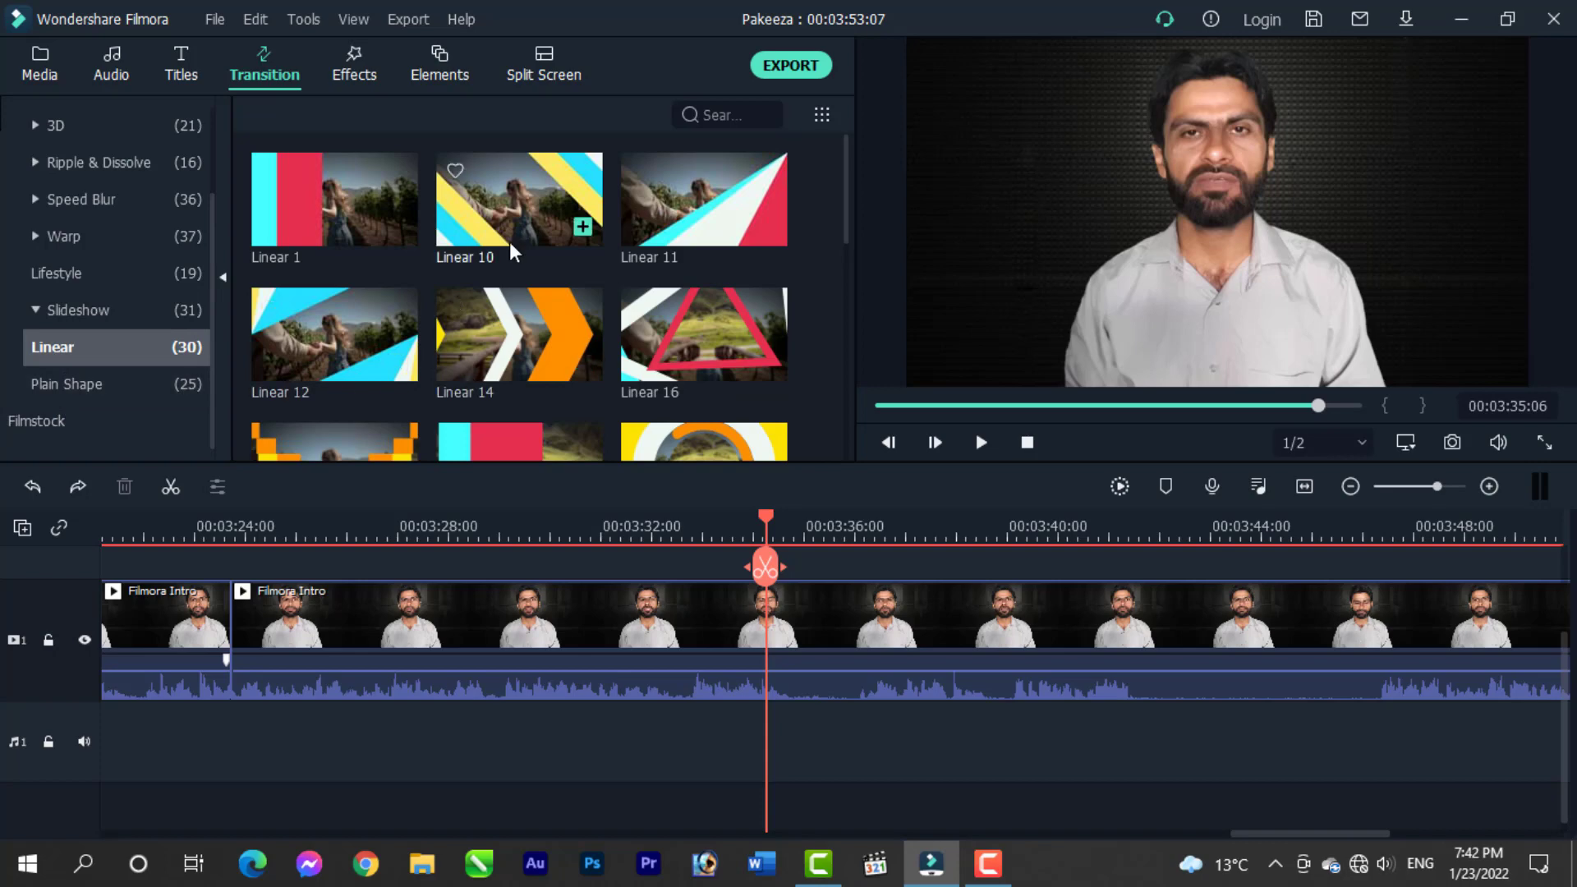
left_click_drag(507, 191, 762, 610)
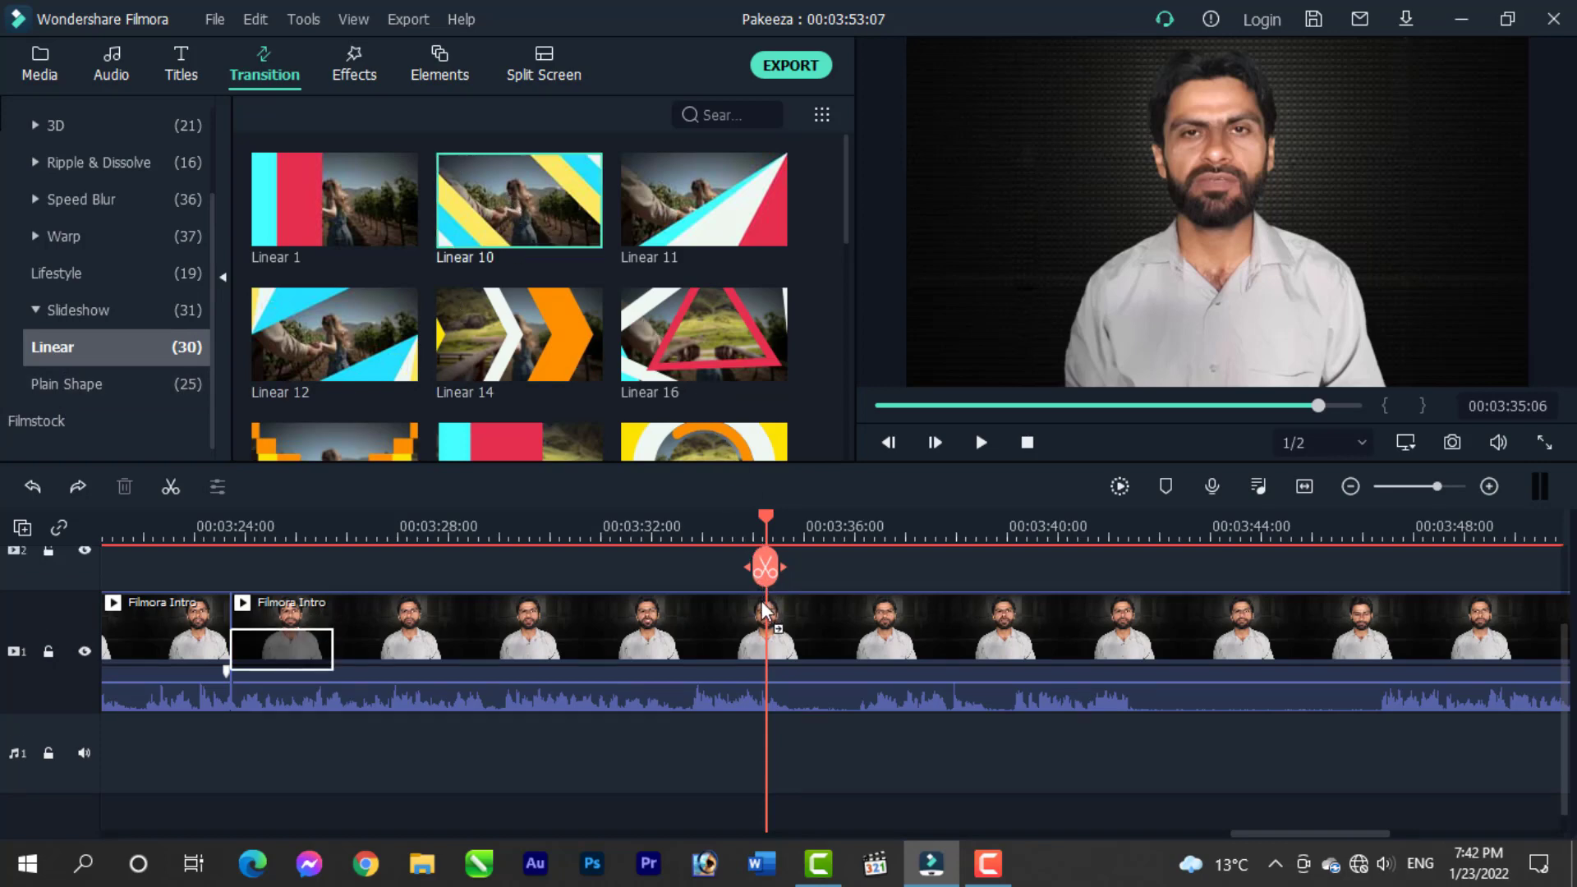
left_click_drag(265, 671, 222, 649)
Step: Scrub through the Linear 10 transition from 00:03:23:23 to 00:03:25:00 and undo it
left_click(190, 530)
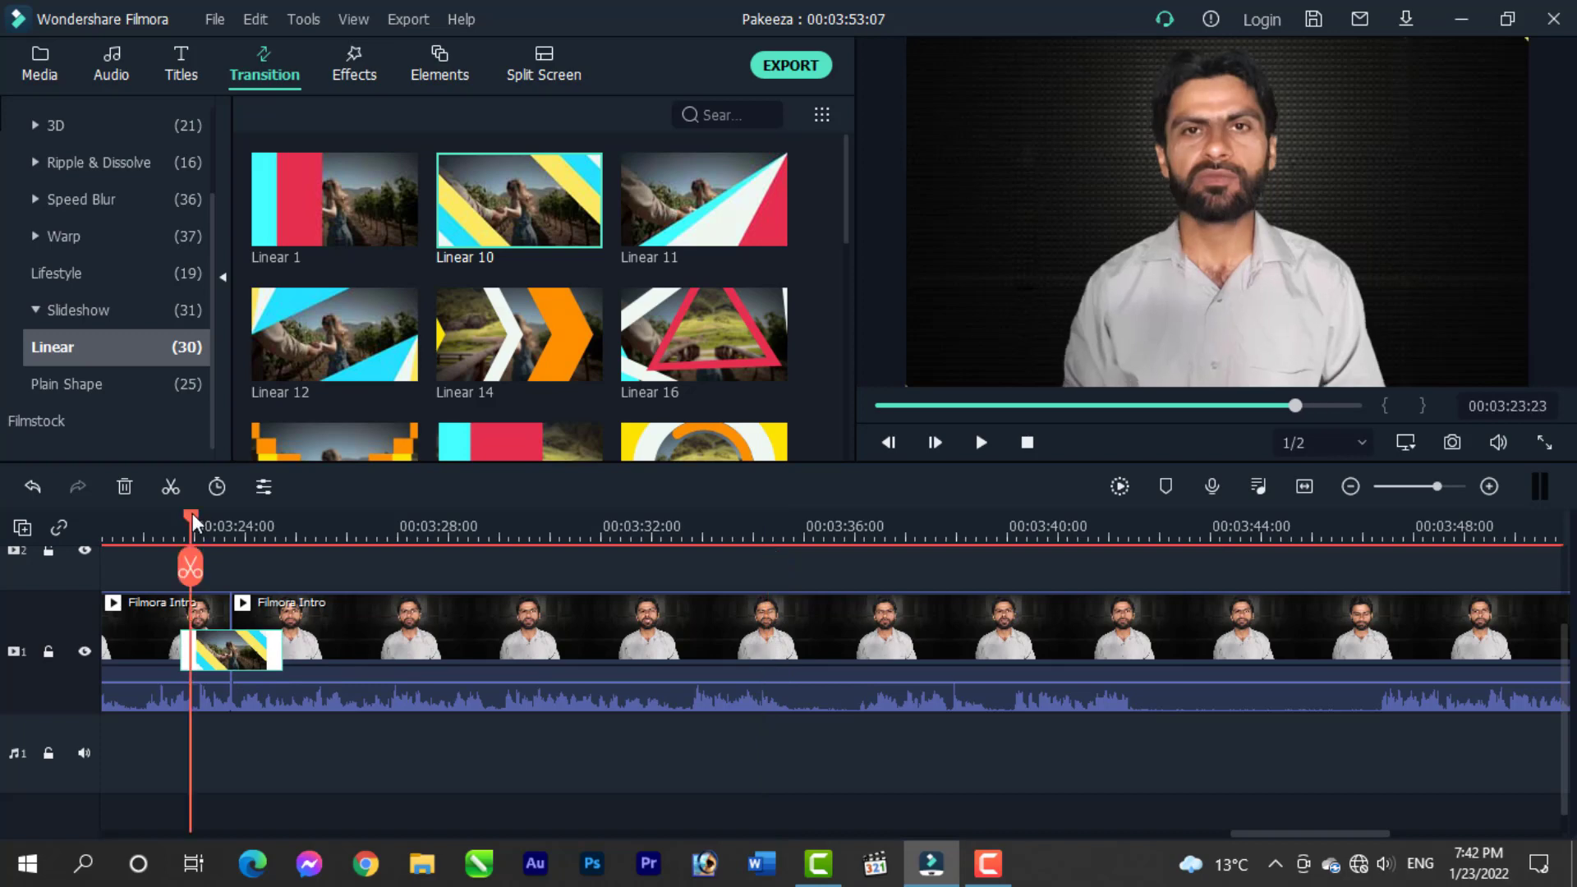
left_click_drag(191, 523, 248, 523)
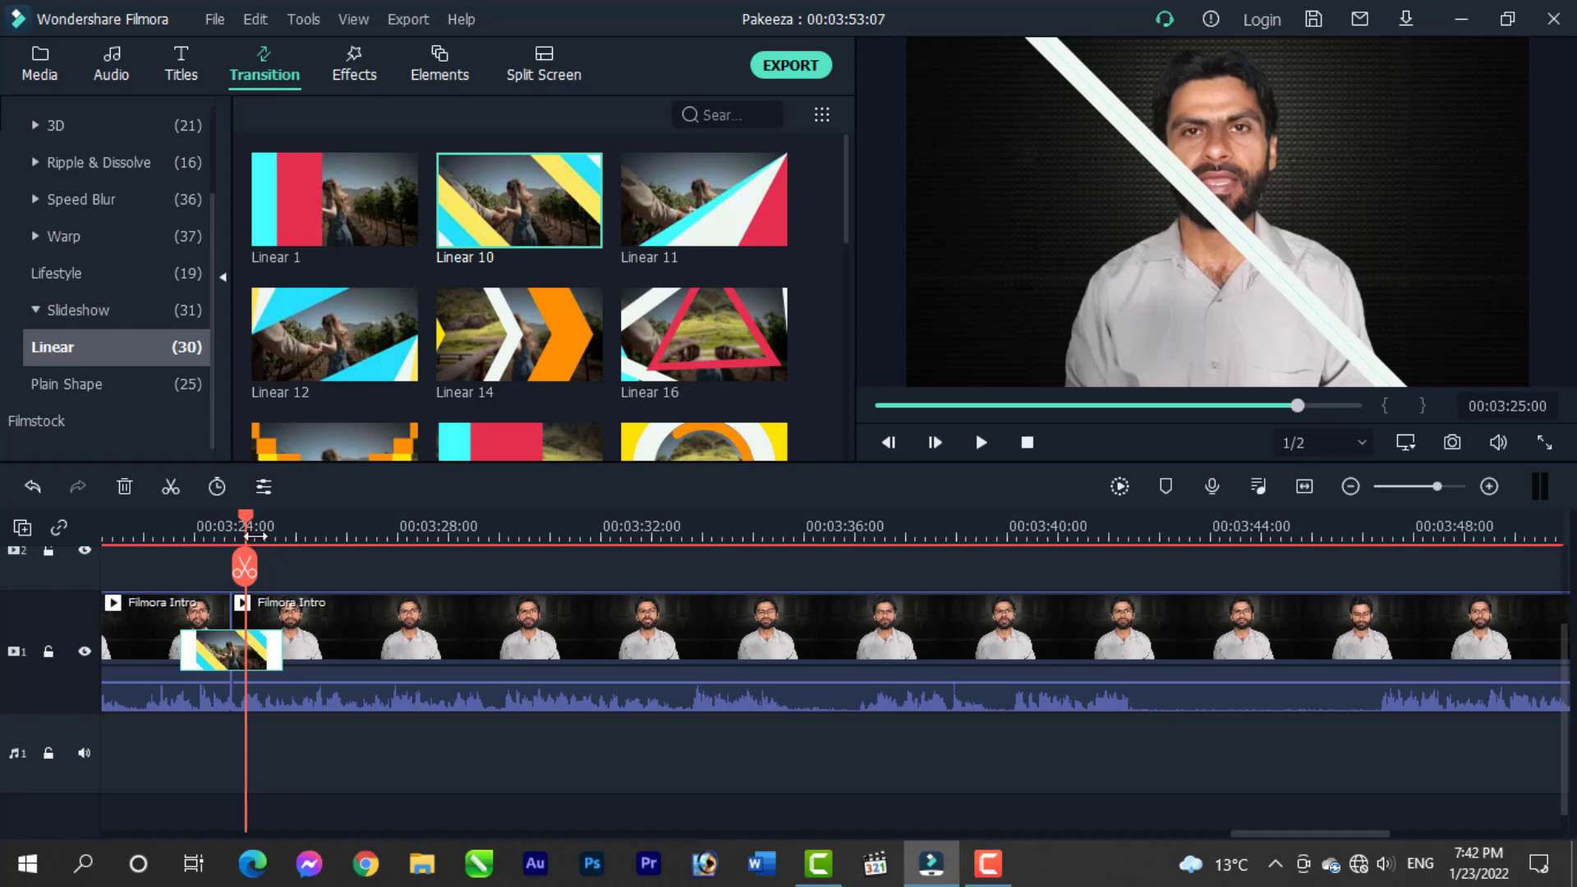
key("ctrl+z")
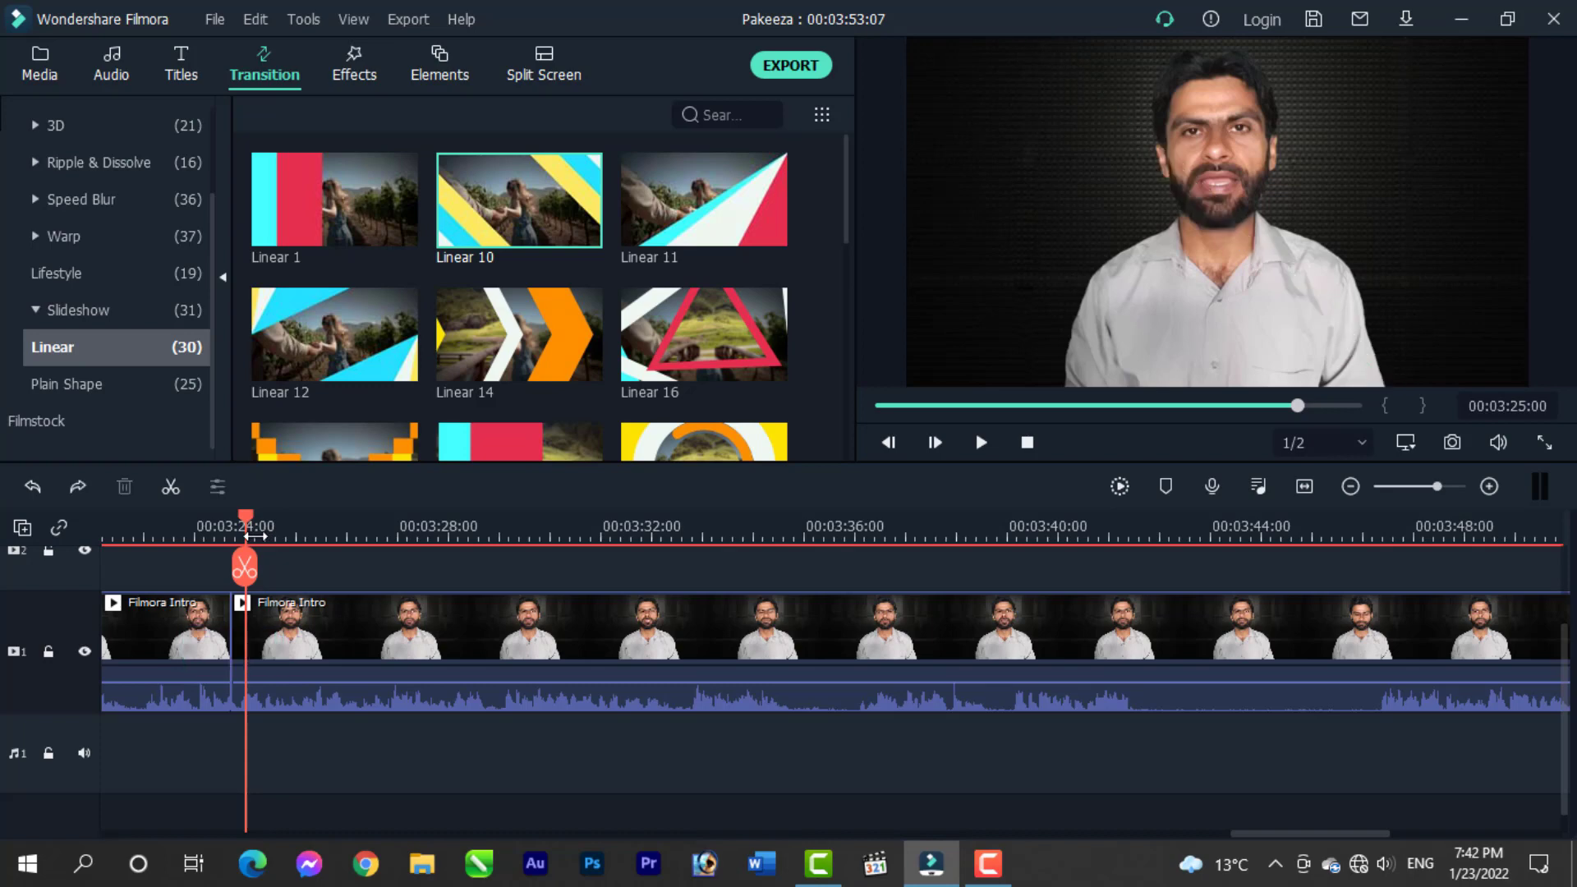
Step: Browse the included elements library, looking through its emoji, tutorial, web, hand-drawn, badge and motion shape elements
left_click(1356, 487)
left_click(1357, 487)
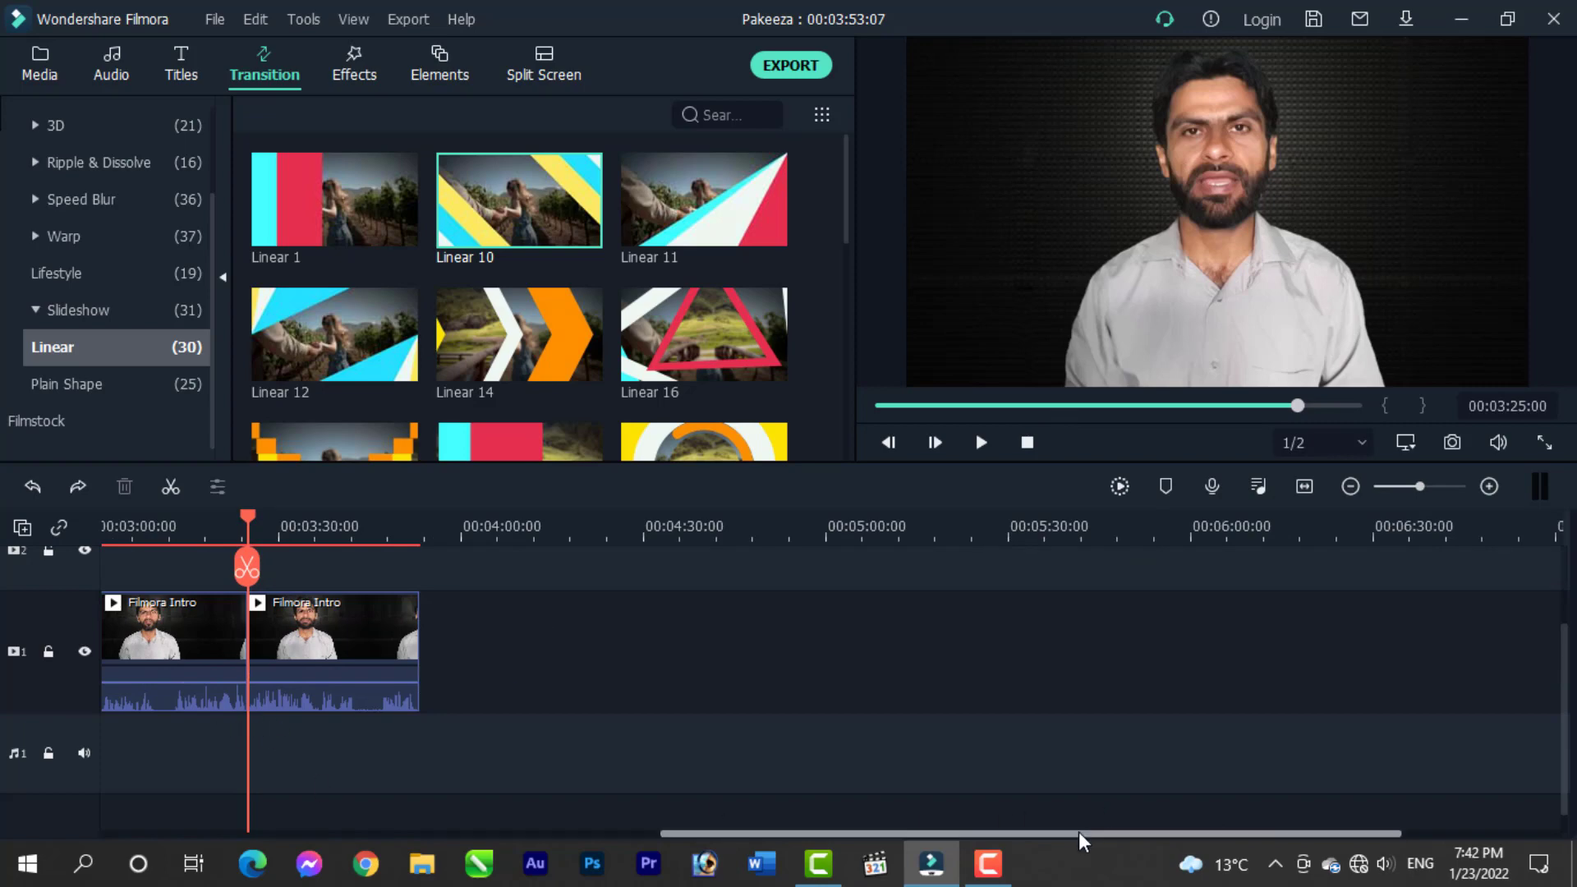
left_click_drag(1082, 835, 826, 816)
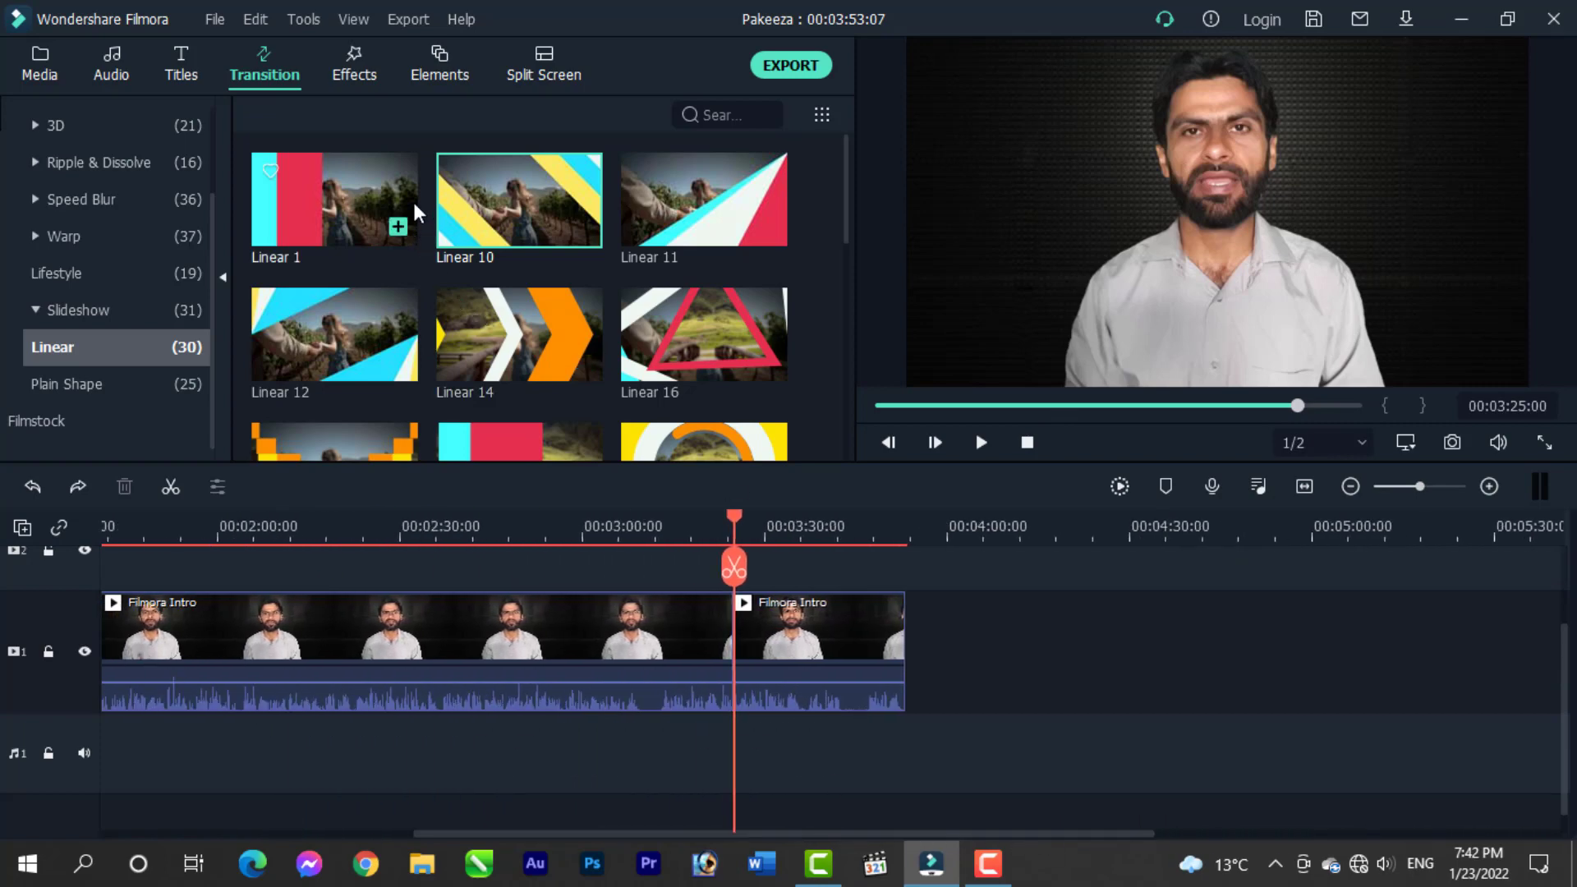
left_click(441, 76)
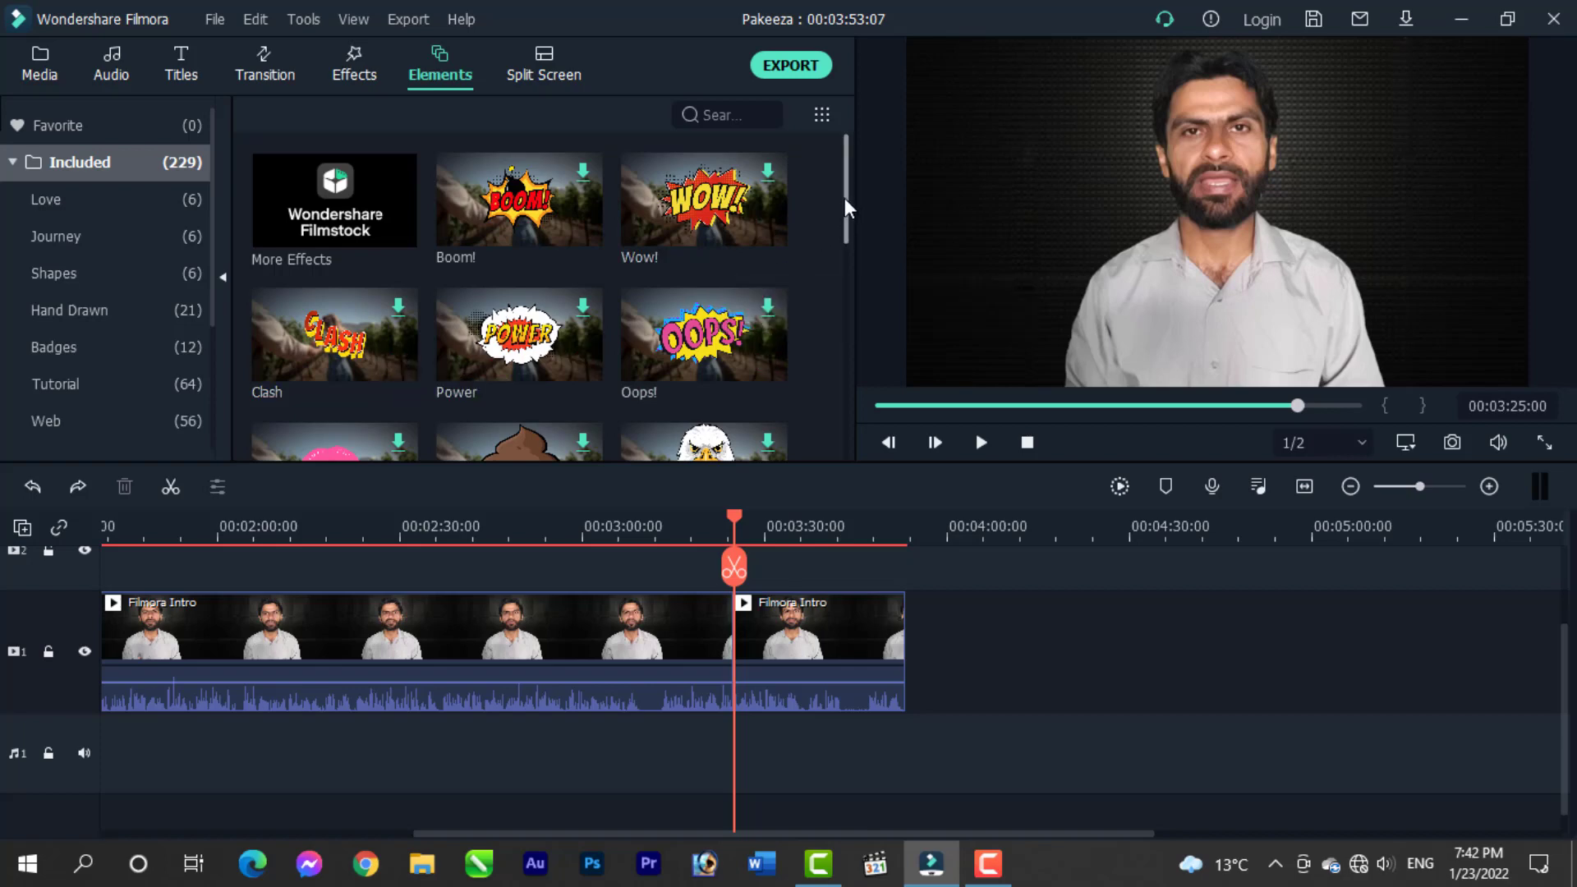
left_click_drag(845, 196, 839, 403)
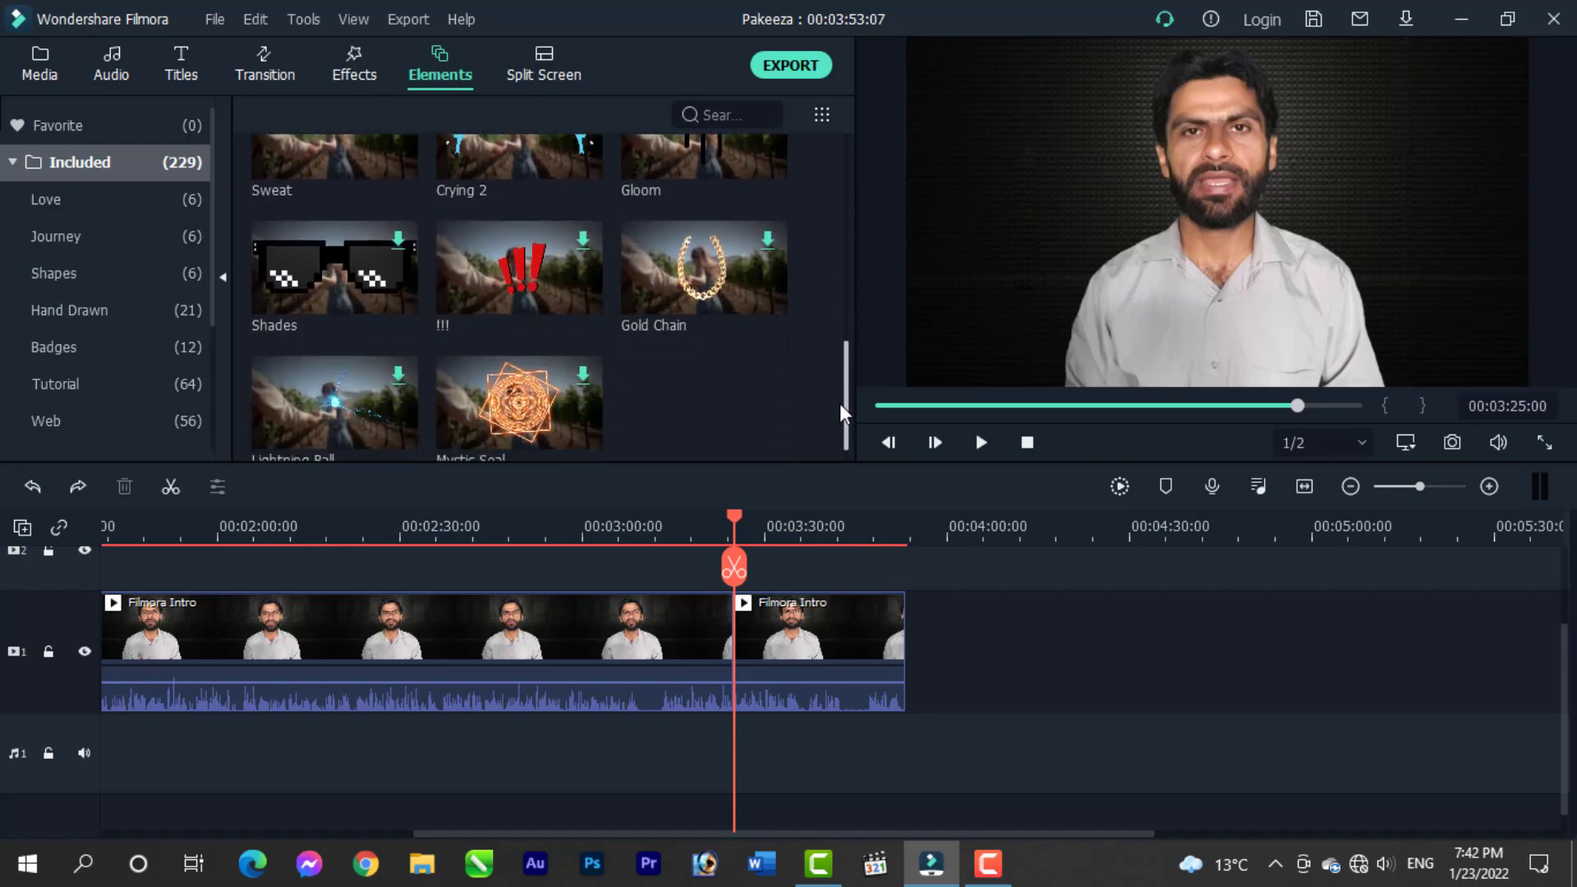
left_click_drag(840, 403, 840, 257)
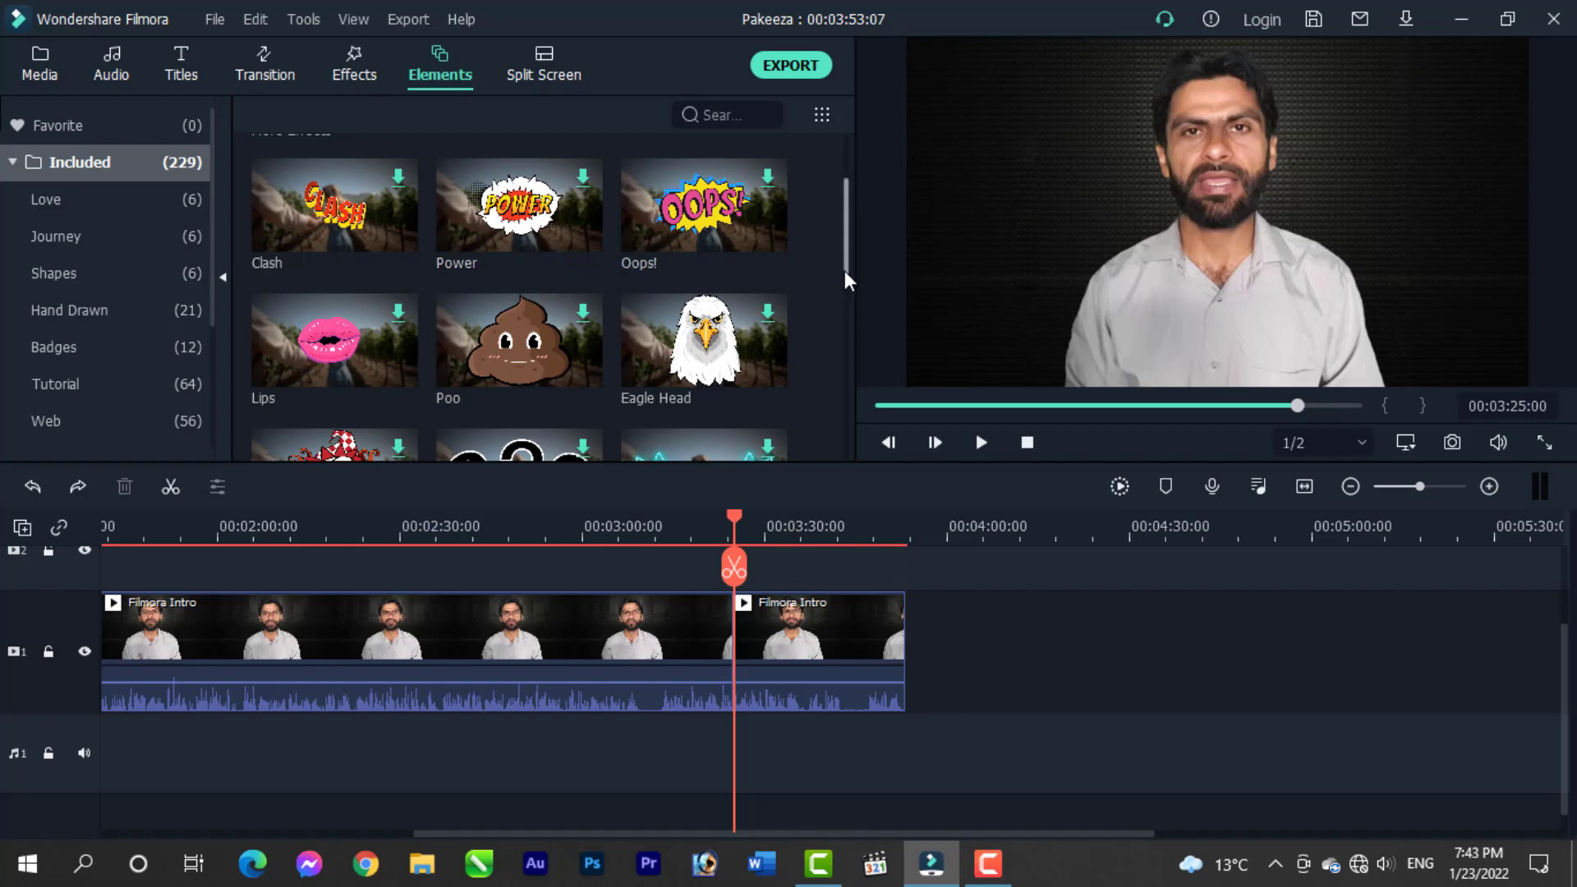
scroll(845, 271, "down", 2)
left_click(91, 162)
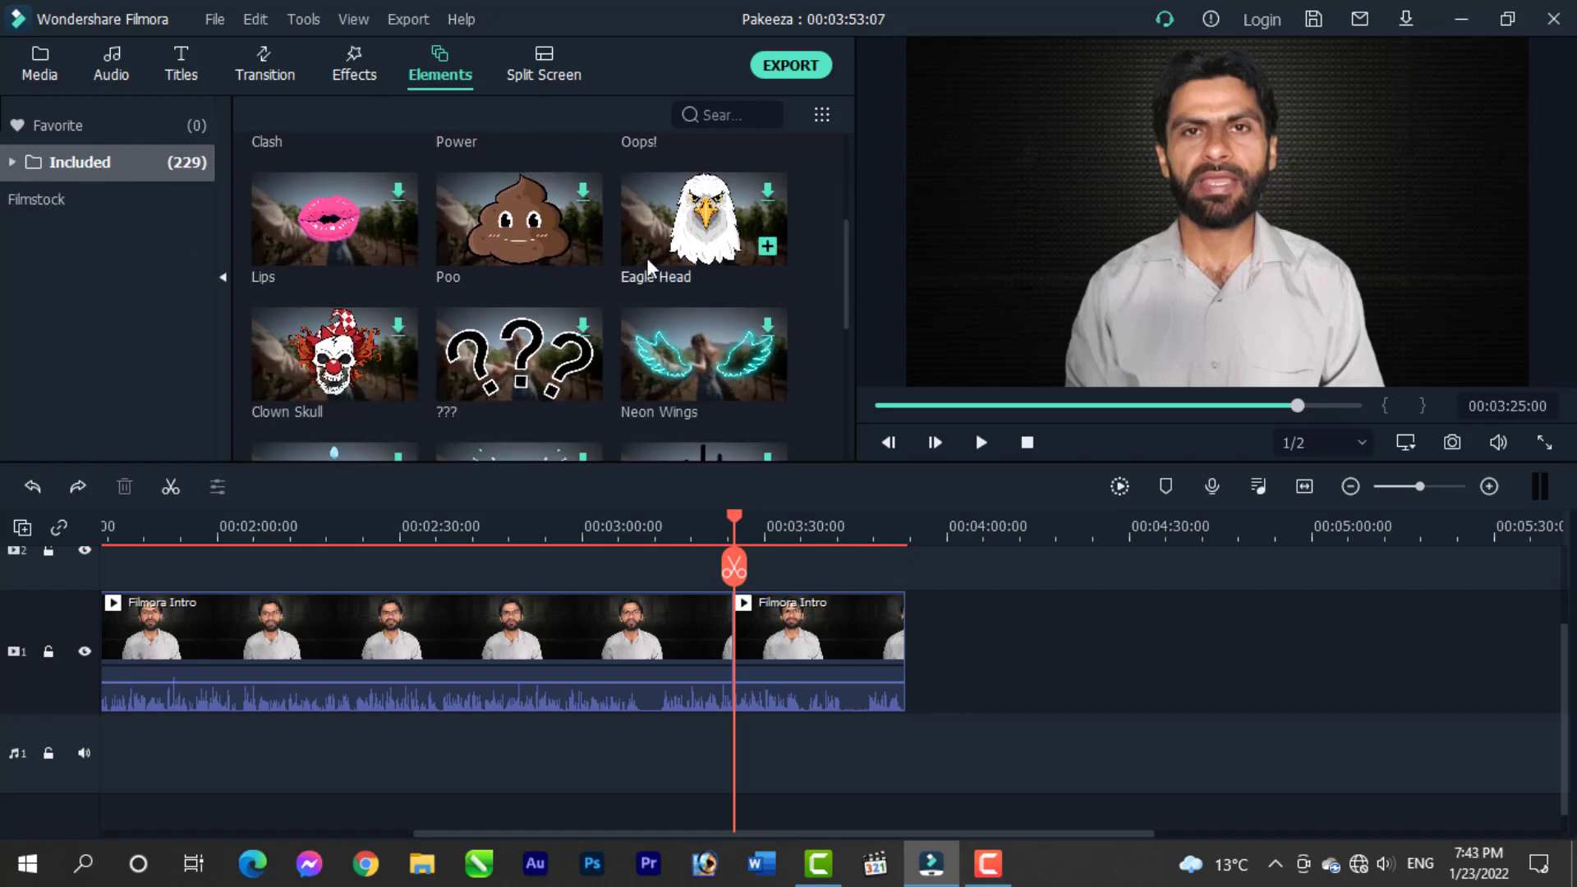
scroll(647, 257, "down", 4)
scroll(717, 291, "down", 10)
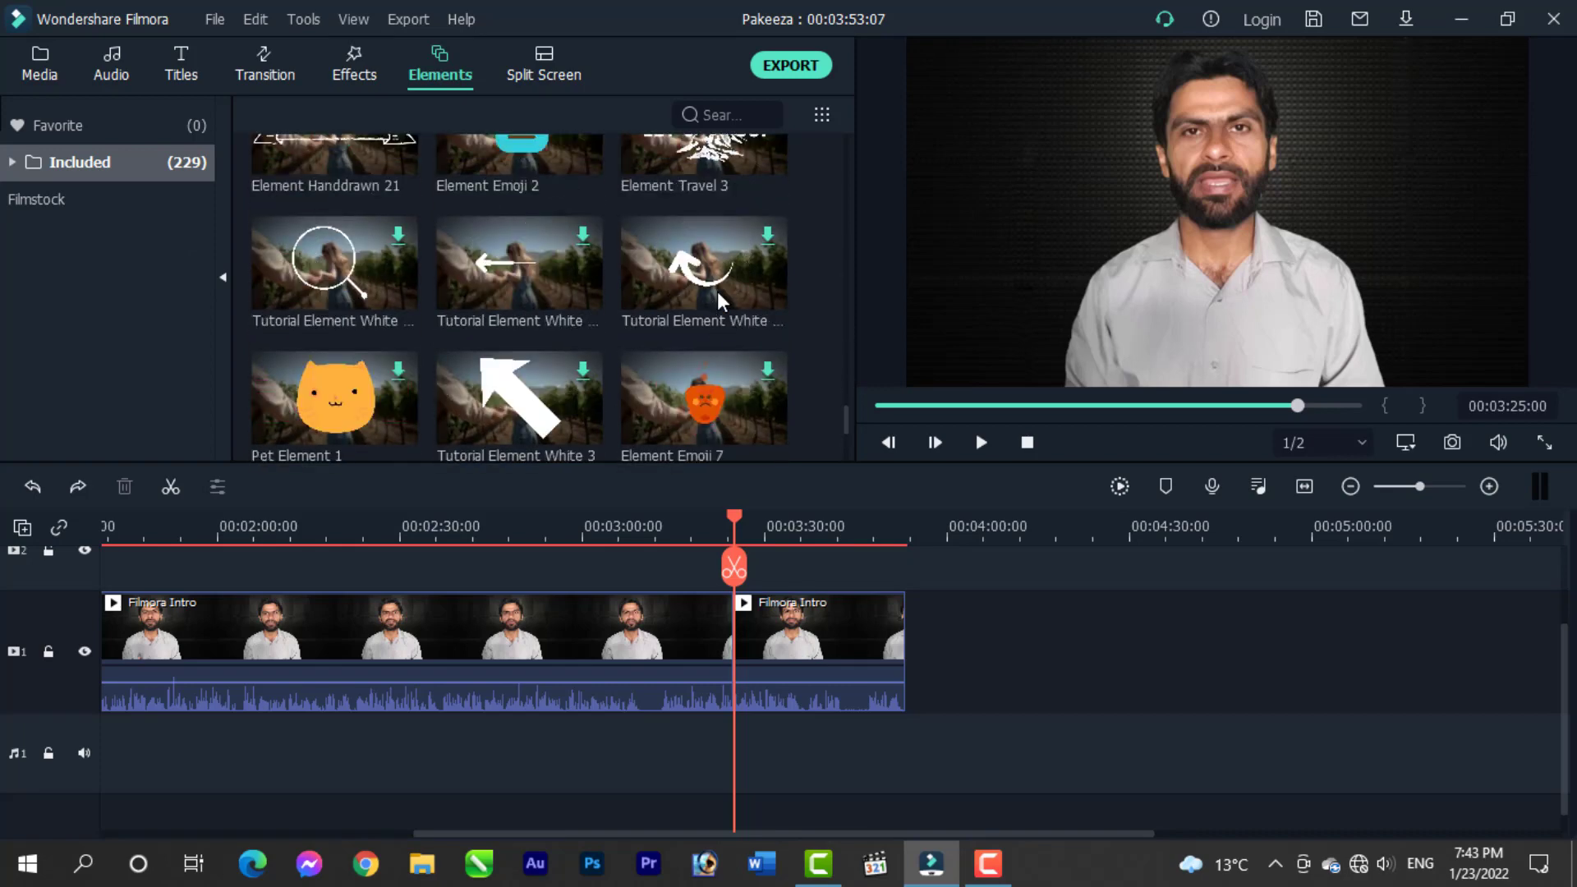
scroll(719, 291, "down", 8)
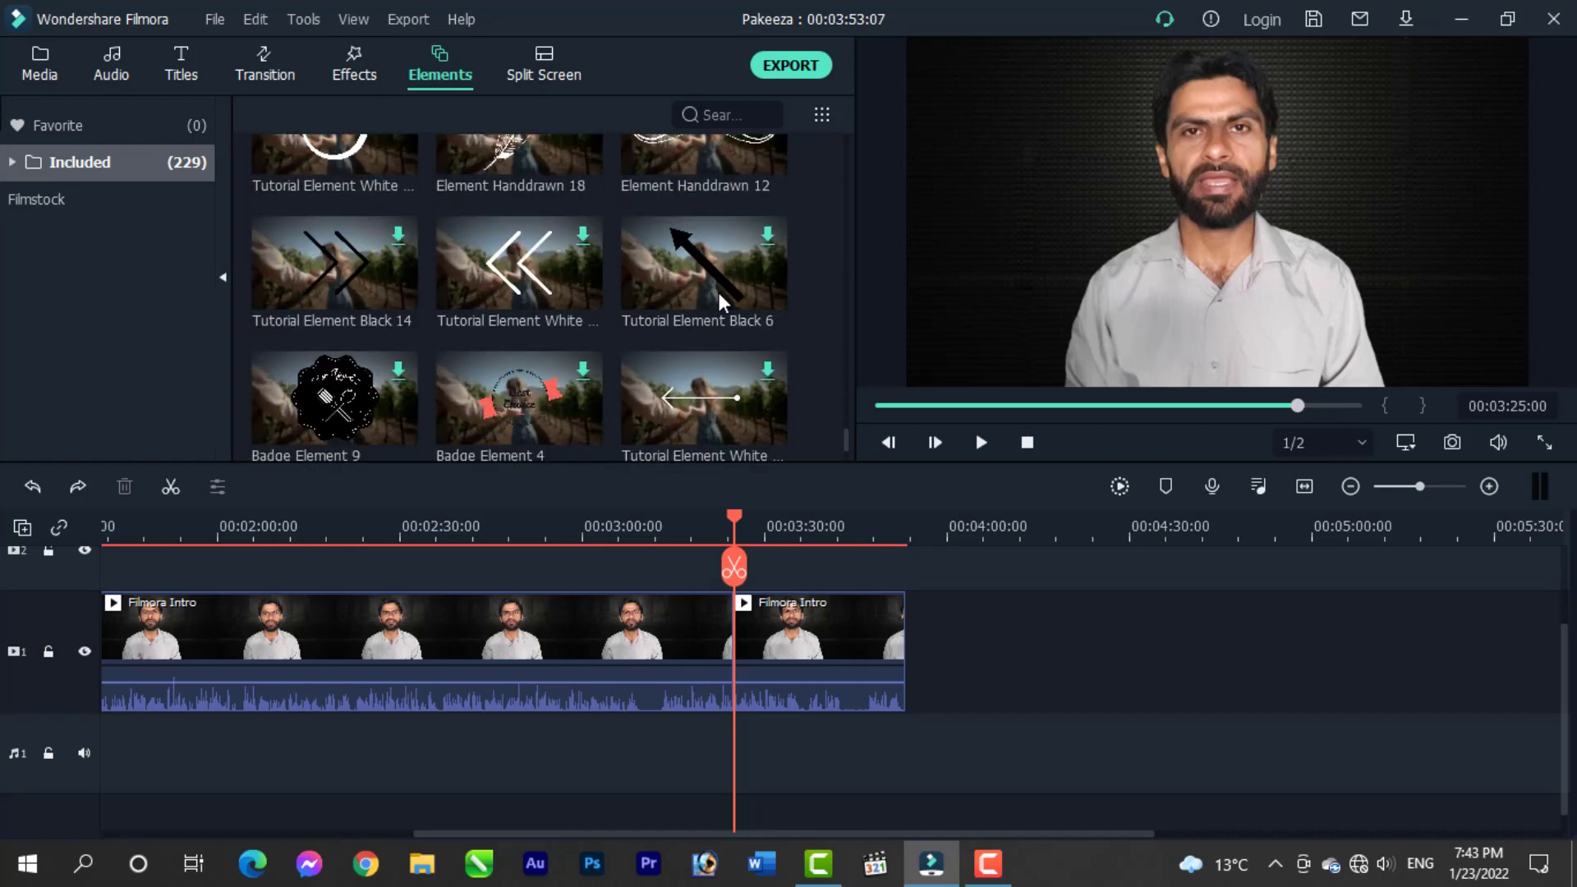
scroll(718, 292, "down", 10)
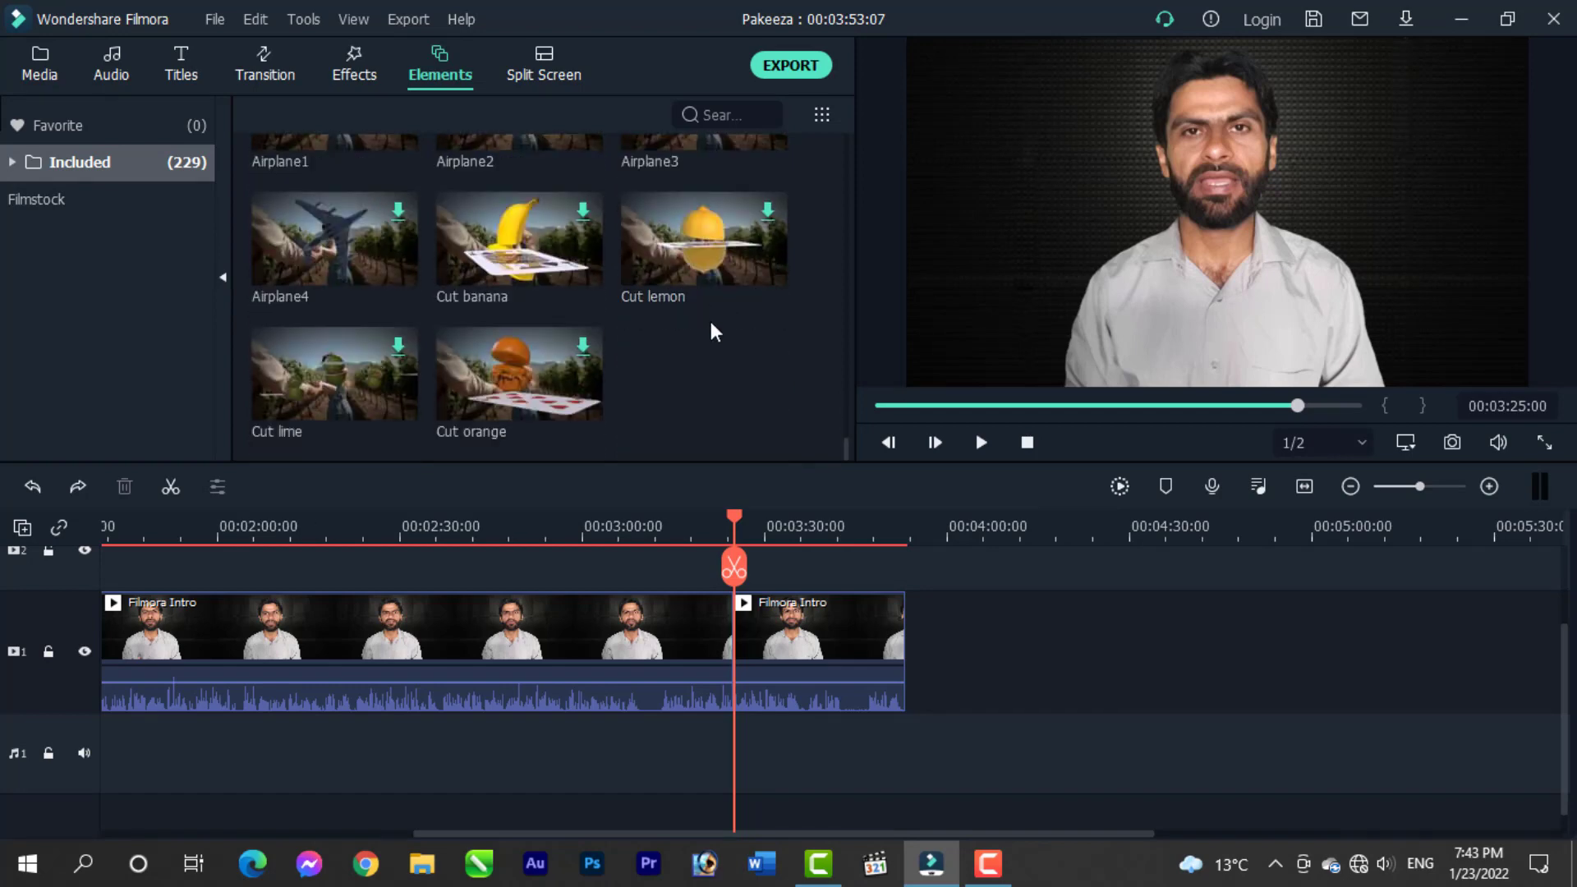
scroll(711, 321, "up", 5)
scroll(708, 333, "up", 6)
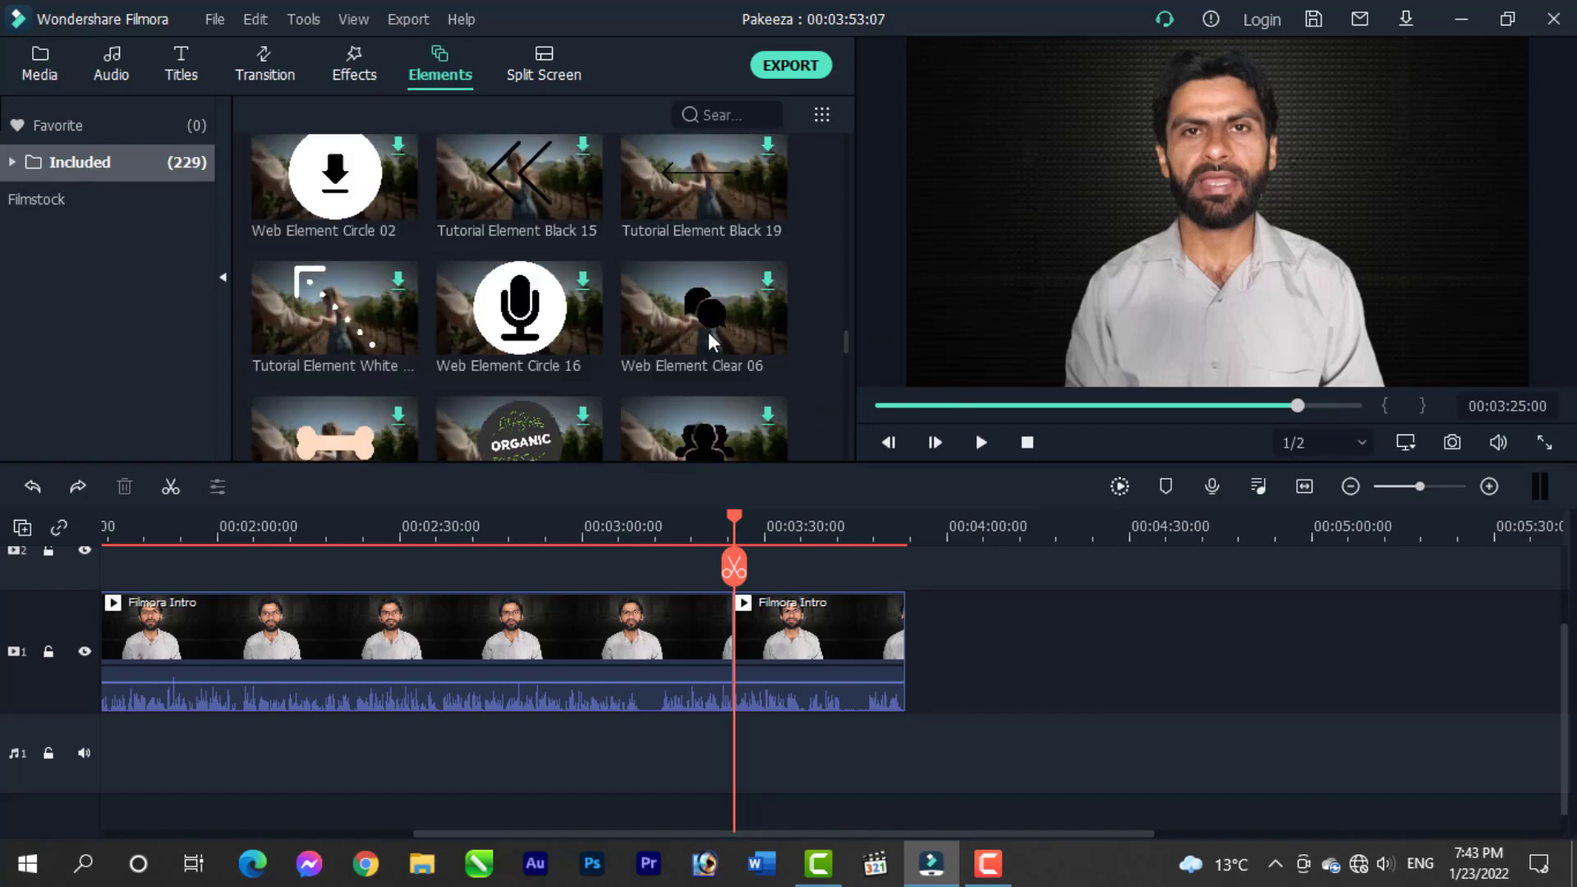
scroll(710, 340, "up", 6)
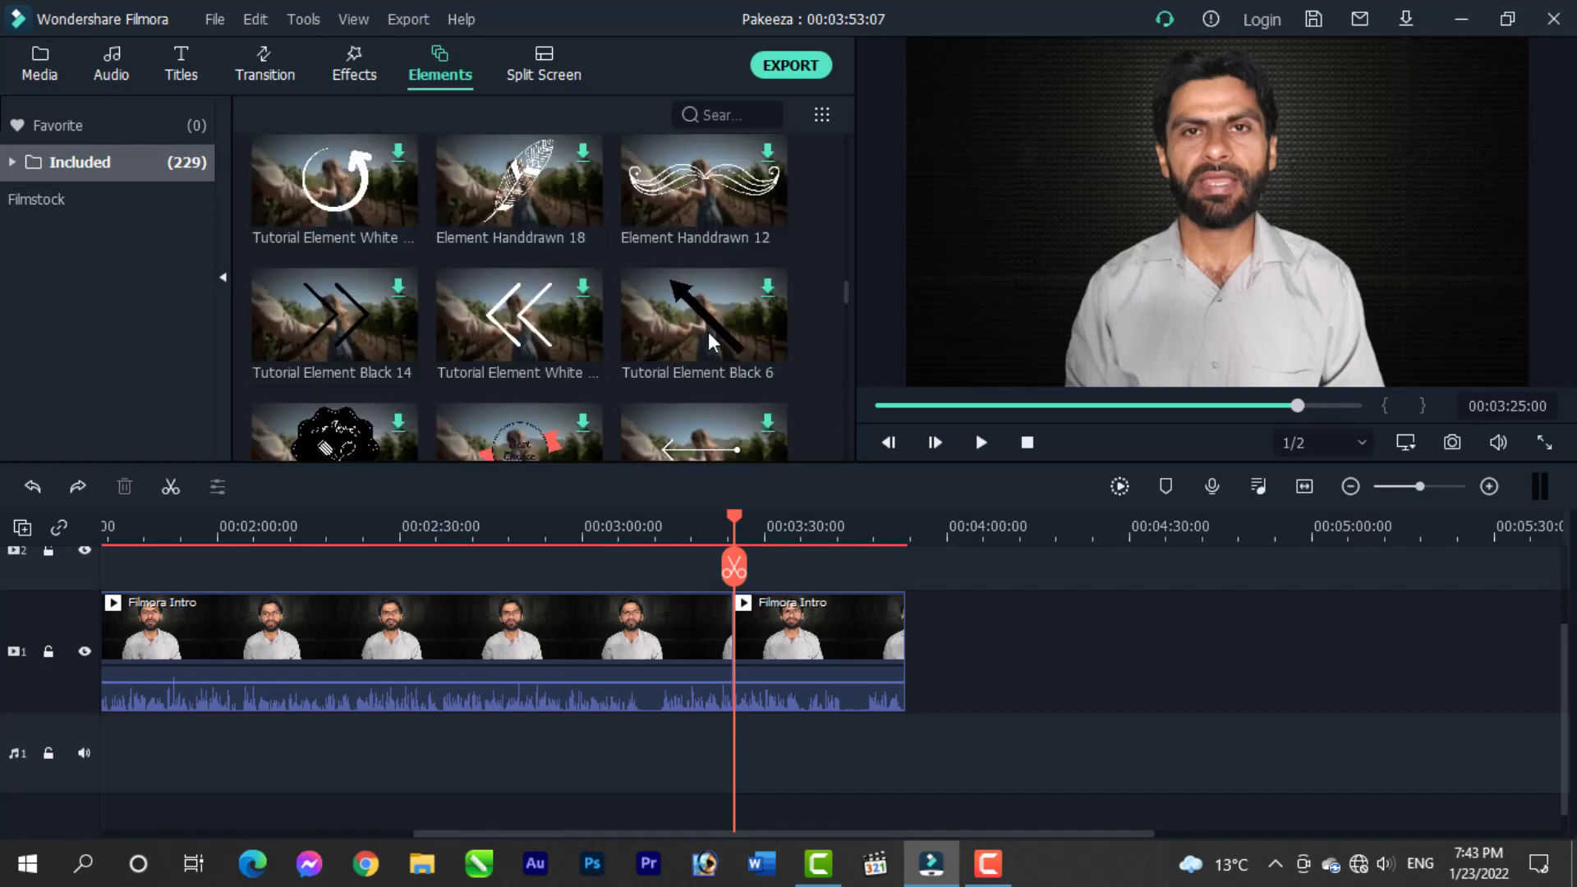
scroll(709, 337, "up", 5)
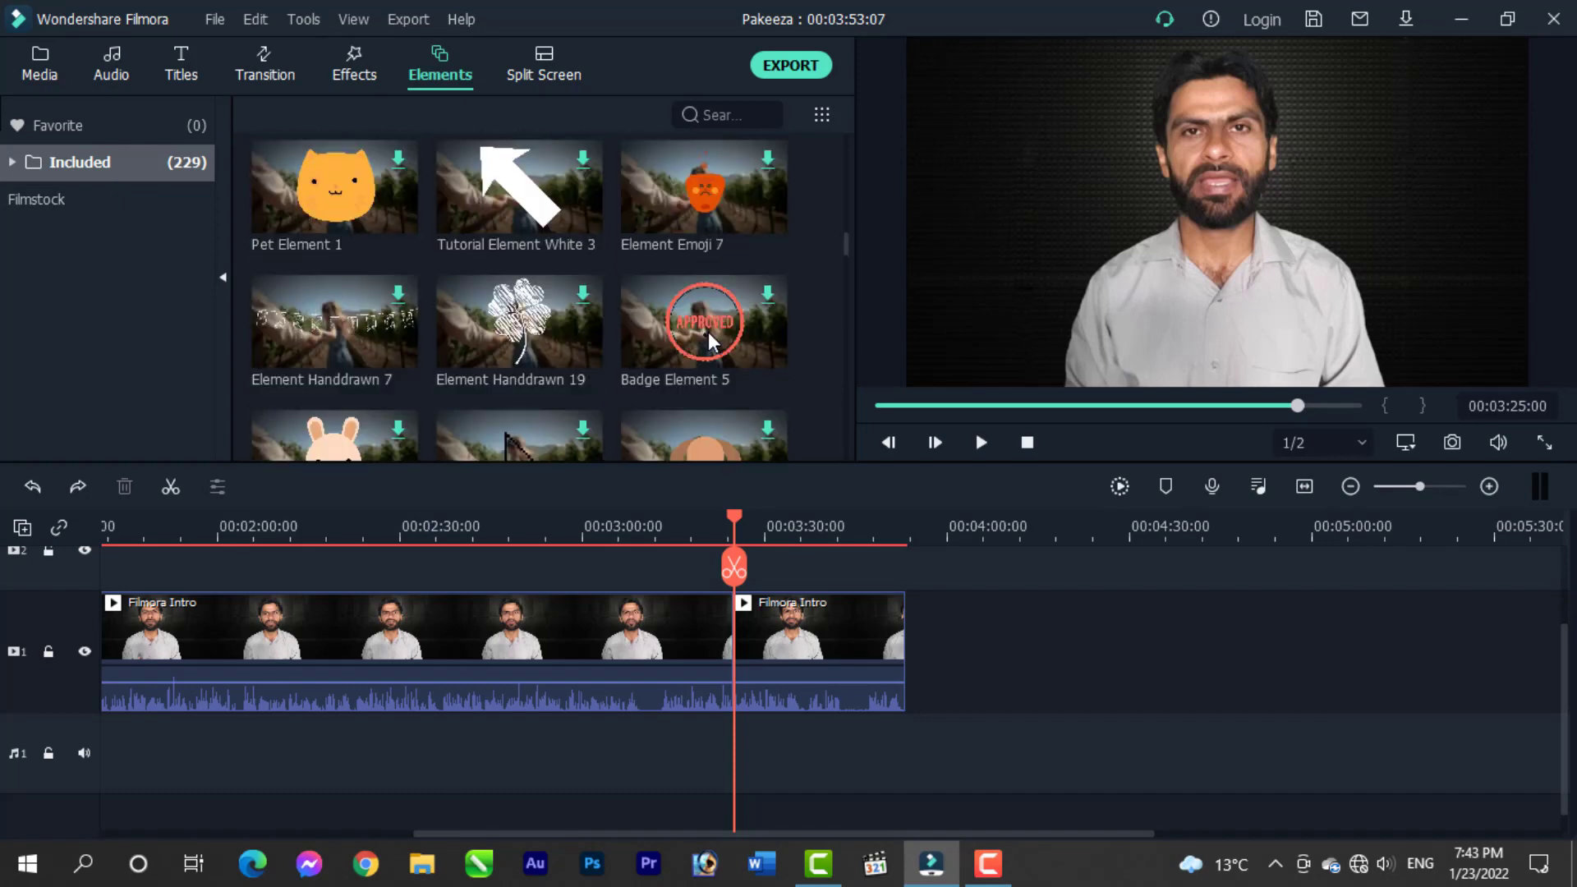
scroll(709, 332, "up", 6)
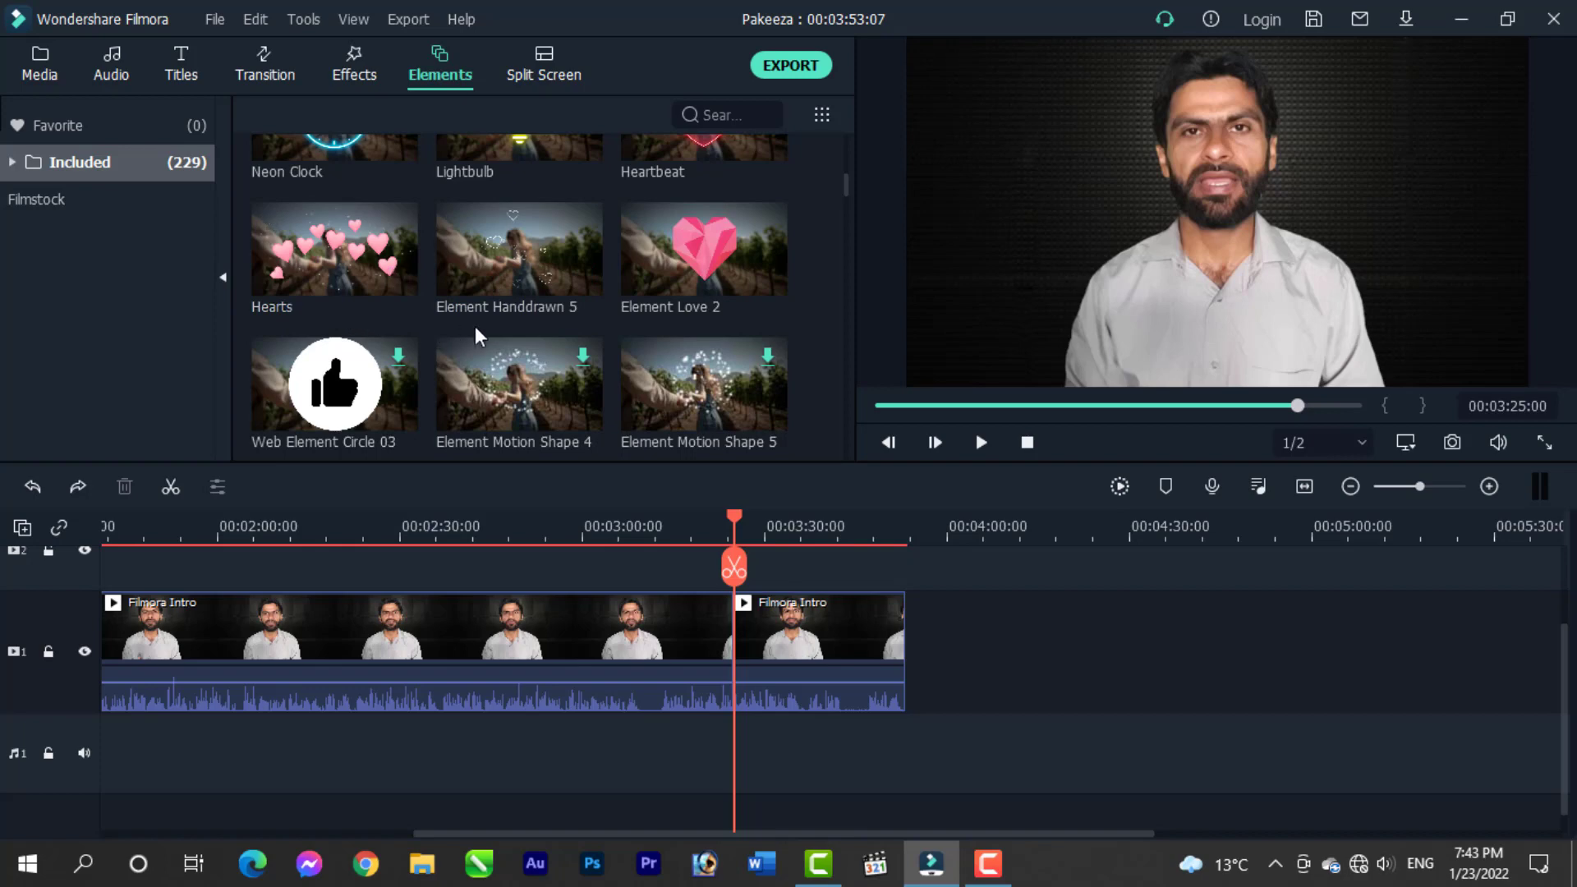
Step: Try inserting Element Handdrawn 5 into the video track just before the cut, and remove it from the timeline
mouse_move(394, 292)
mouse_move(346, 258)
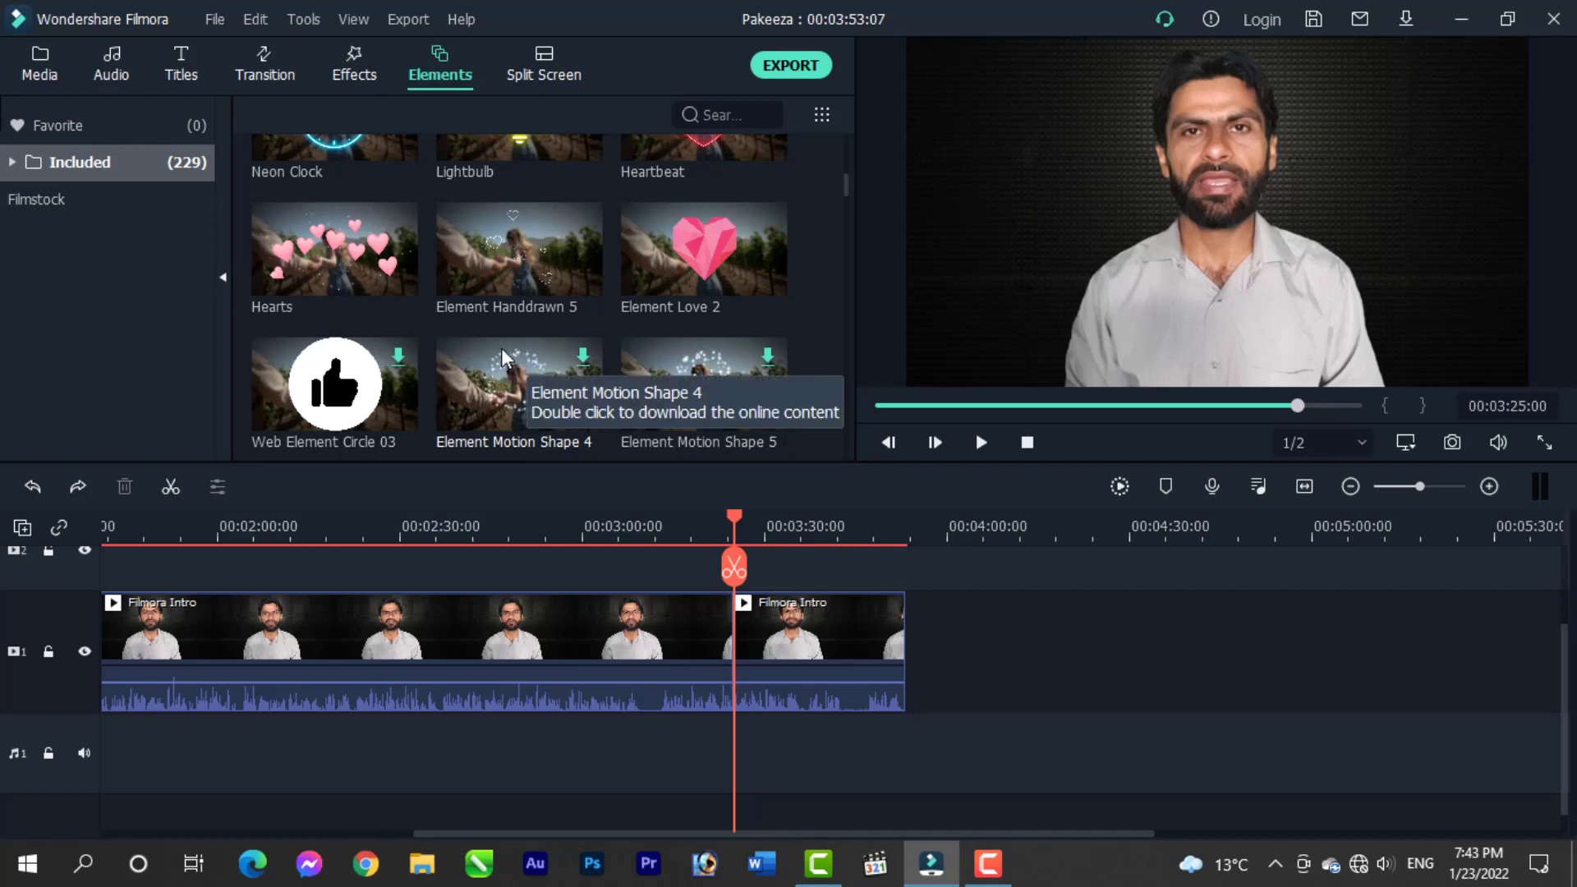
left_click_drag(495, 256, 710, 636)
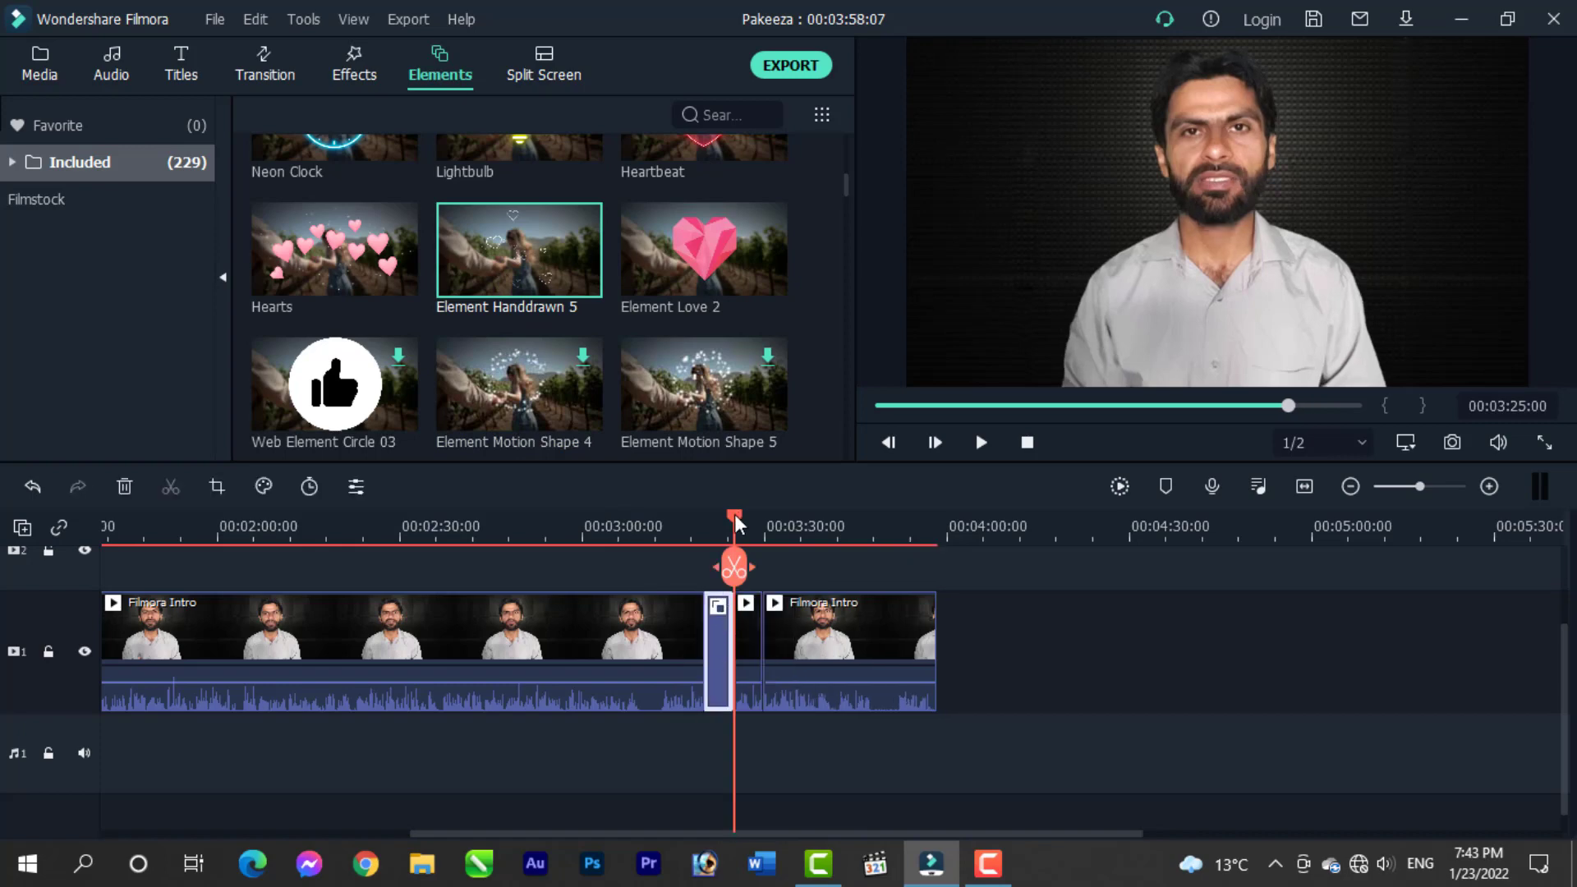
mouse_move(736, 524)
left_mouse_down()
mouse_move(654, 518)
mouse_move(732, 511)
mouse_move(719, 515)
left_mouse_up()
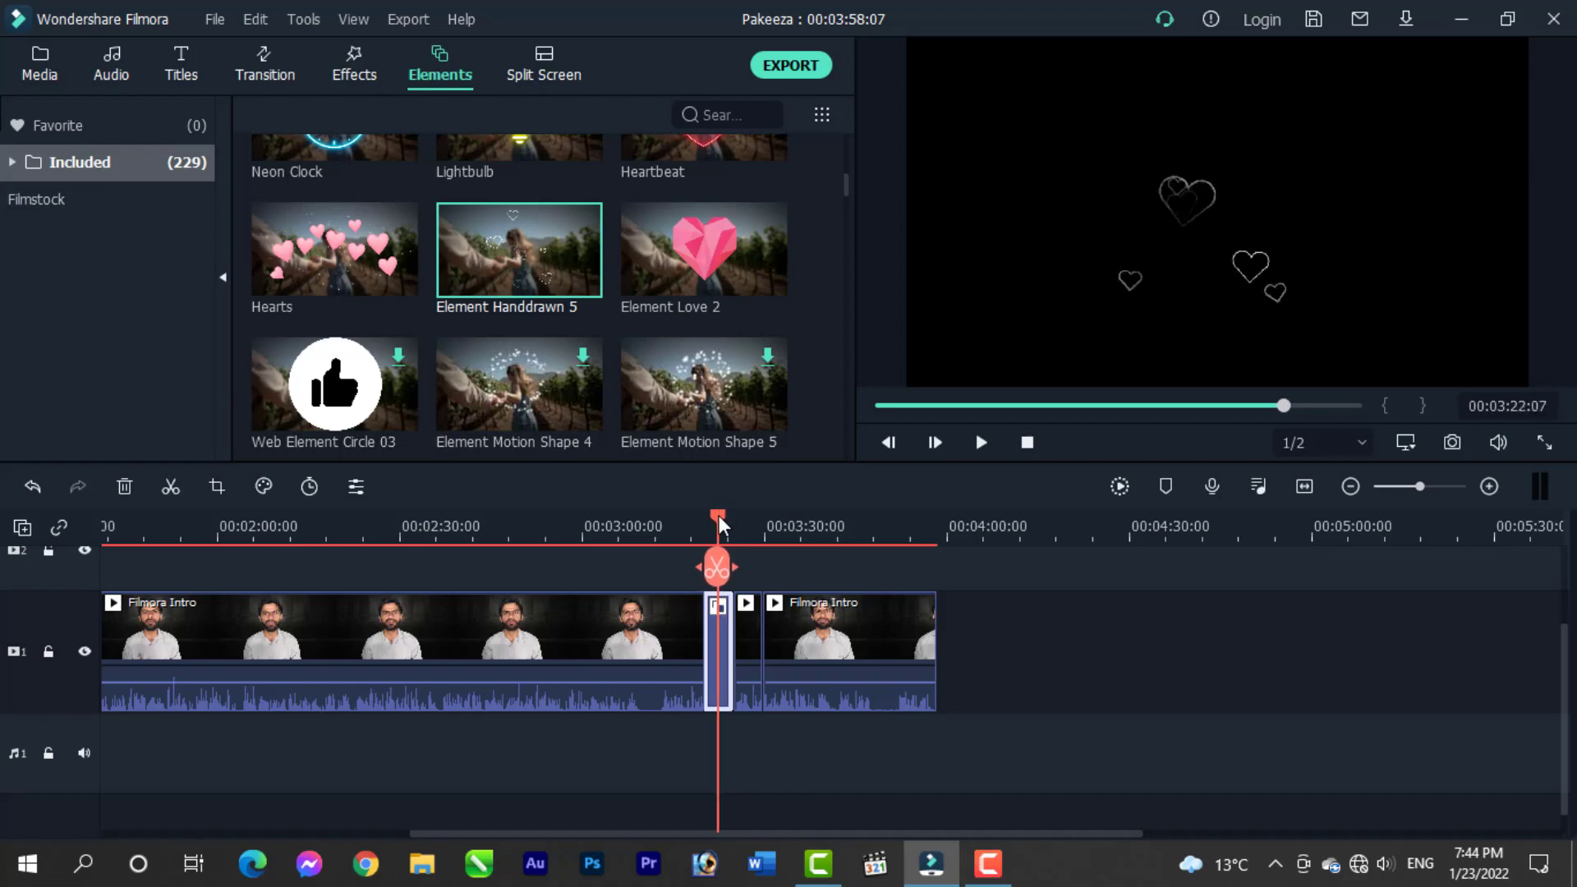
mouse_move(718, 515)
left_mouse_down()
mouse_move(757, 513)
mouse_move(686, 509)
mouse_move(720, 509)
left_mouse_up()
key("Delete")
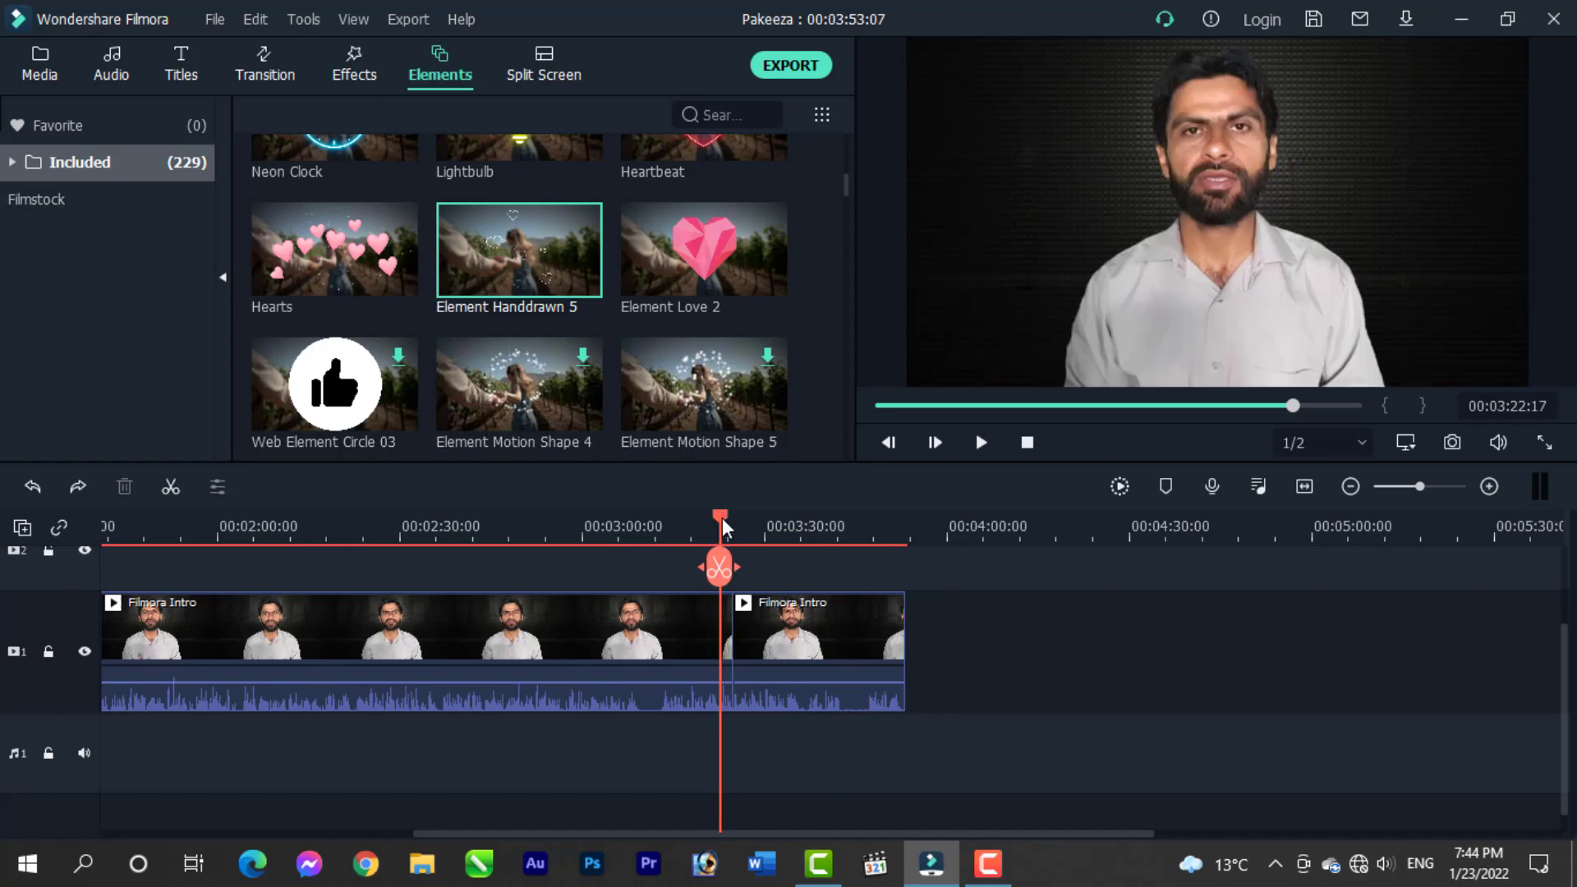
Step: Apply the Bokeh Blur 1 overlay effect to the second Filmora Intro clip and preview it at 00:03:33:12
left_click_drag(719, 516, 686, 516)
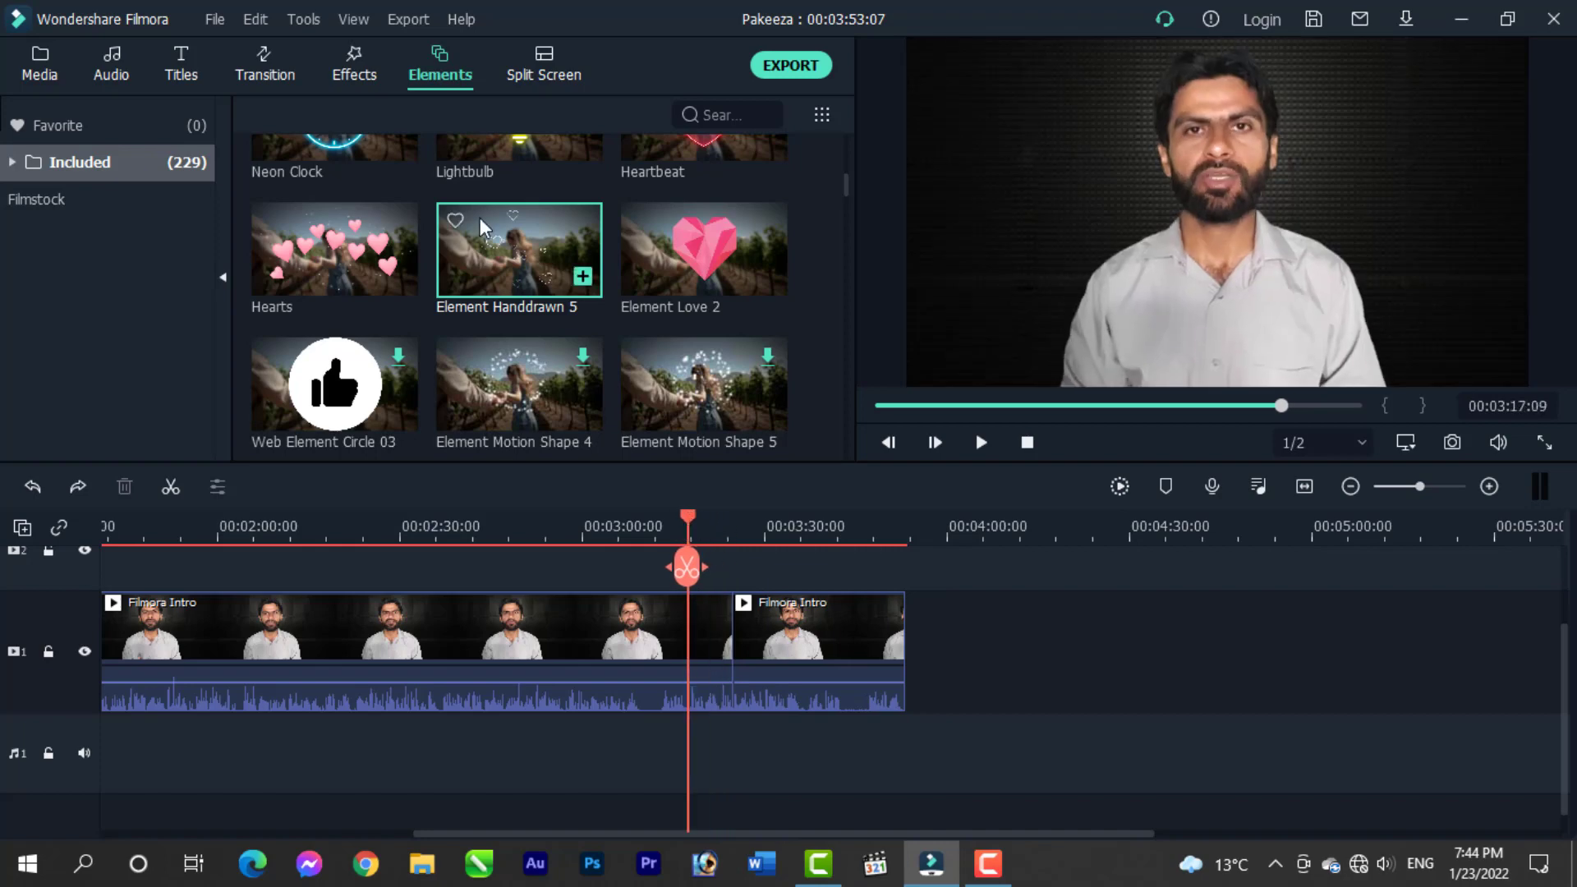
left_click(354, 63)
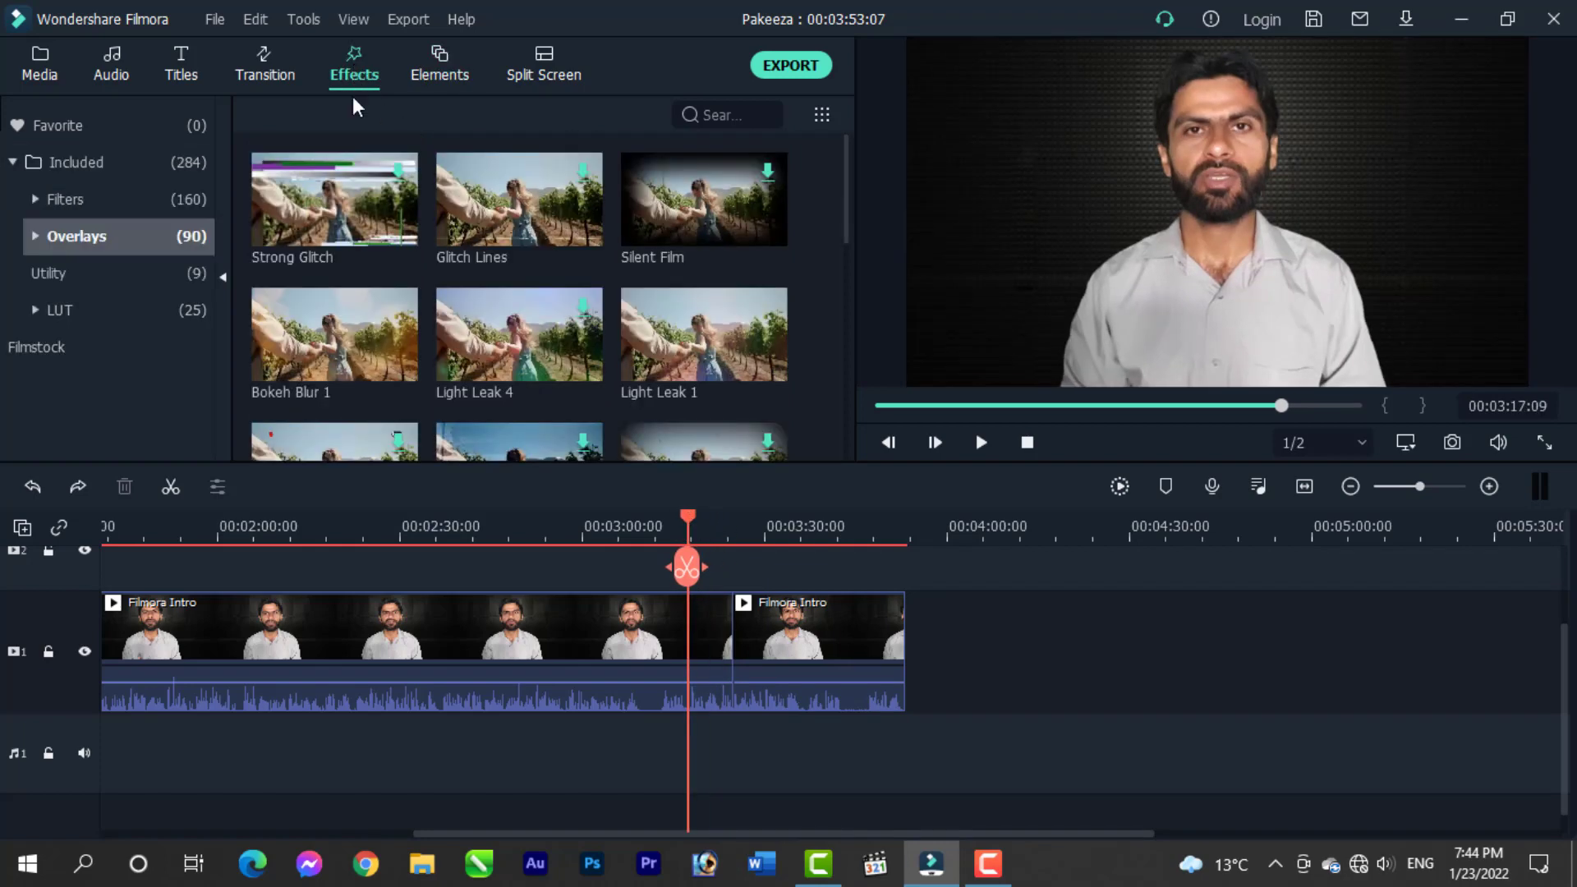
left_click(806, 616)
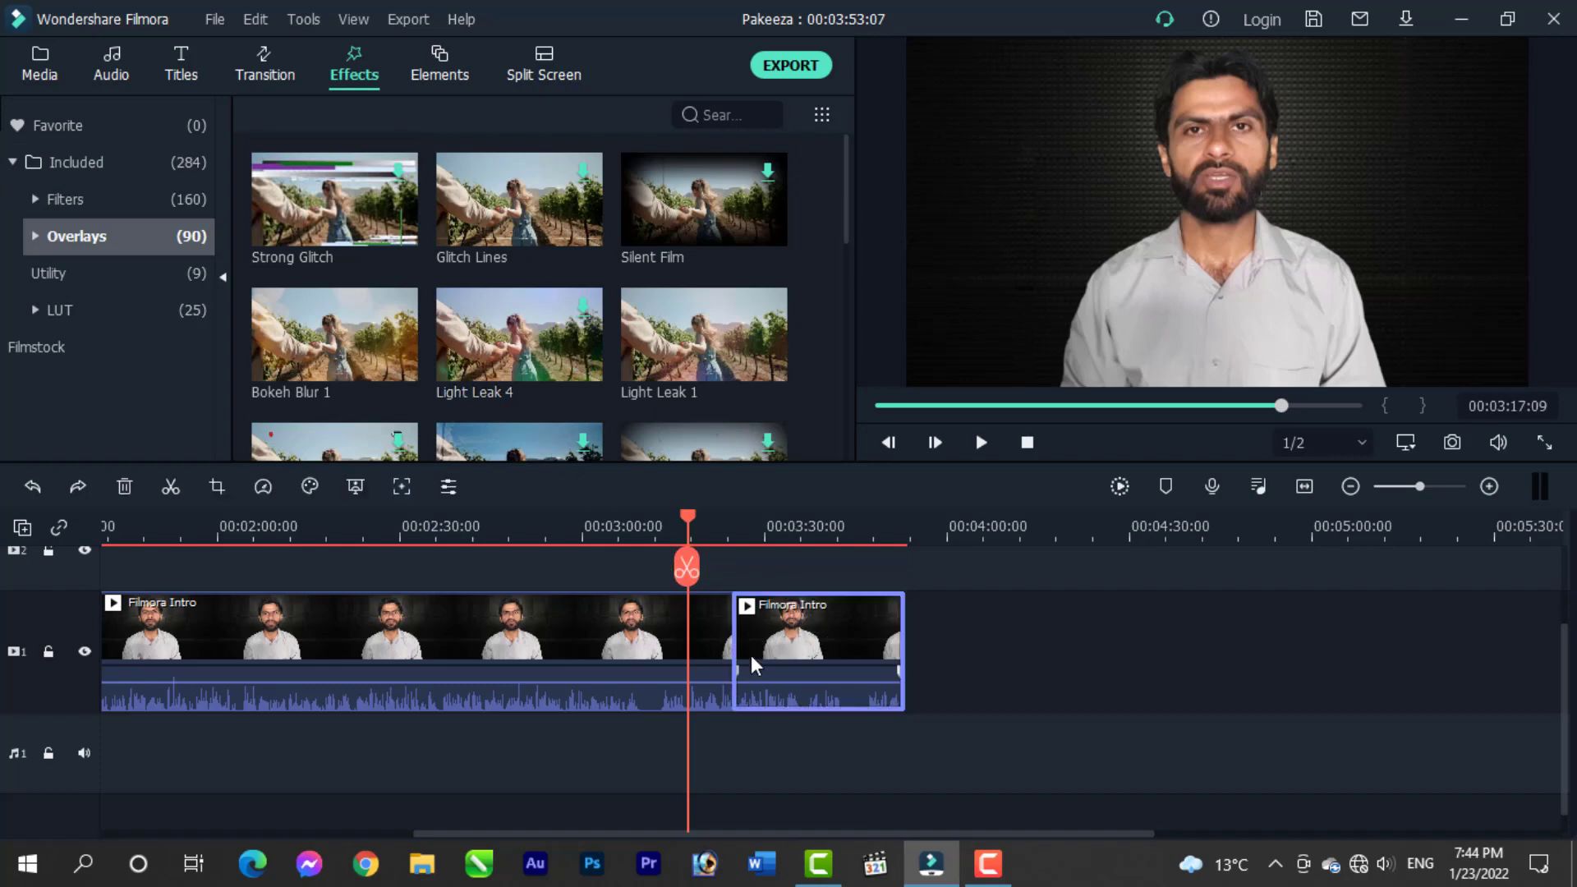
left_click_drag(420, 356, 820, 610)
left_click(781, 528)
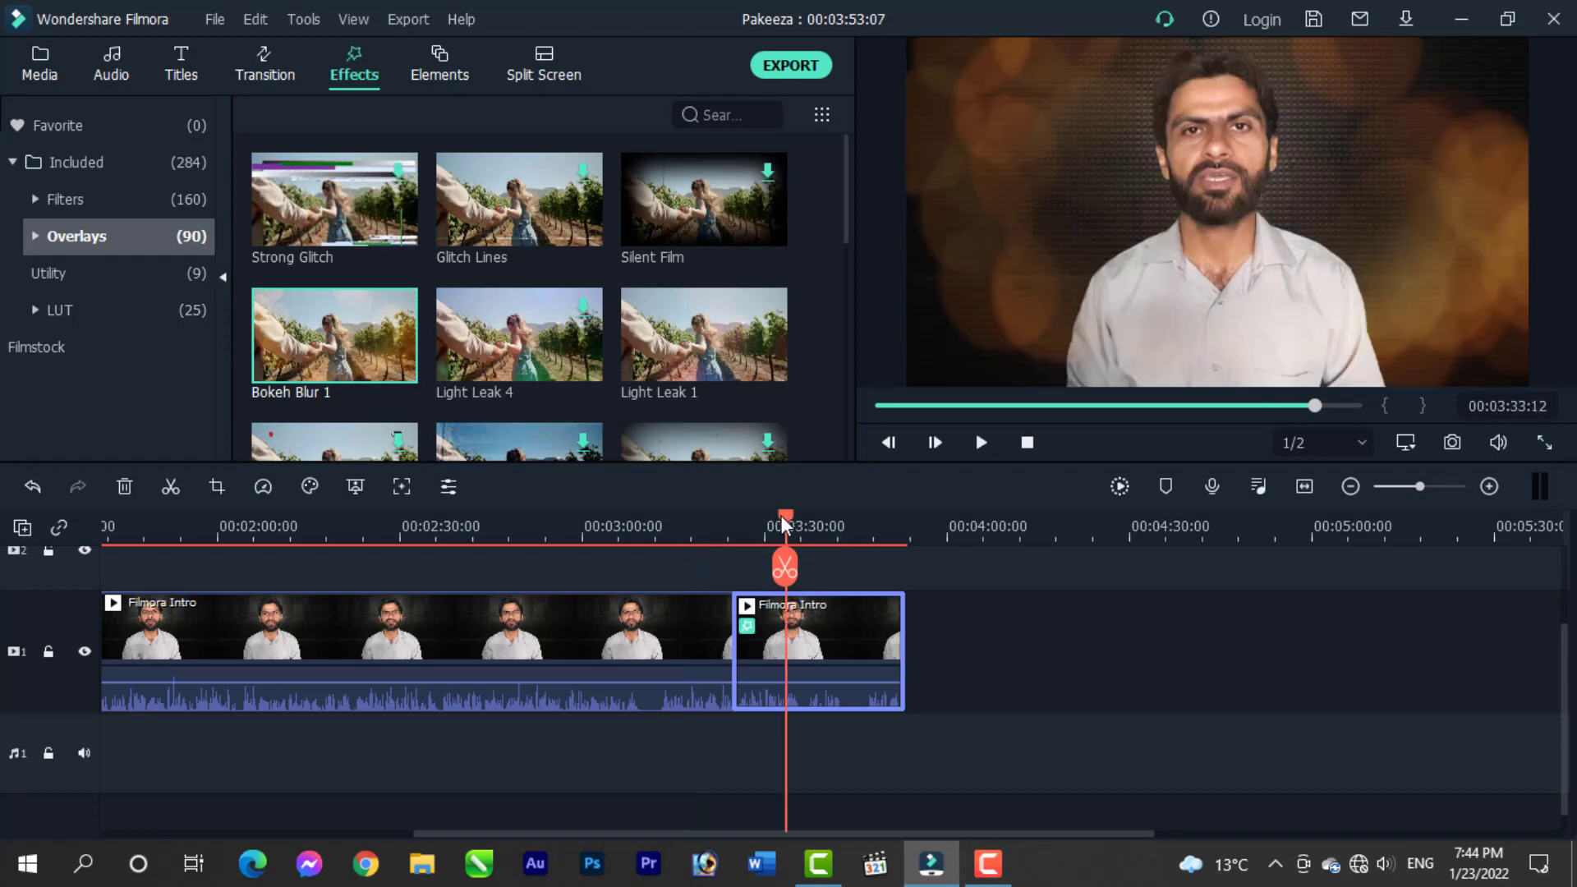
Step: Try inserting Element Handdrawn 5 into the second Filmora Intro clip at 00:03:37:07, scrub to 00:03:38:16, and remove it
mouse_move(784, 524)
left_mouse_down()
mouse_move(828, 519)
mouse_move(810, 523)
left_mouse_up()
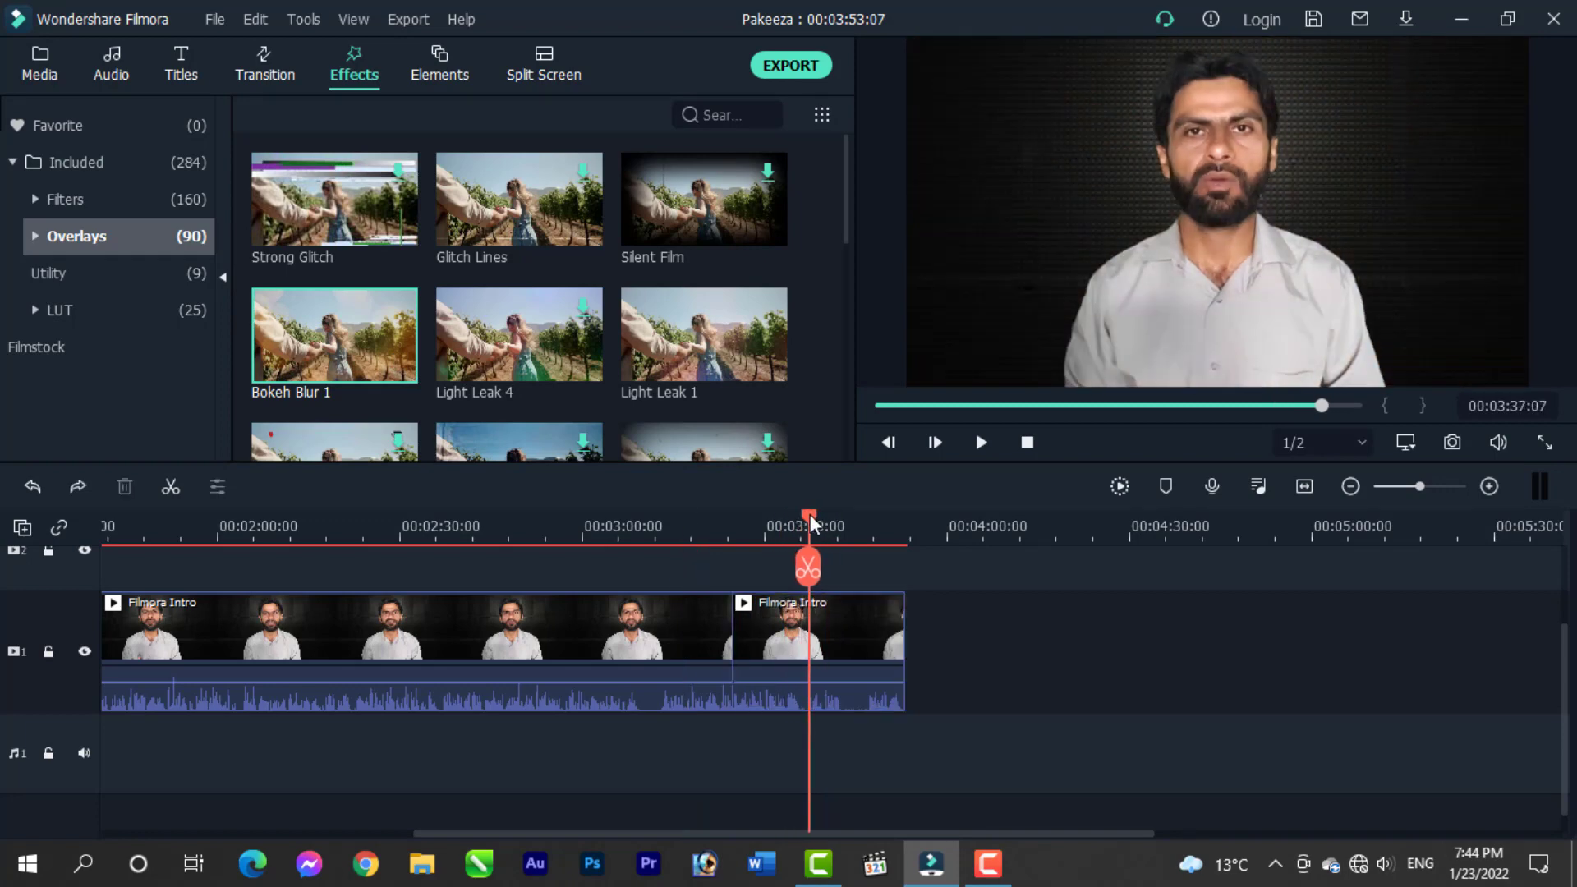
left_click(444, 72)
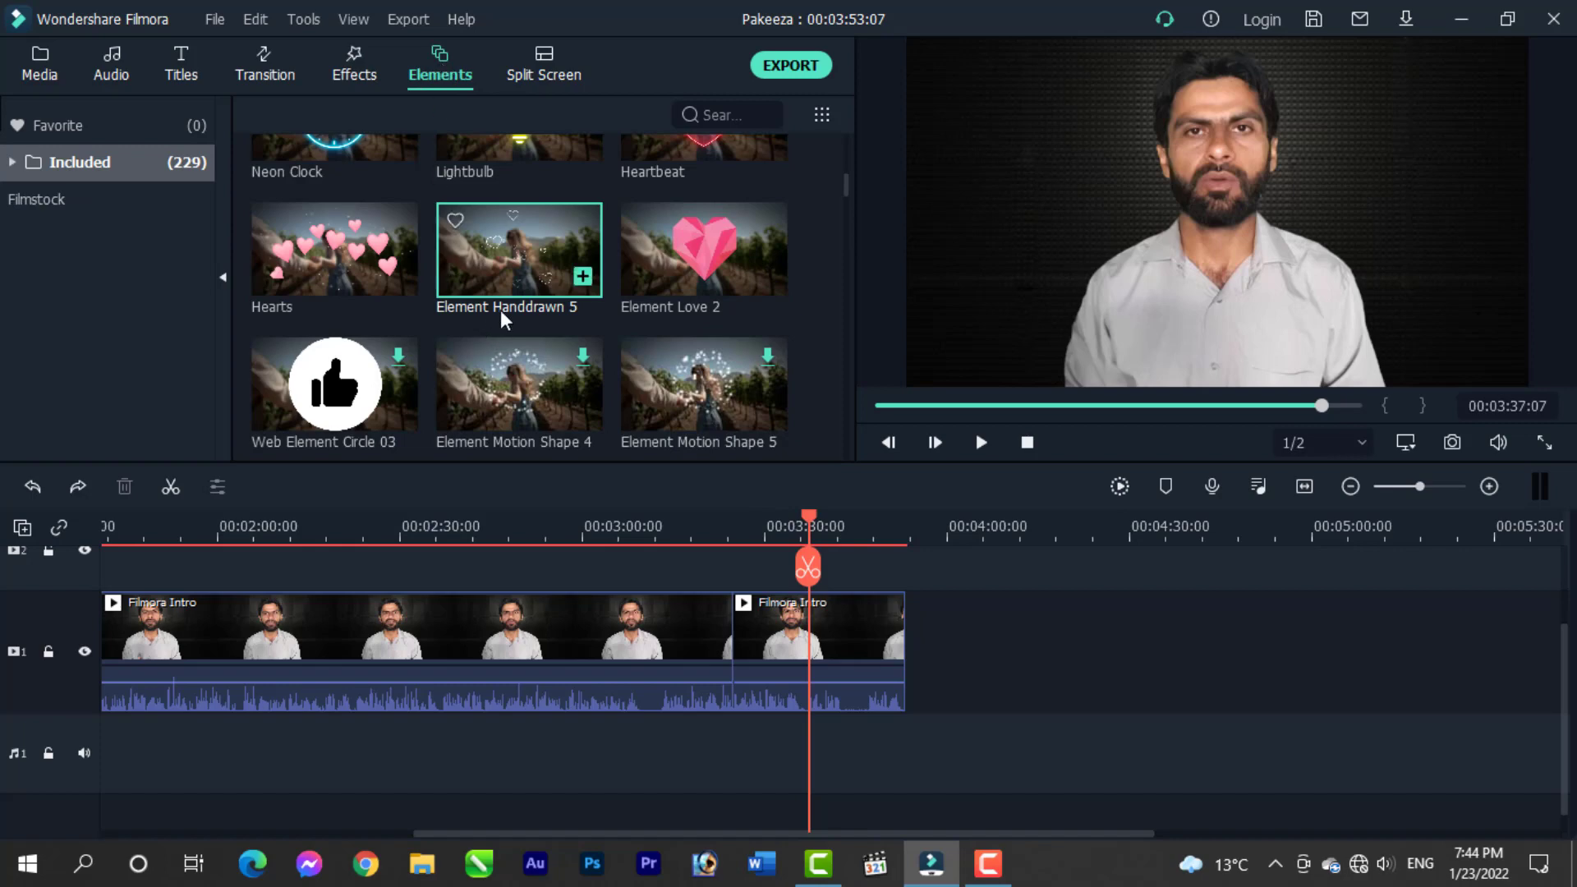
left_click_drag(555, 303, 815, 635)
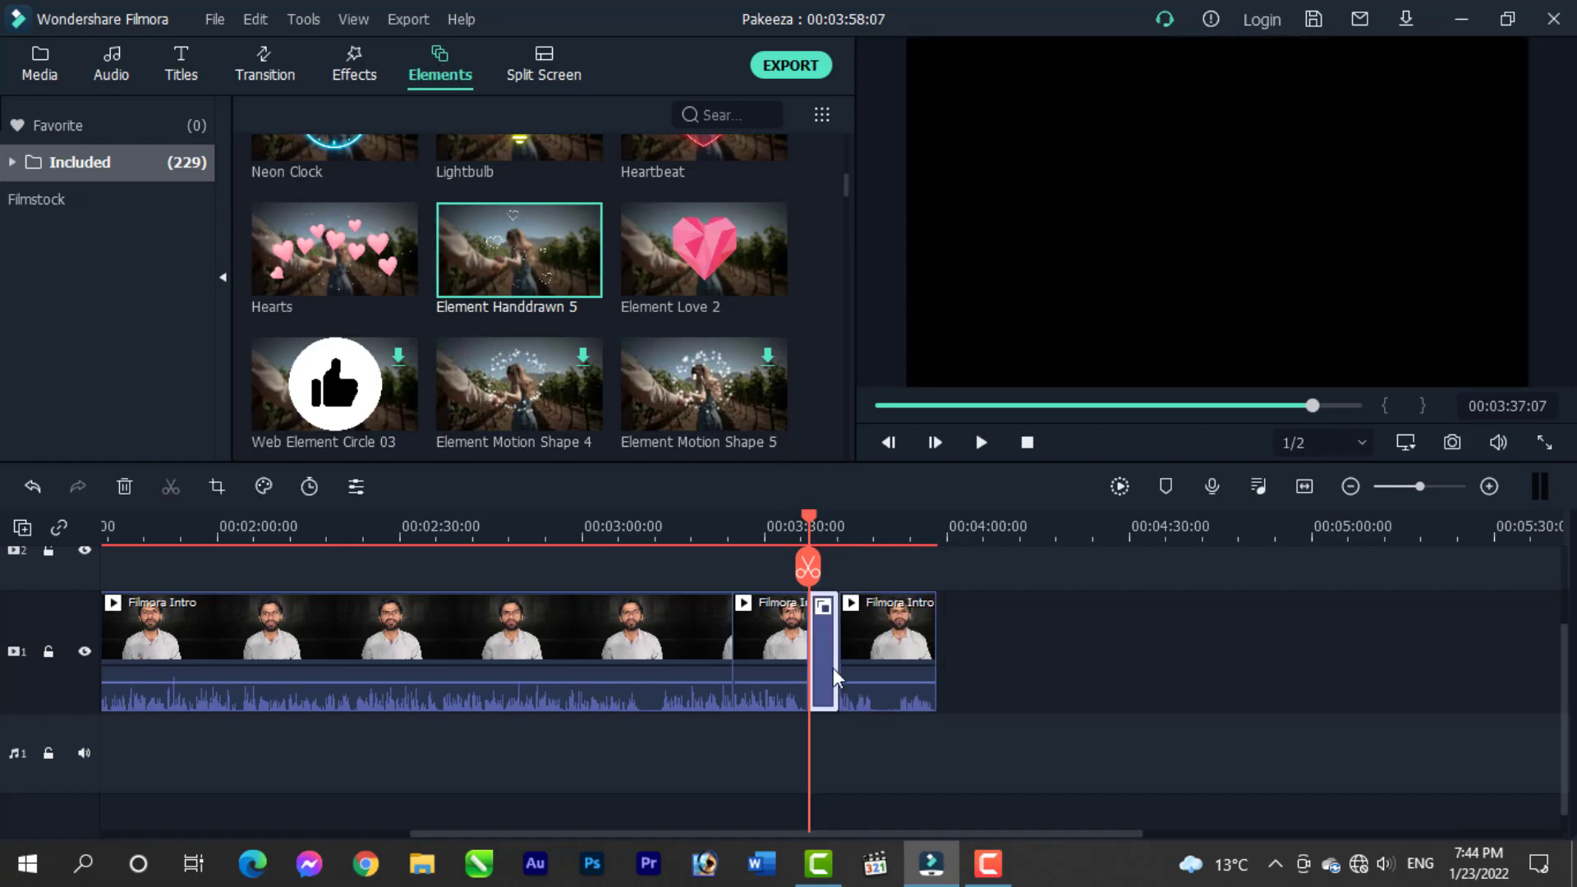
mouse_move(806, 511)
left_mouse_down()
mouse_move(839, 519)
mouse_move(817, 524)
left_mouse_up()
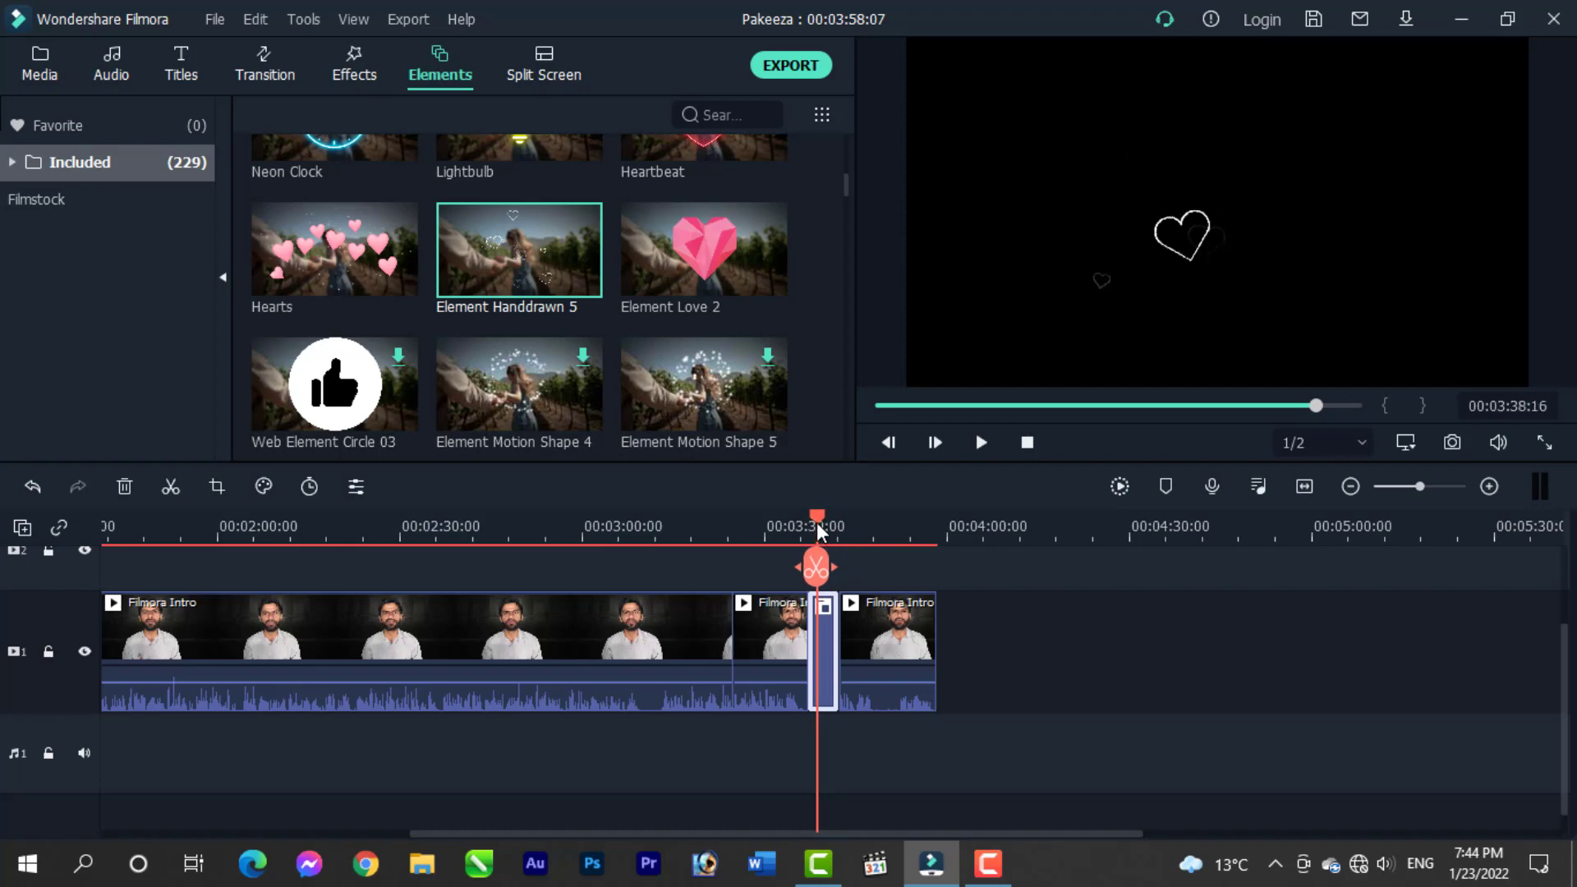
key("Delete")
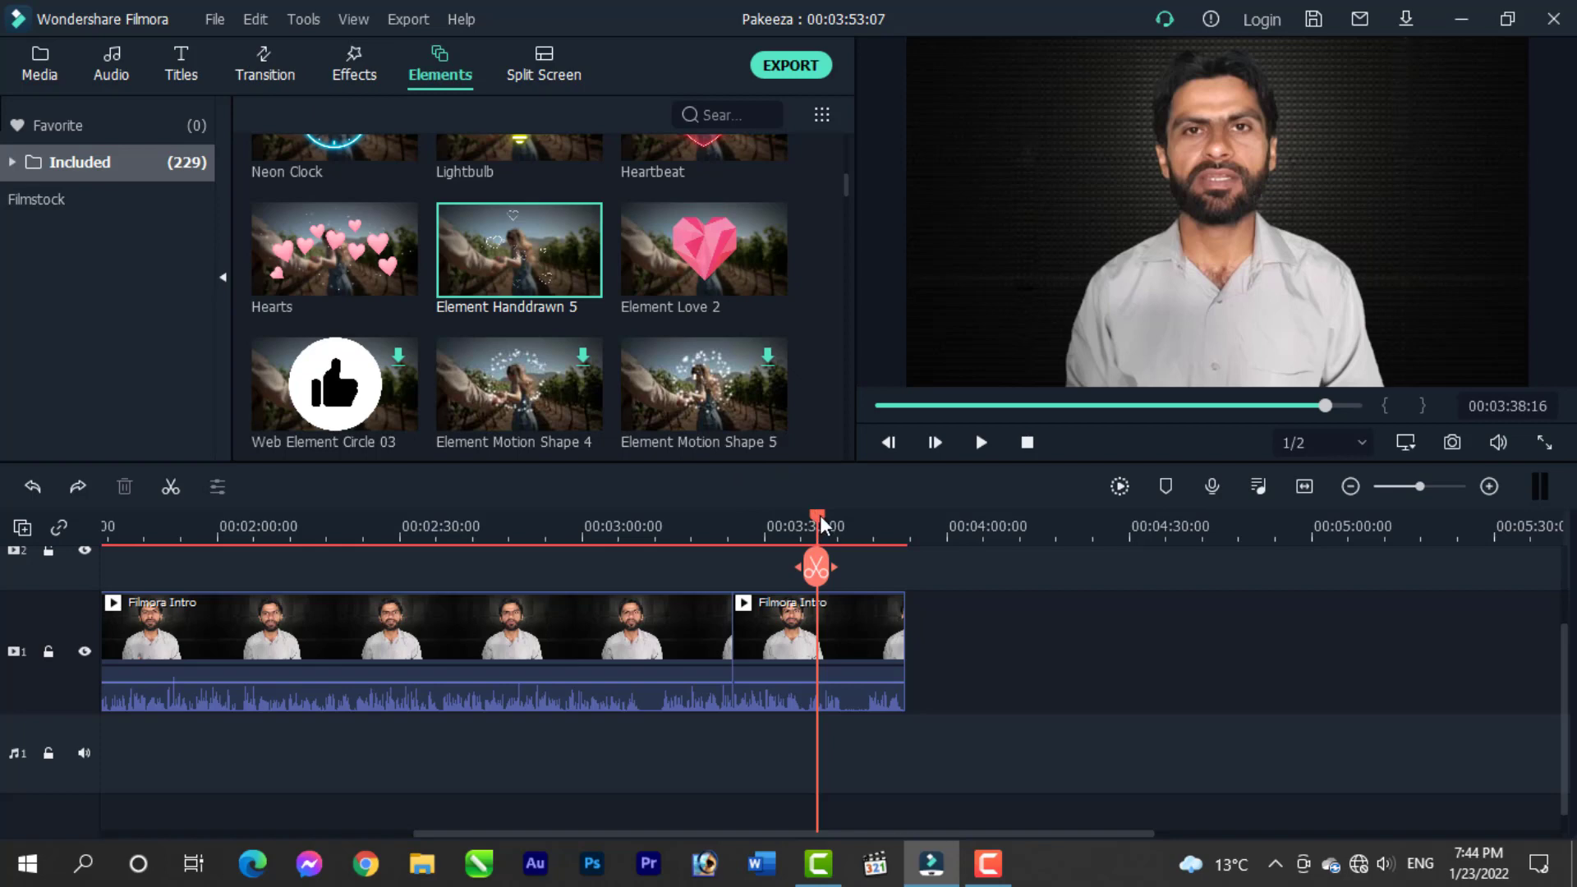
Step: Try Element Handdrawn 5 inside the second Filmora Intro clip again, scrub to 00:03:39:24, and undo the insertion
left_click_drag(822, 517, 783, 524)
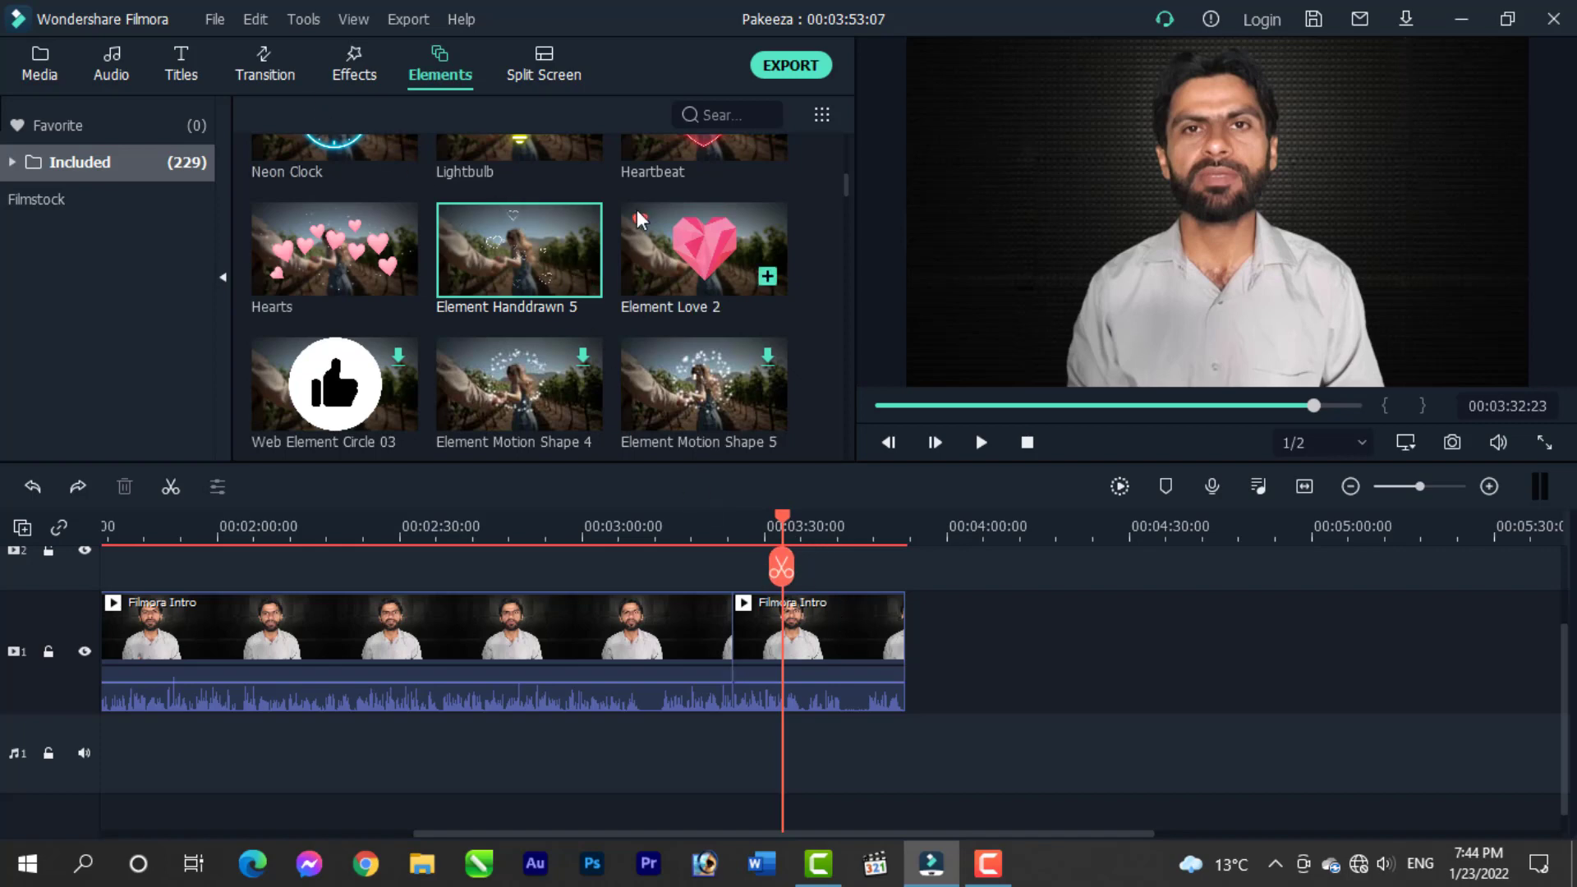
mouse_move(591, 275)
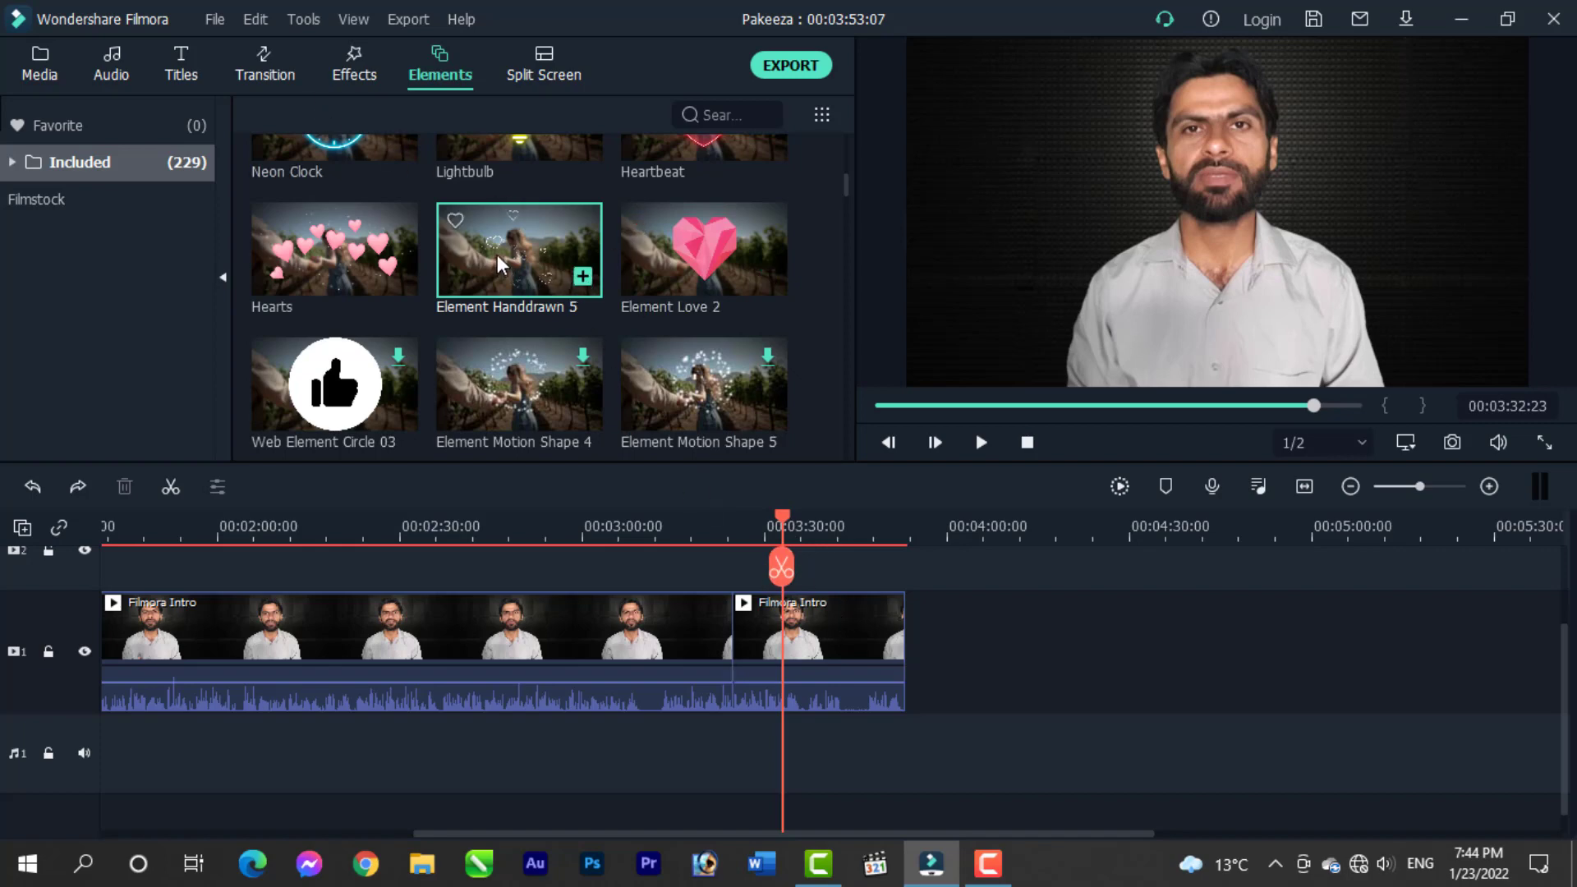
left_click_drag(496, 254, 809, 619)
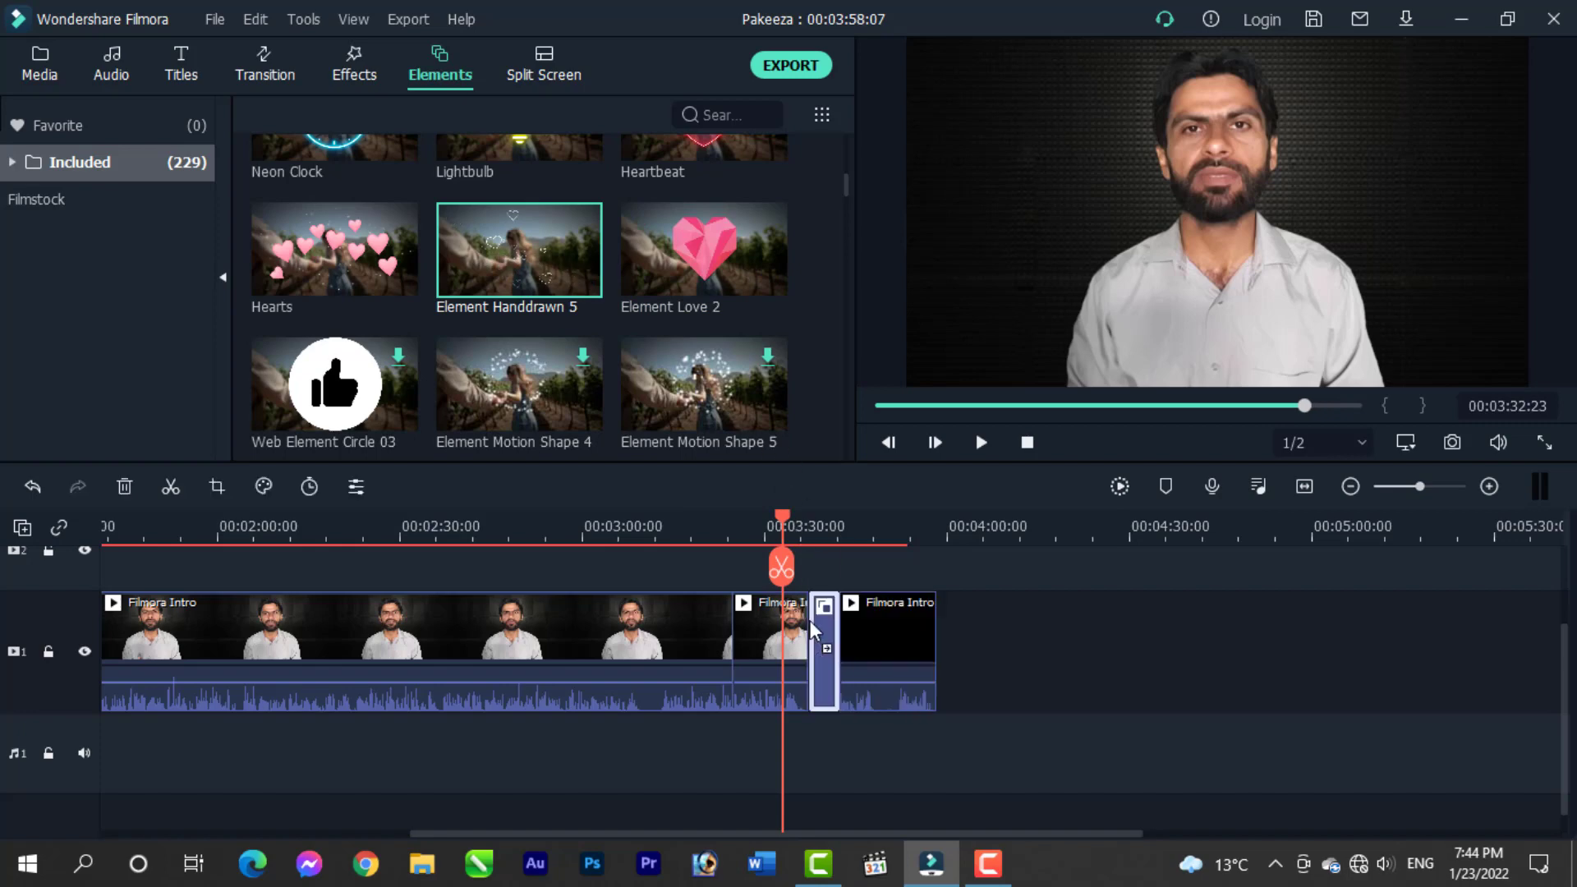
left_click_drag(780, 516, 825, 521)
key("ctrl+z")
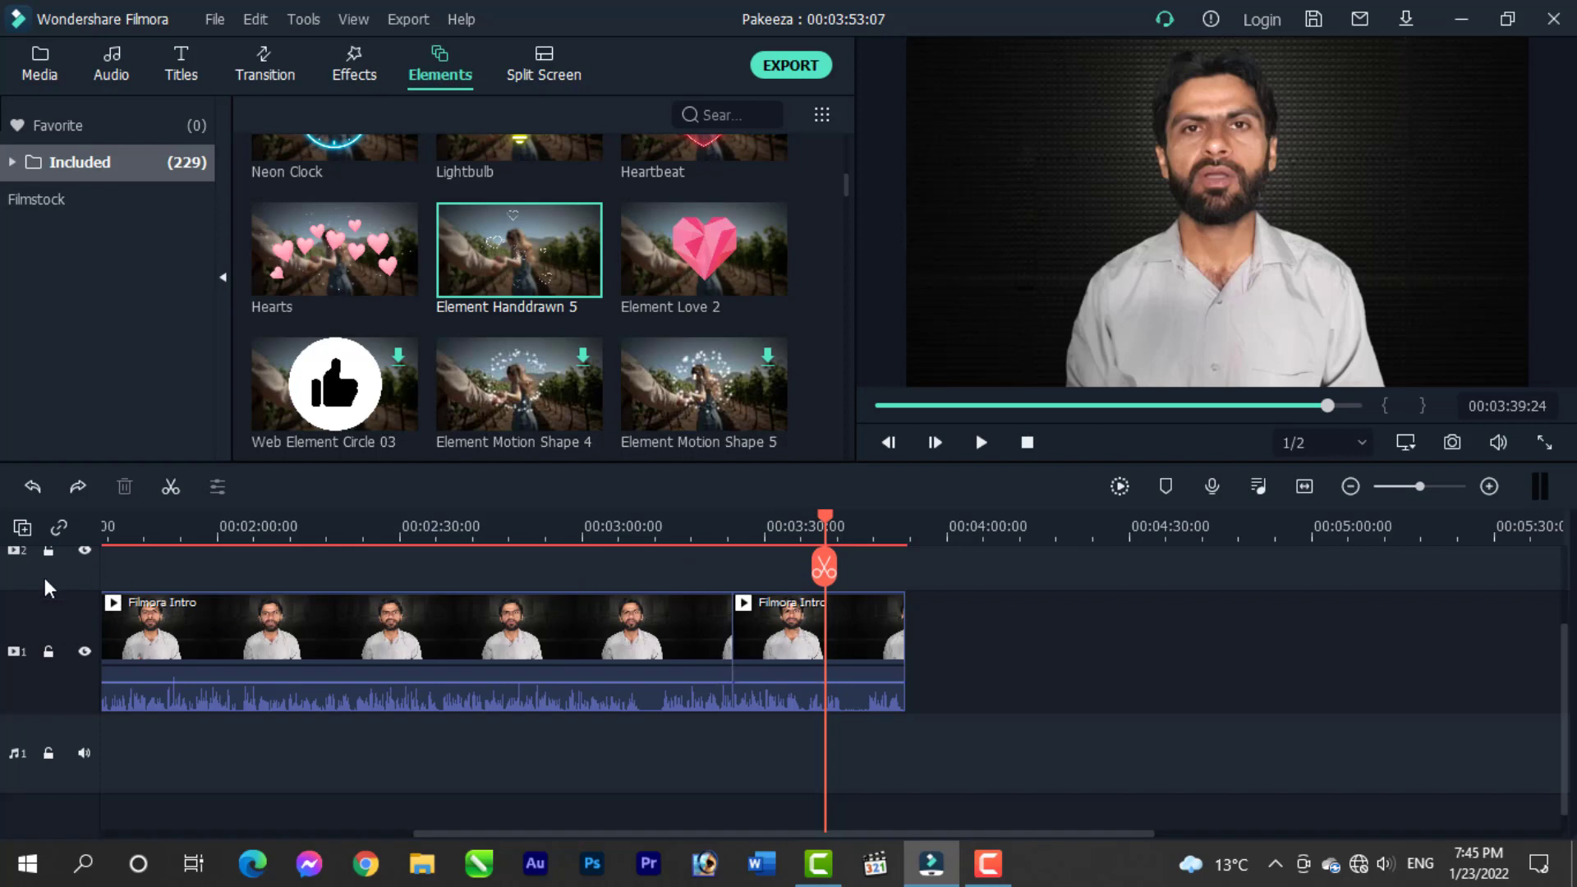
Step: Add a video track and place Element Handdrawn 5 on track 2 above the second clip at 00:03:35:15
right_click(41, 614)
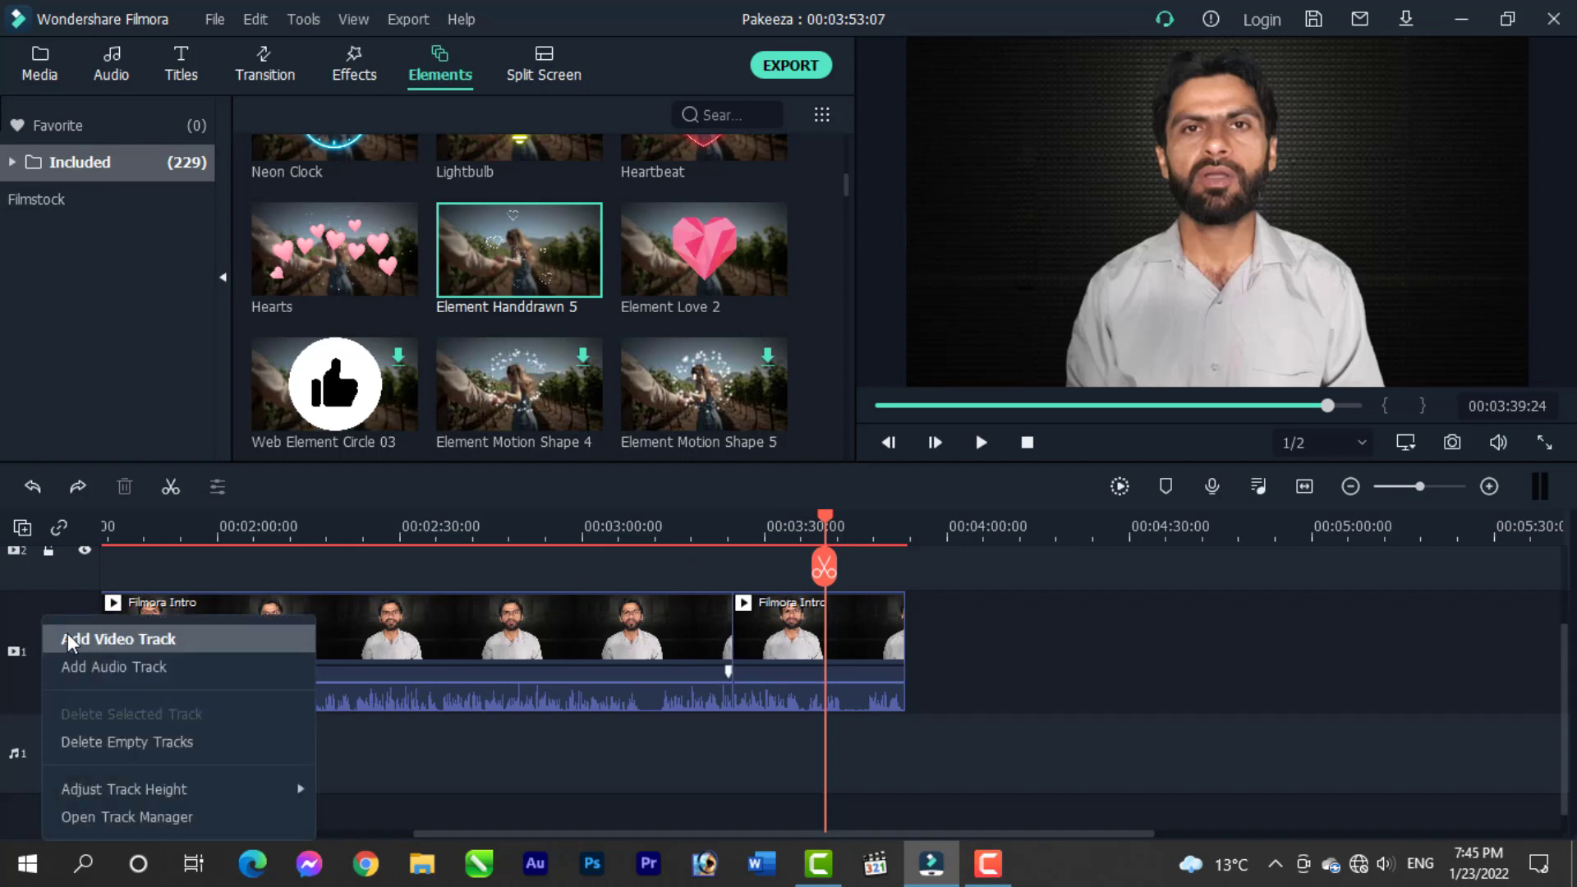
left_click(139, 640)
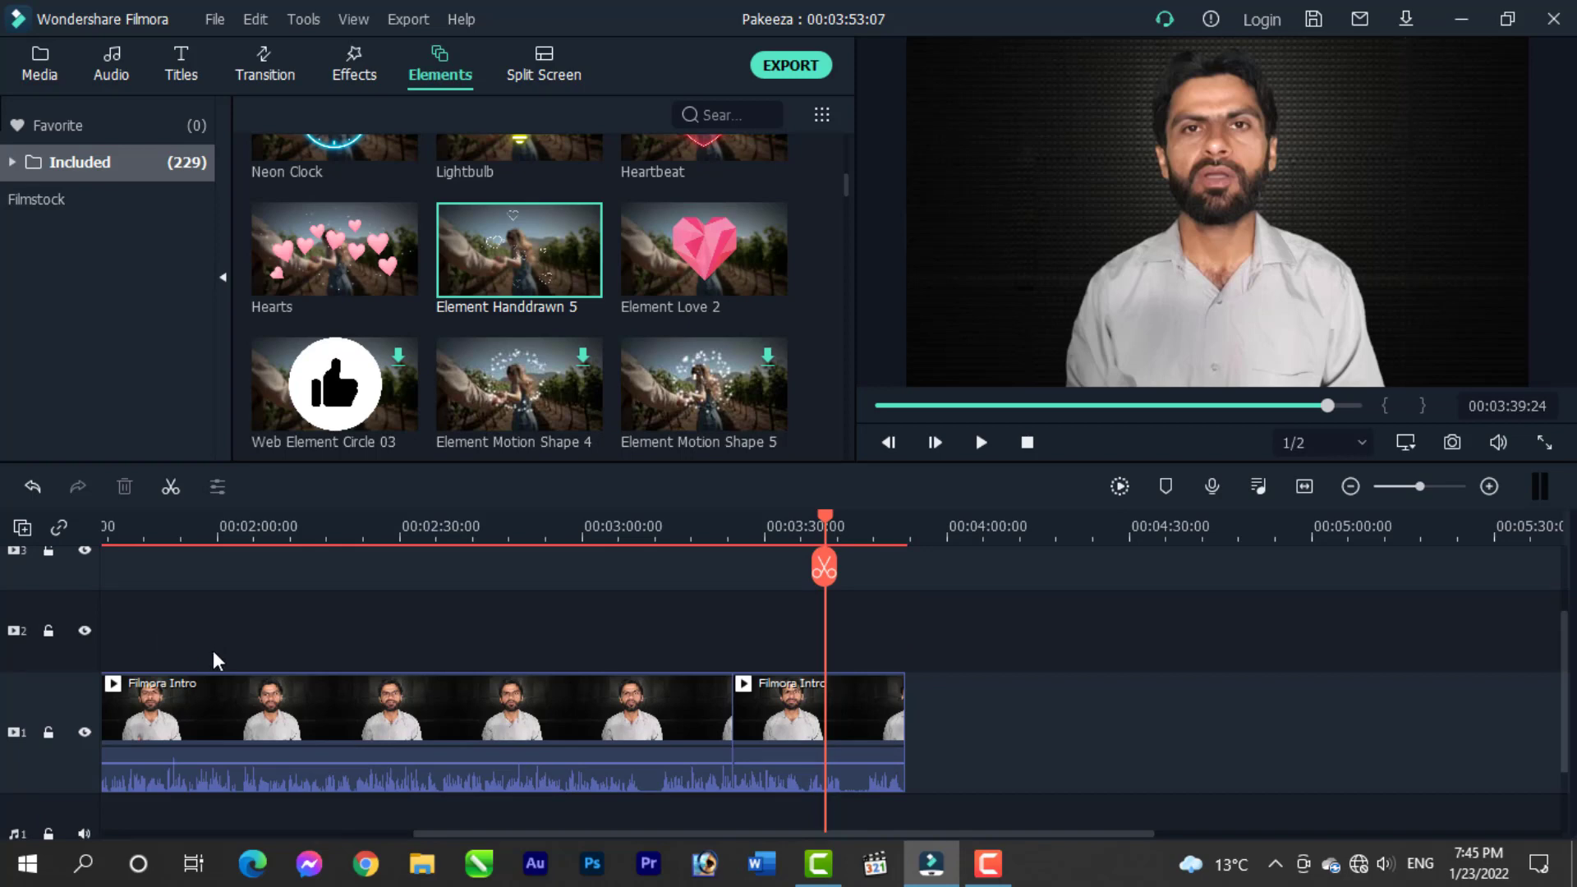
left_click_drag(213, 641, 580, 691)
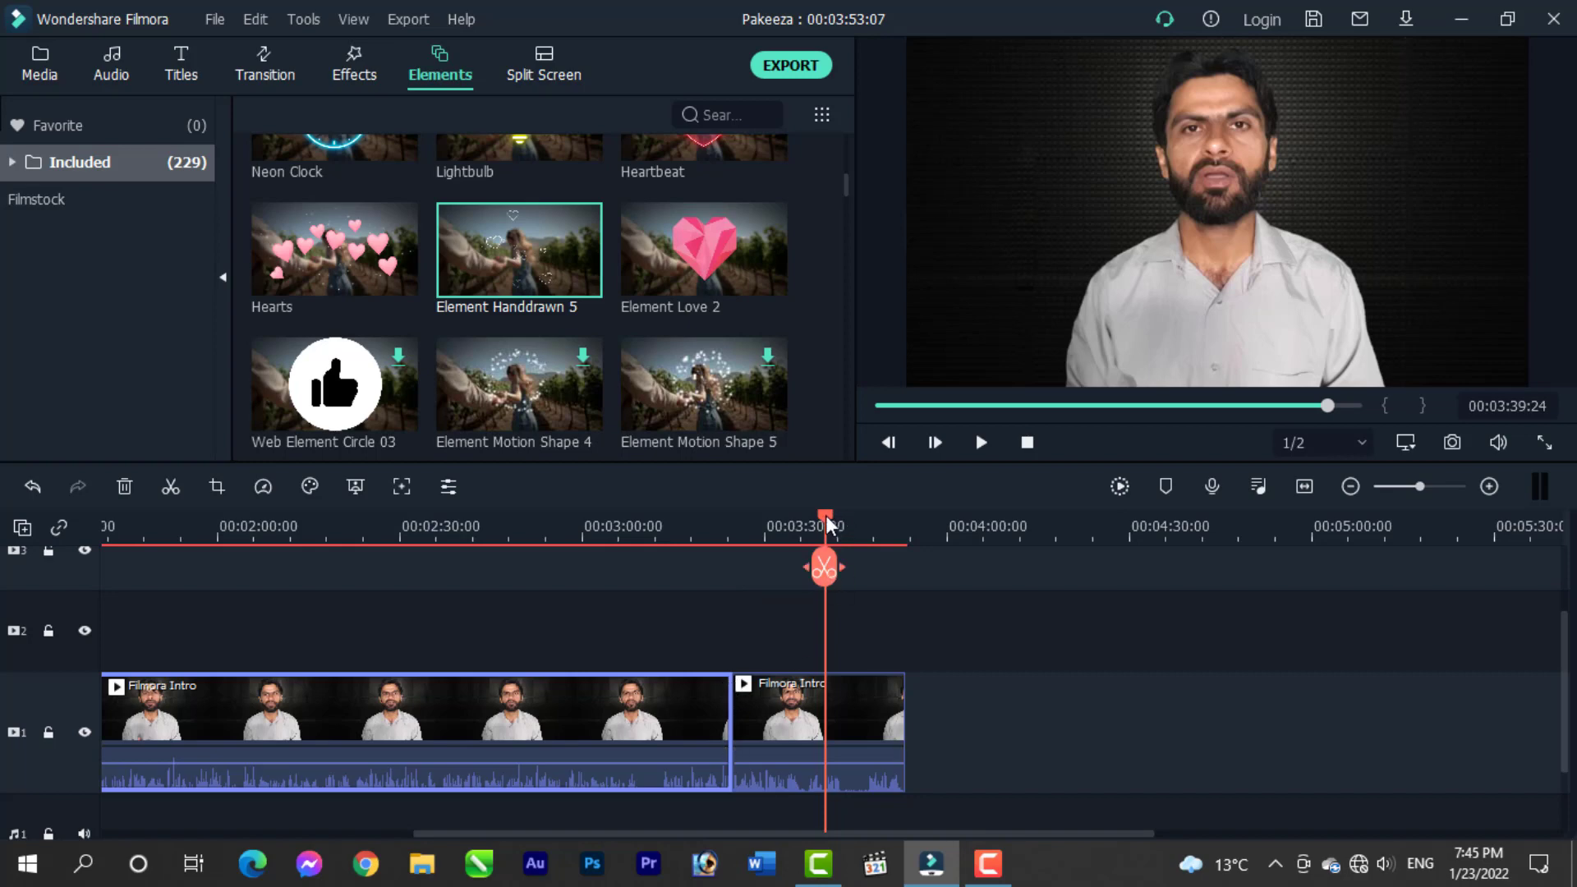
left_click_drag(827, 515, 790, 532)
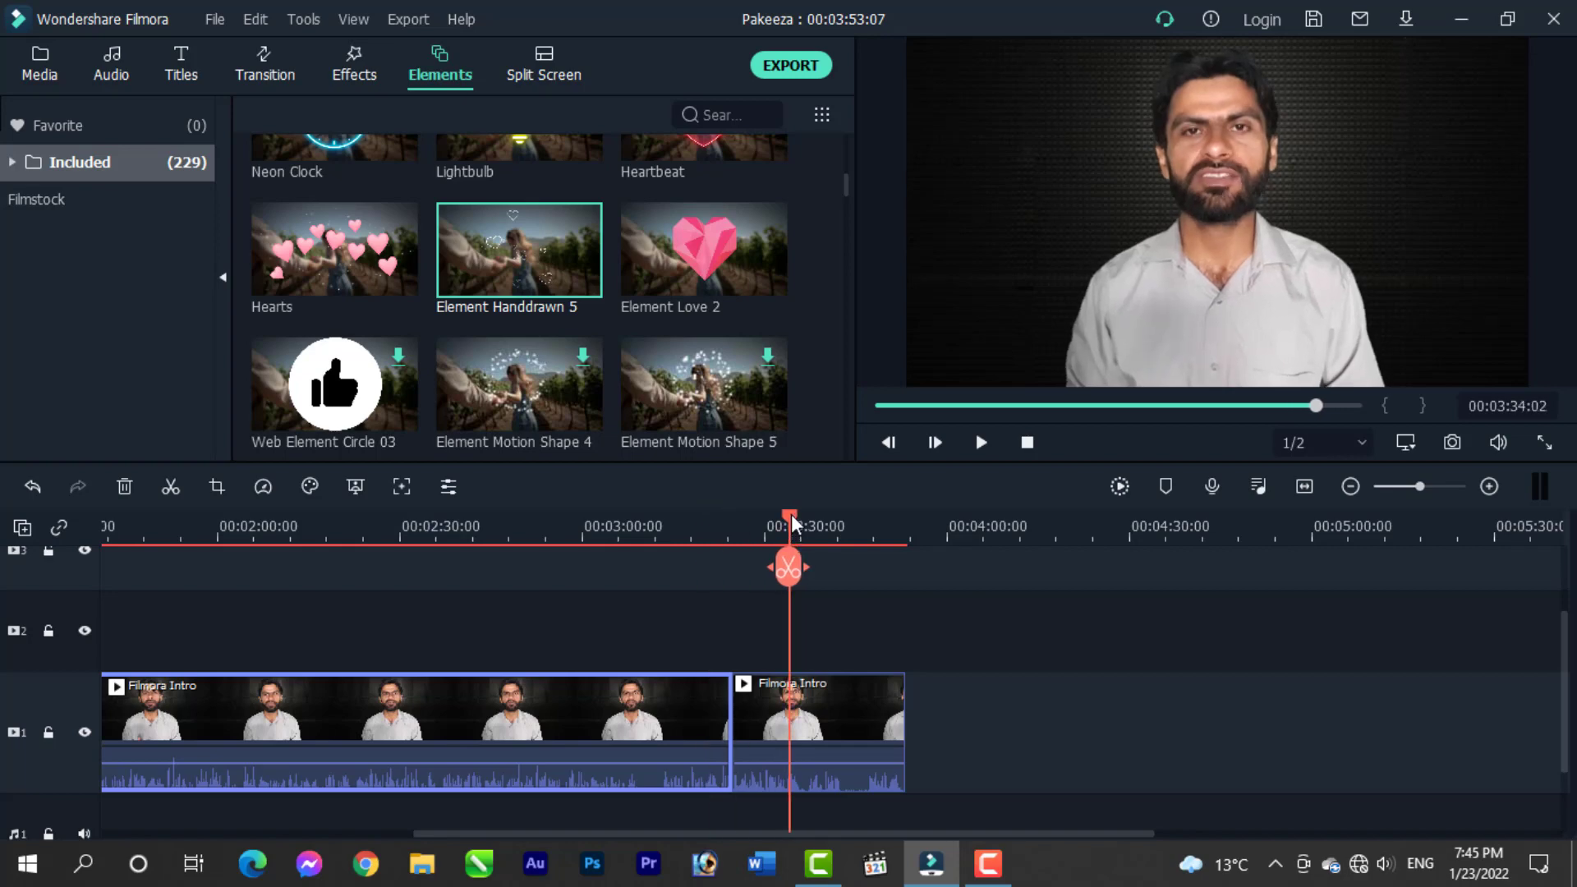
left_click_drag(791, 514, 800, 513)
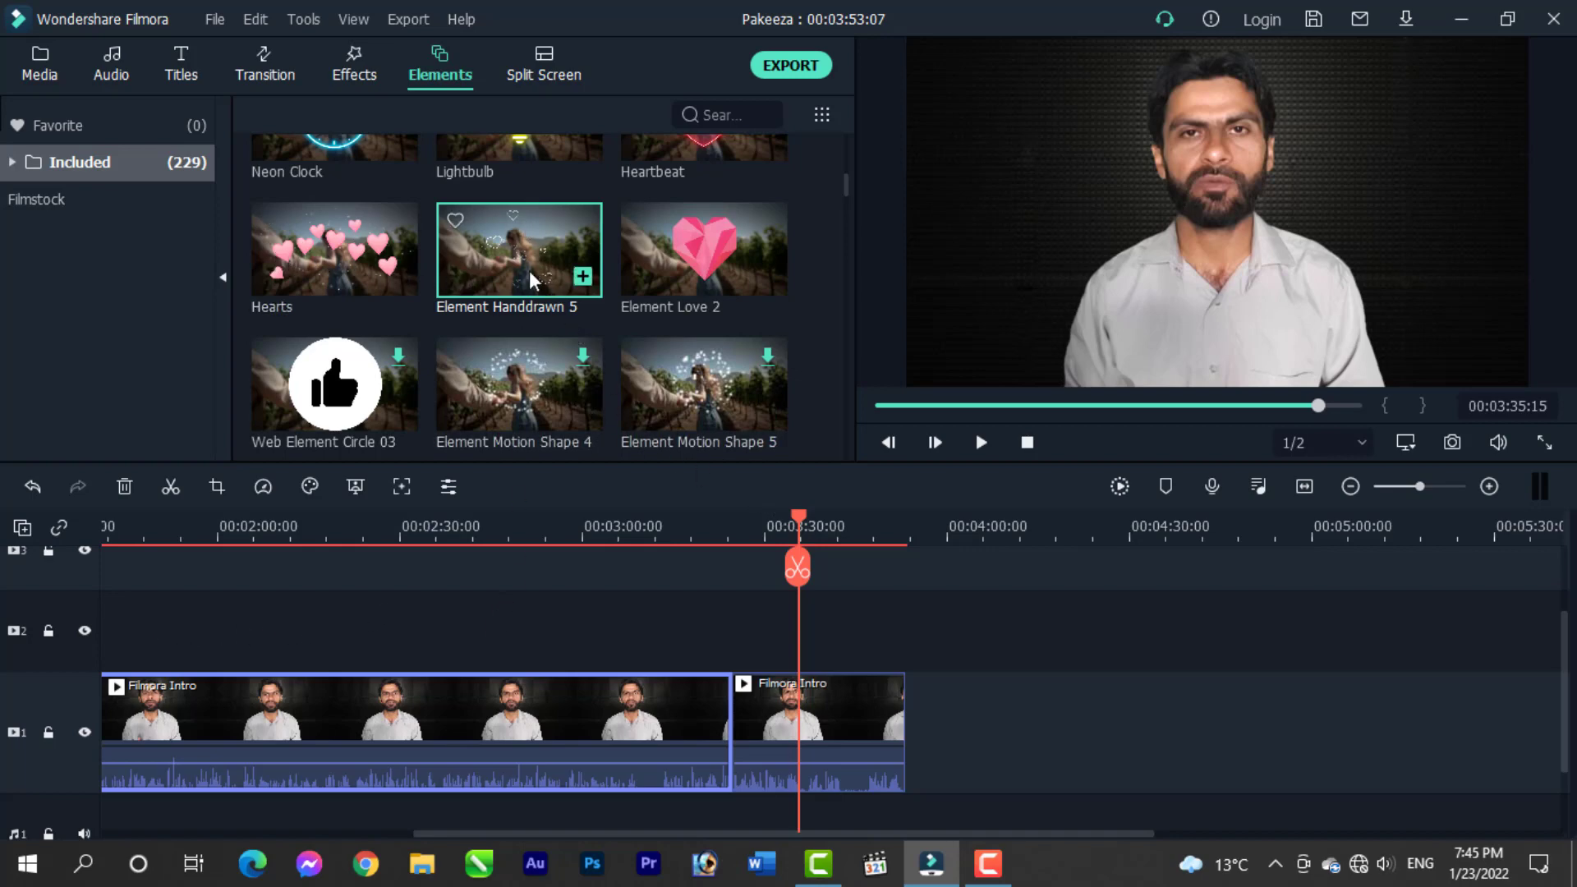
left_click_drag(503, 256, 814, 620)
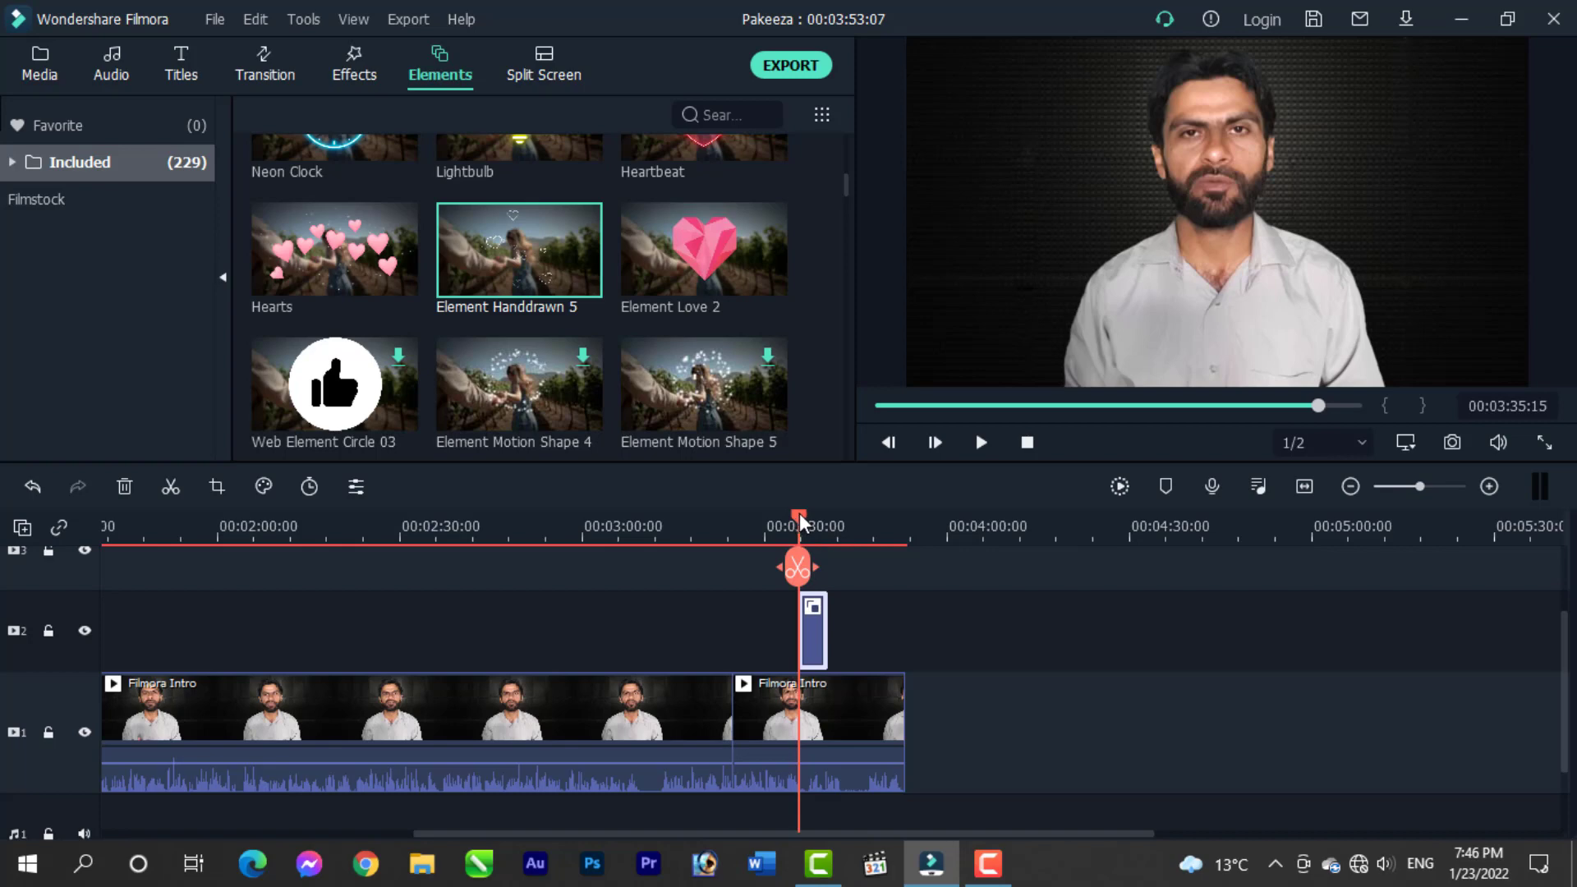
Step: Try inserting another Element Handdrawn 5 into the second clip on track 1, remove it, and preview the overlaid element at 00:03:37:12
left_click_drag(800, 512, 756, 517)
left_click_drag(523, 274, 853, 705)
mouse_move(754, 519)
left_mouse_down()
mouse_move(882, 512)
mouse_move(863, 518)
left_mouse_up()
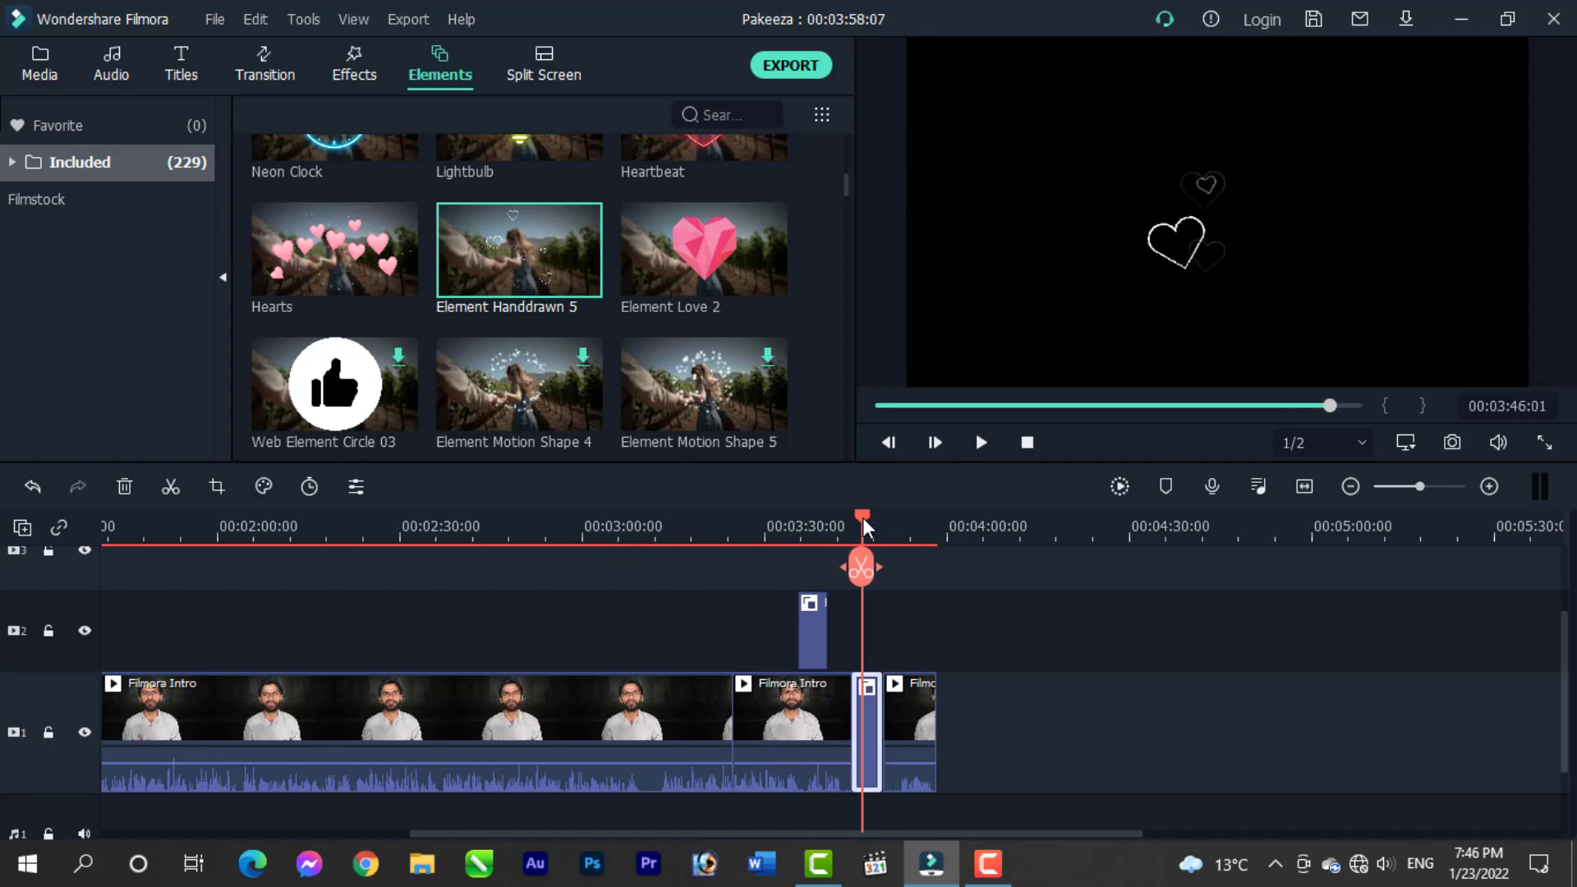
key("Delete")
left_click_drag(865, 514, 811, 516)
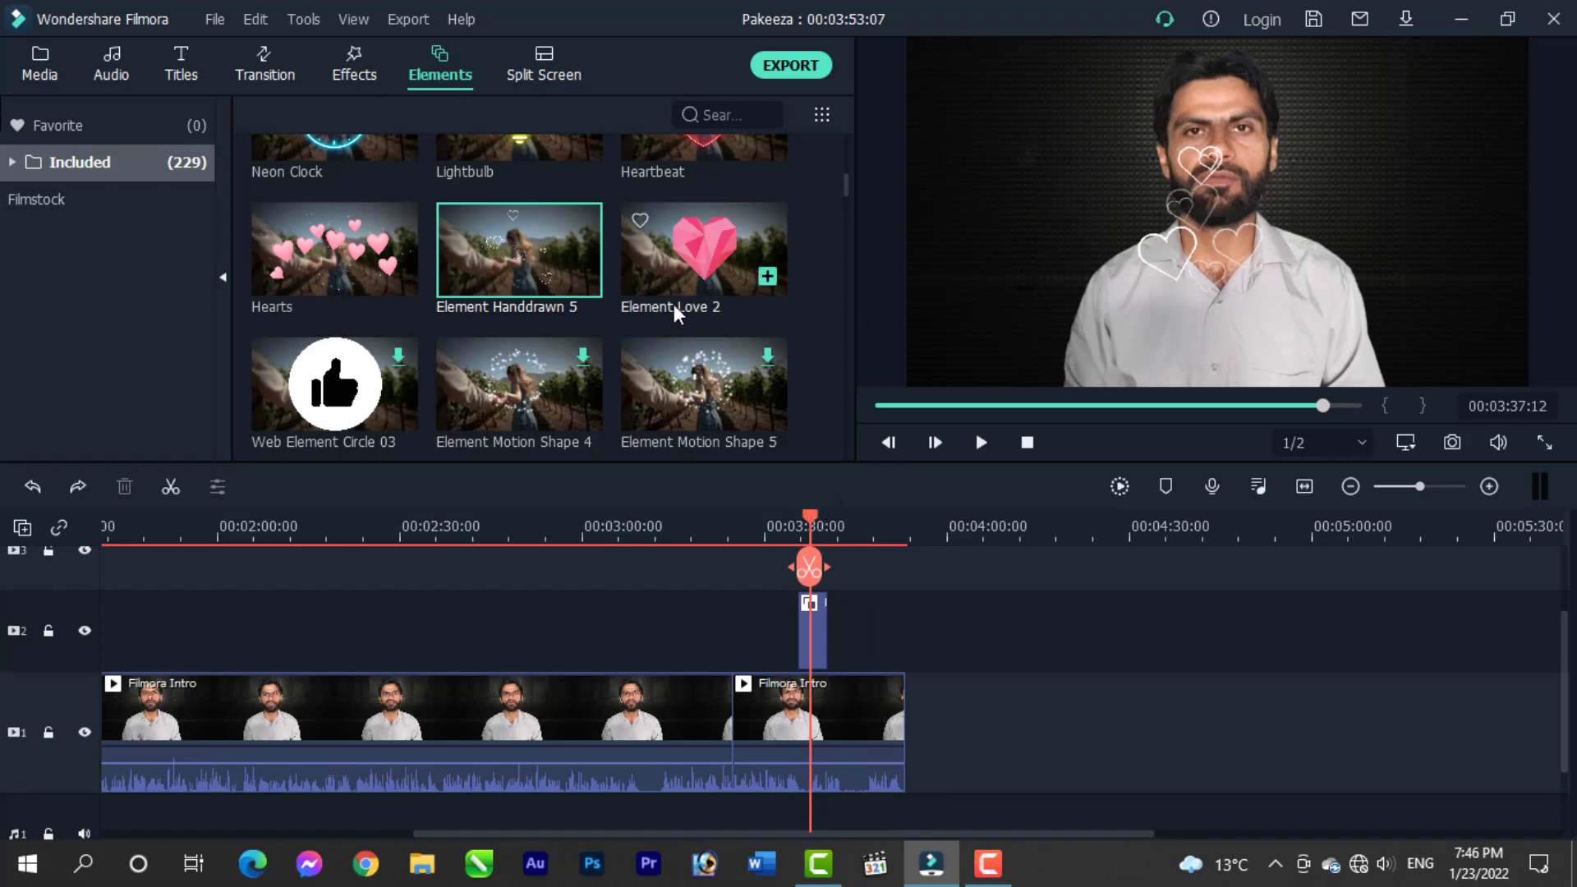
Step: Place the Hearts element on track 2 above the first clip at about 00:02:53 and preview it up to 00:02:56:21
mouse_move(293, 283)
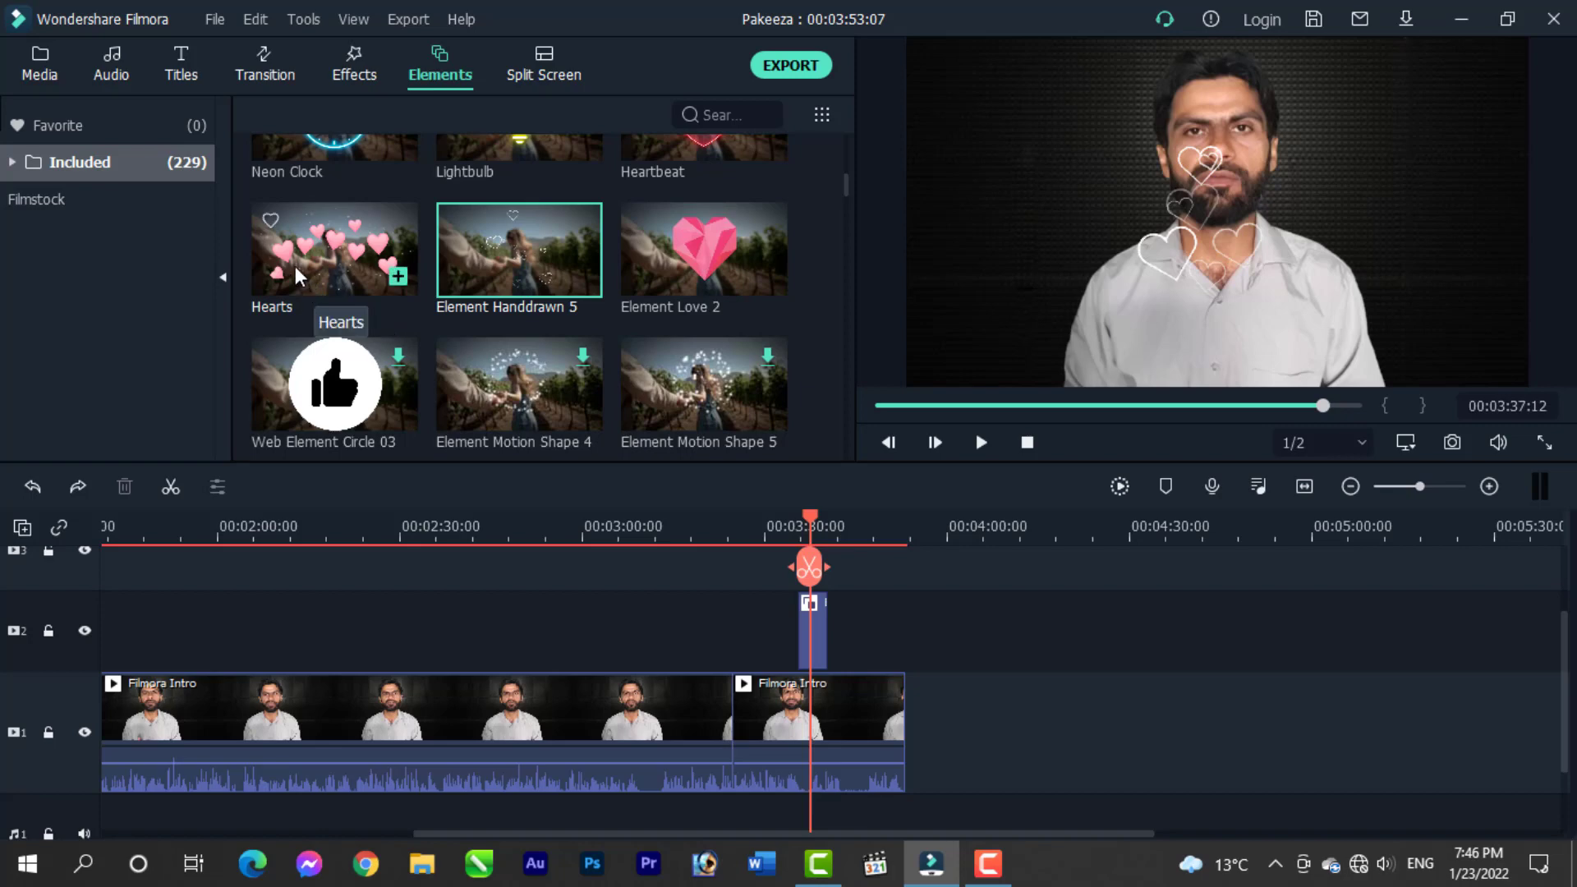
left_click_drag(302, 270, 539, 624)
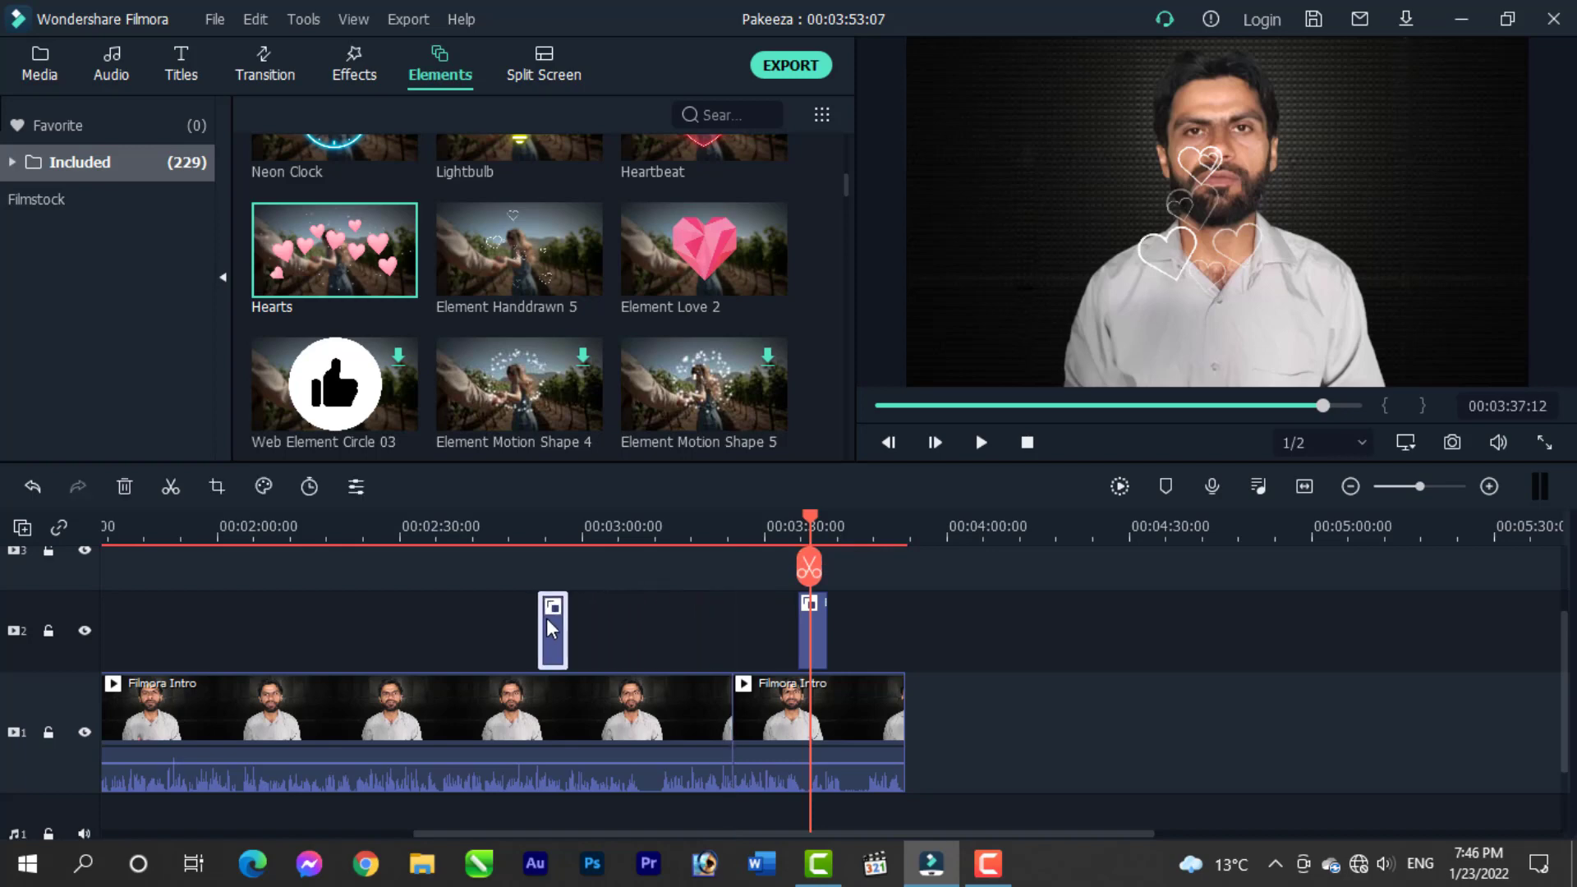
left_click(540, 521)
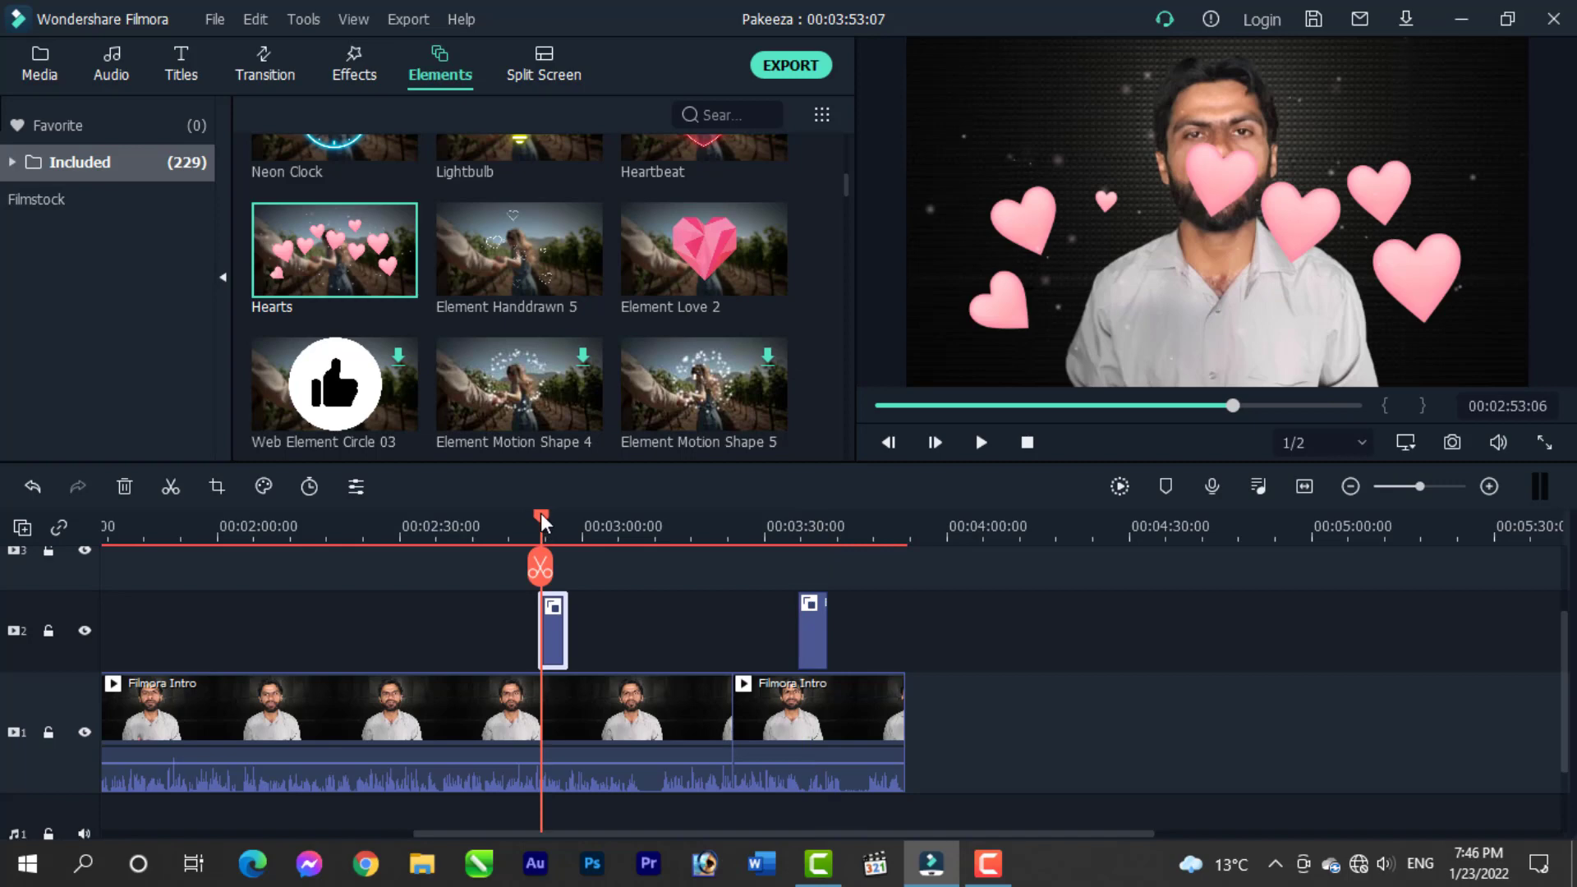
left_click_drag(539, 513, 519, 515)
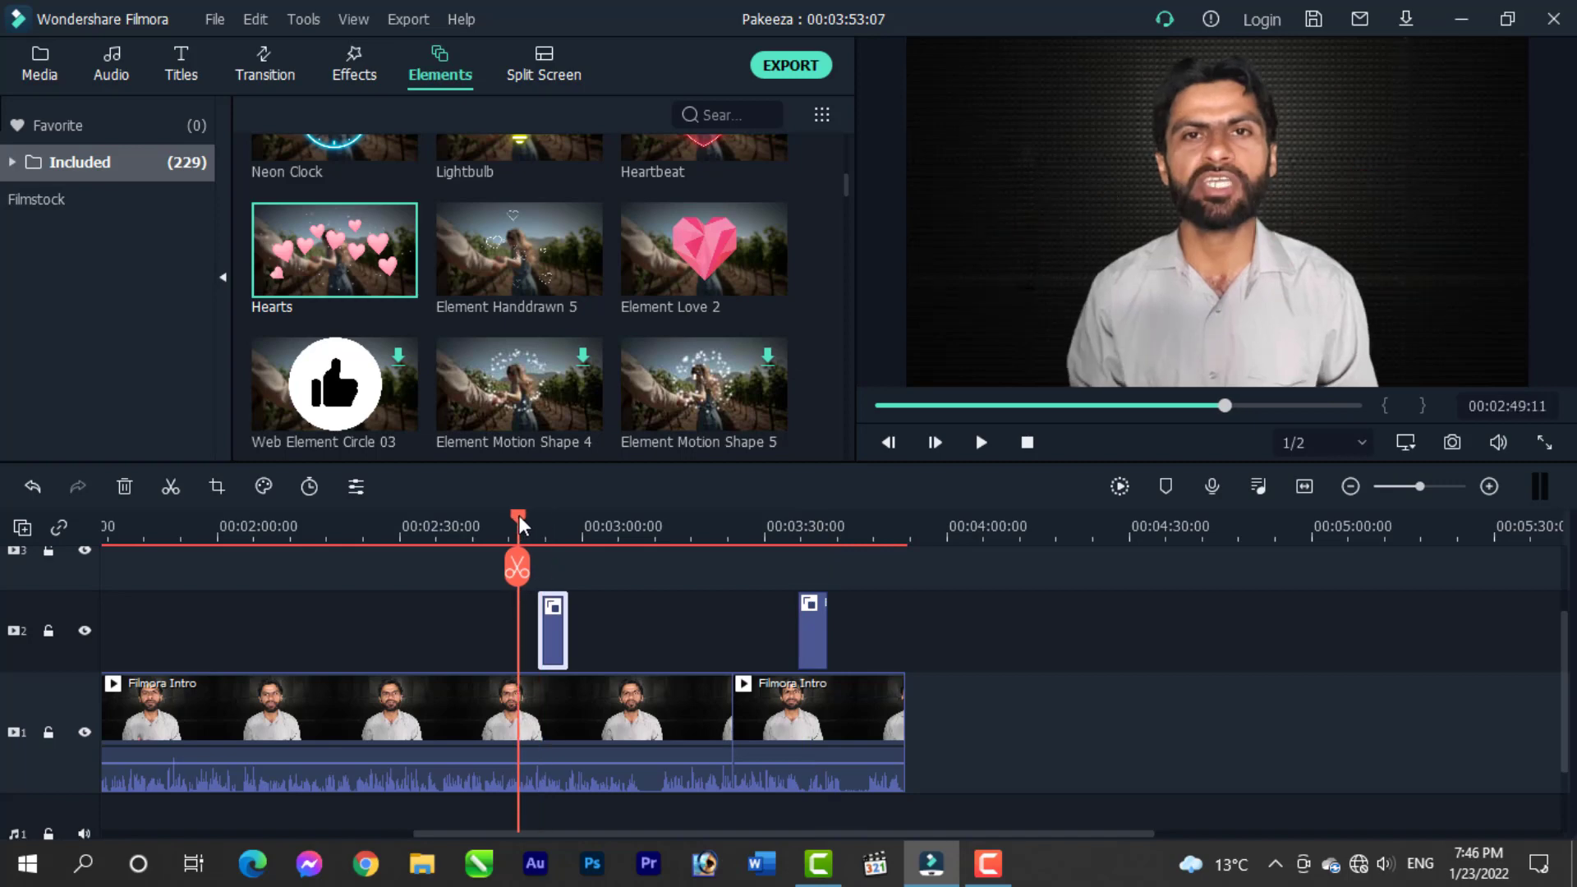
left_click_drag(519, 516, 562, 513)
Step: Insert another Hearts element into the first clip on track 1 at 00:03:09:14 and compare it with the overlaid one at 00:02:54:10
left_click_drag(370, 272, 639, 721)
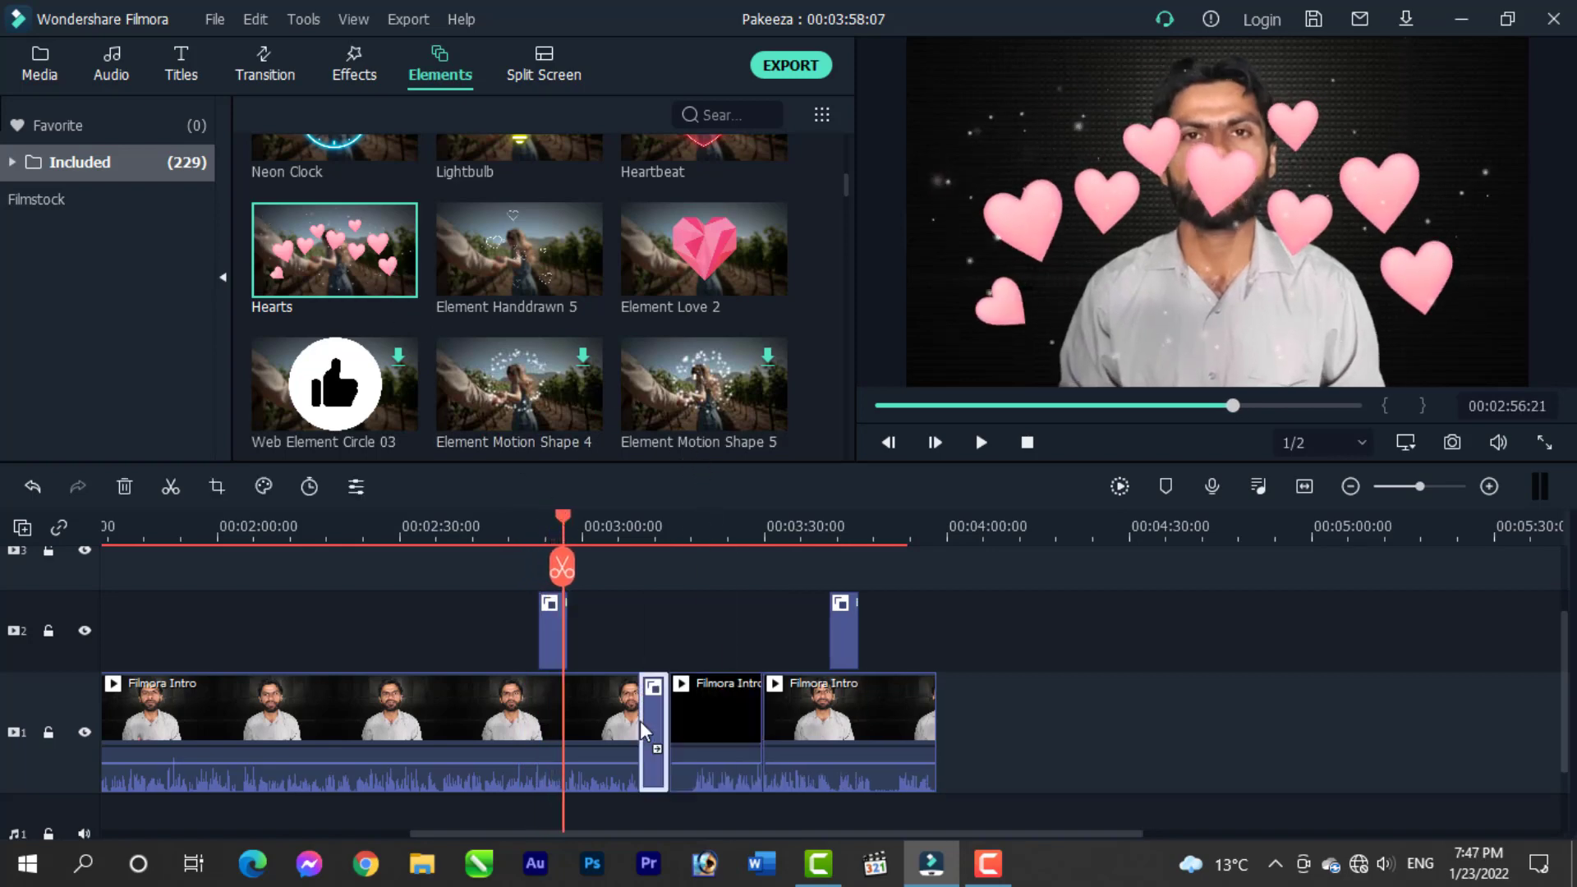
left_click(640, 527)
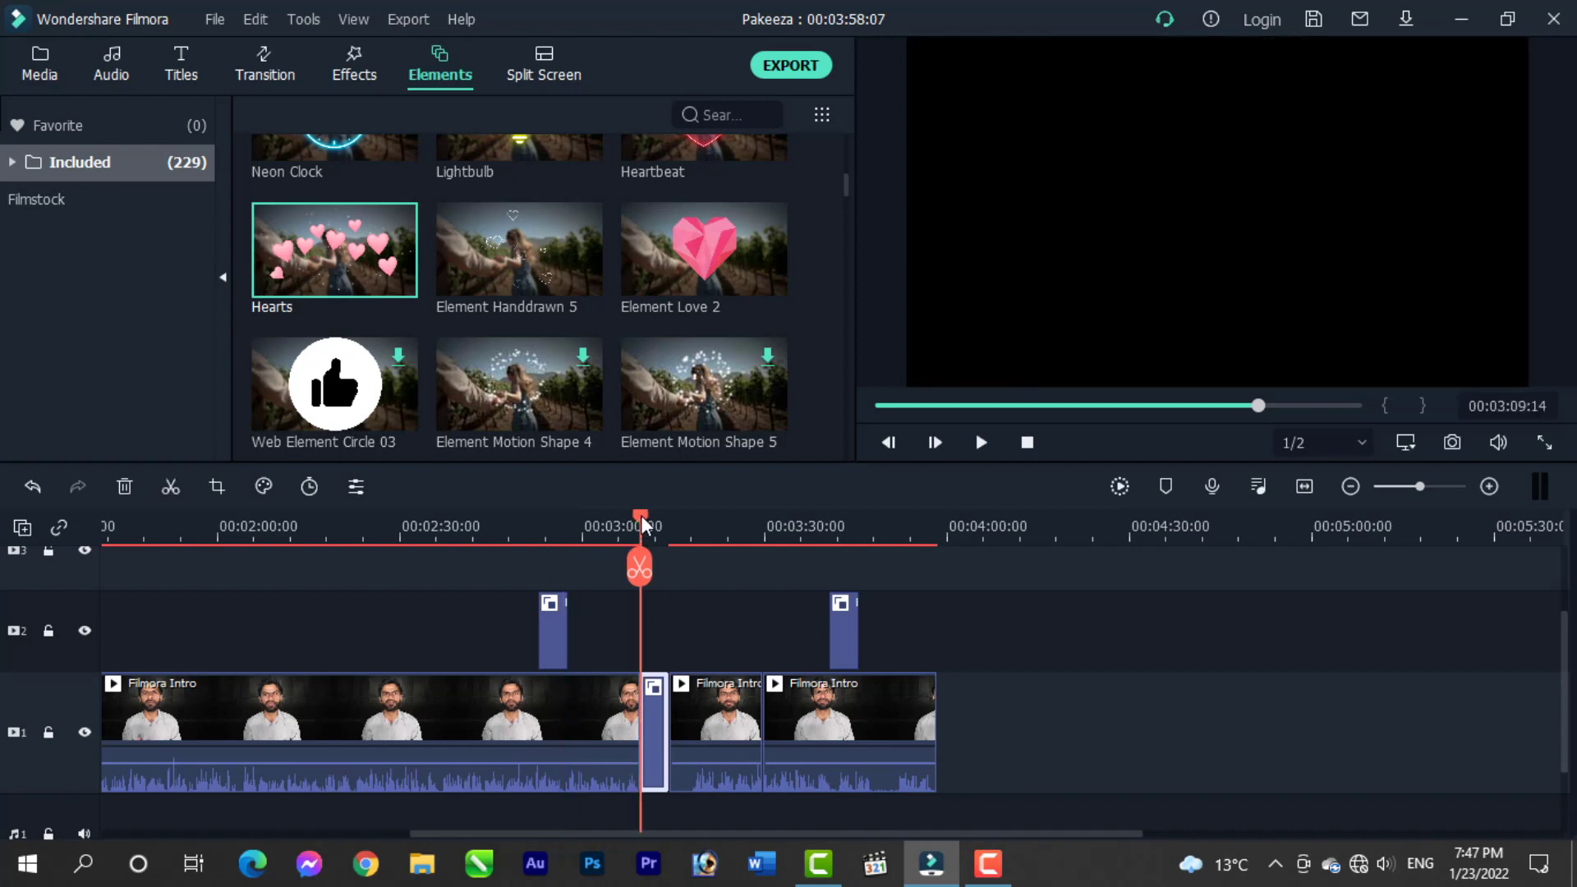
left_click_drag(641, 515, 543, 523)
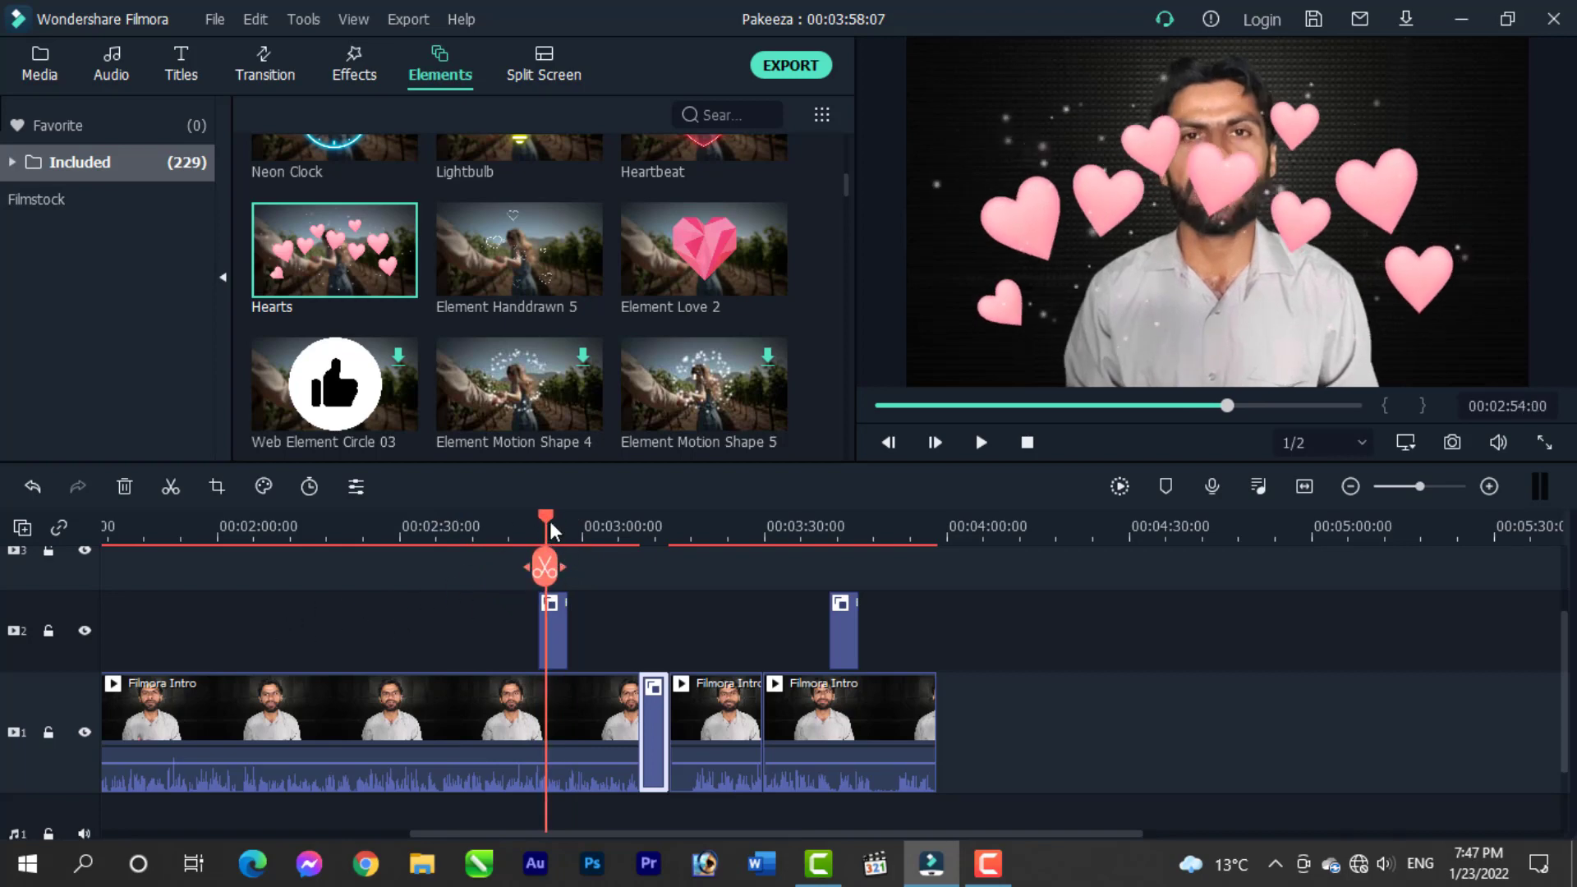
left_click_drag(546, 515, 549, 520)
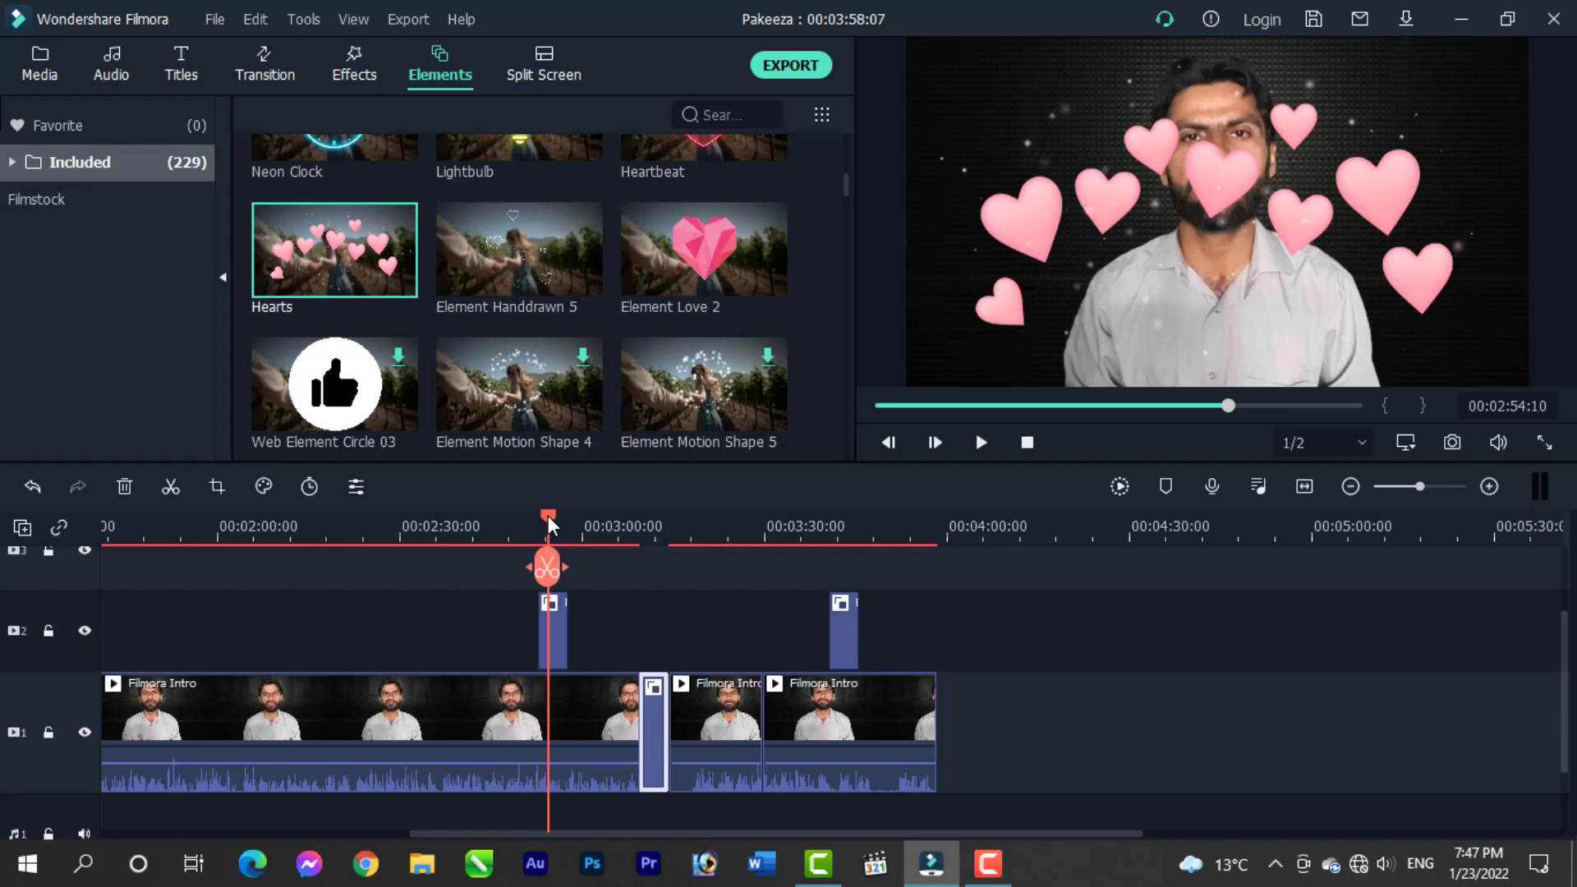
mouse_move(548, 515)
left_mouse_down()
mouse_move(533, 515)
mouse_move(551, 514)
left_mouse_up()
Step: In the track 2 Hearts element's transform settings, try both flip directions and leave it flipped horizontally only
double_click(547, 636)
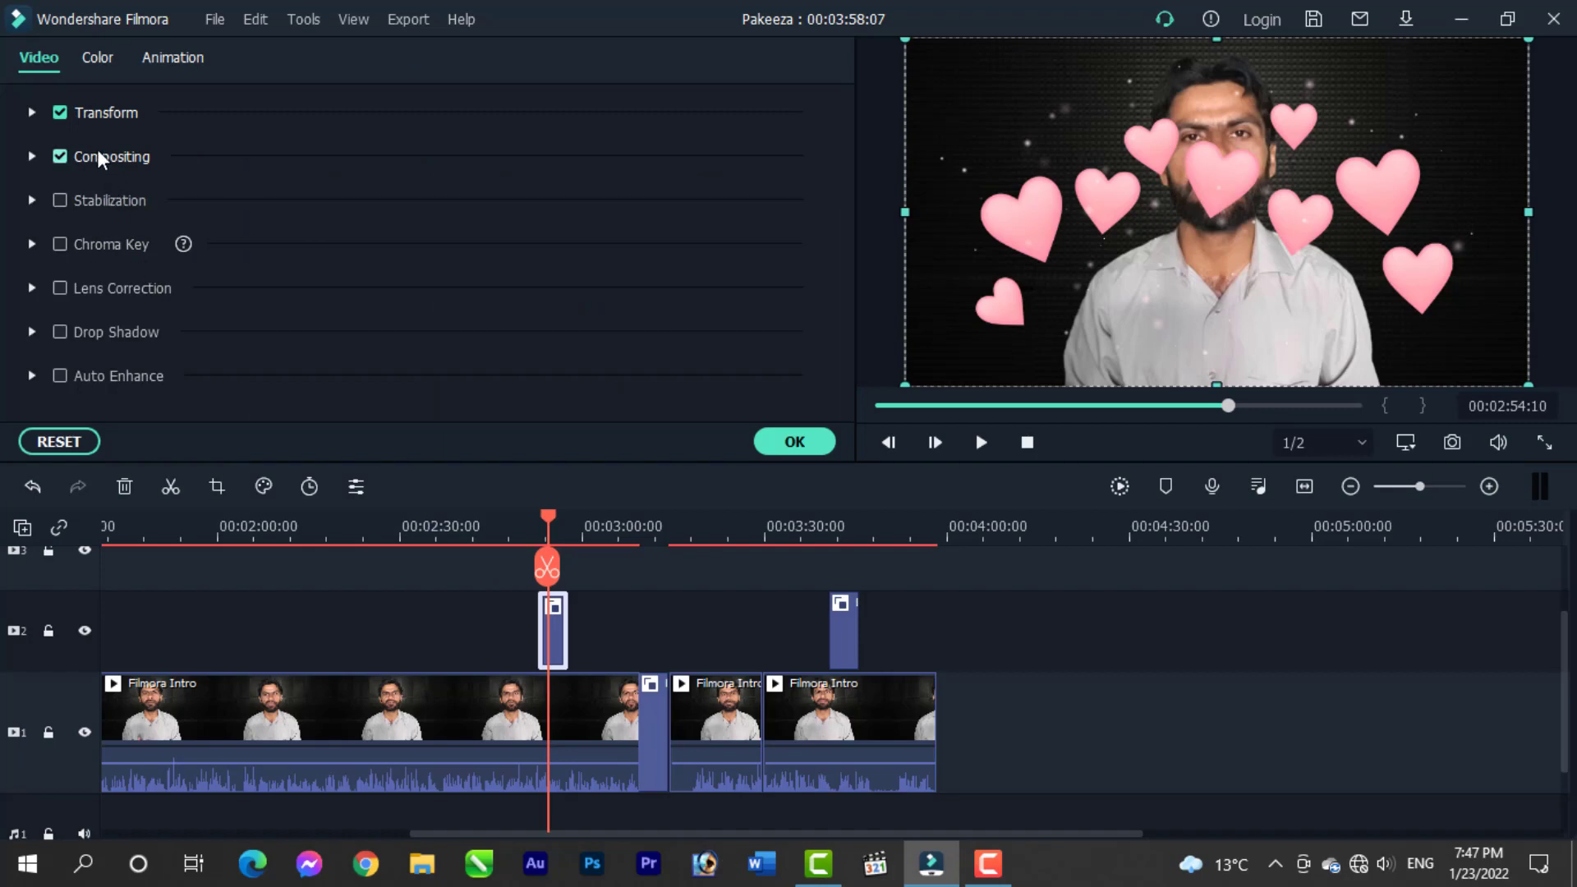
left_click(32, 112)
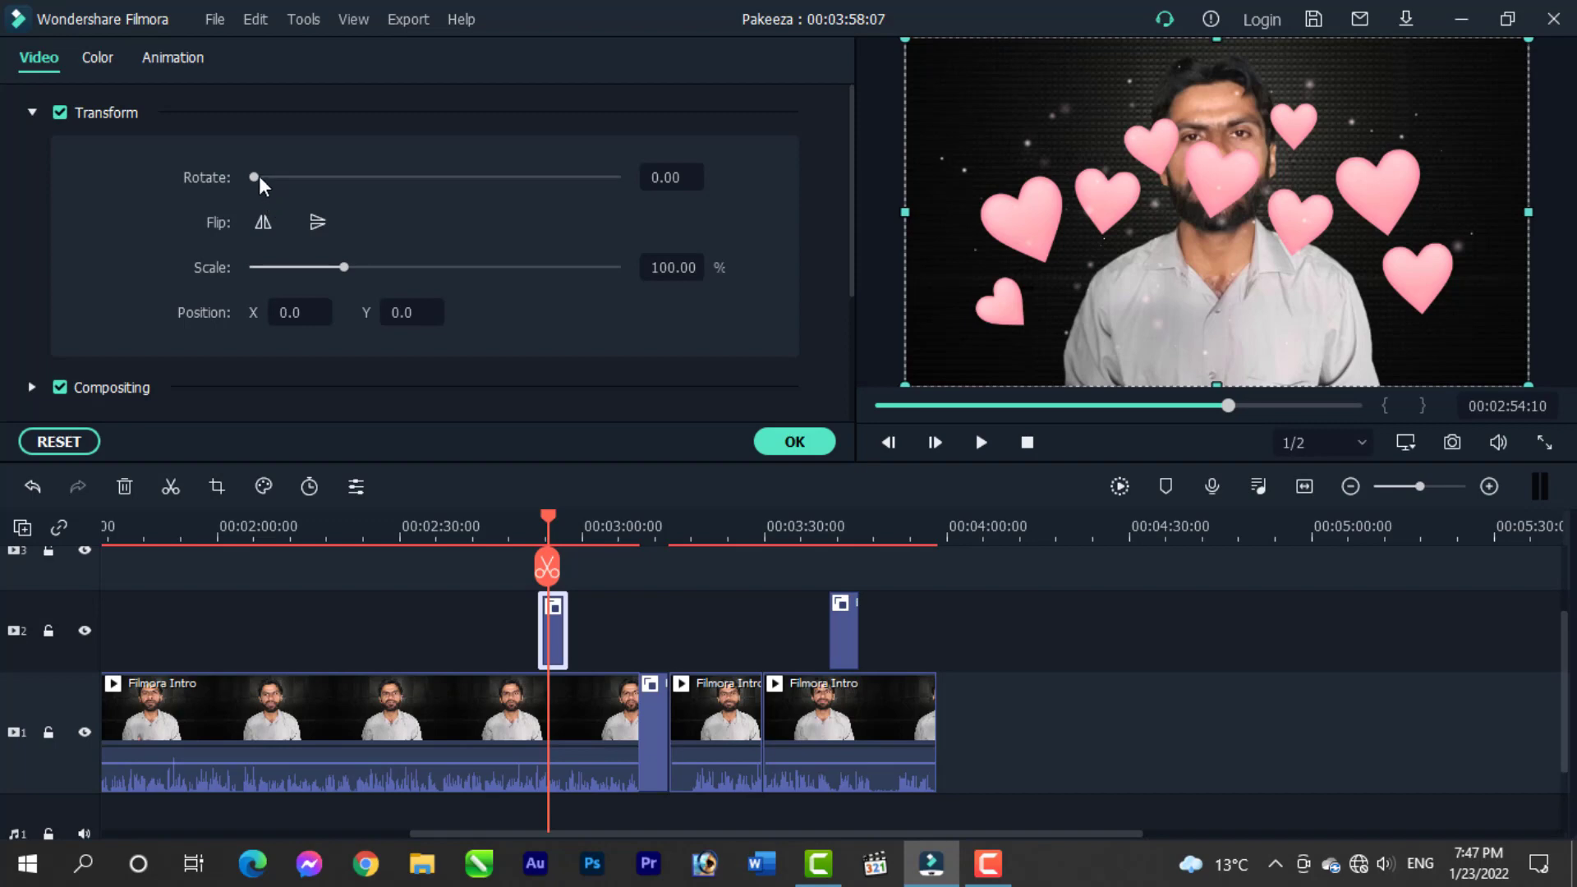
mouse_move(256, 175)
left_mouse_down()
mouse_move(285, 175)
mouse_move(247, 177)
left_mouse_up()
left_click(319, 222)
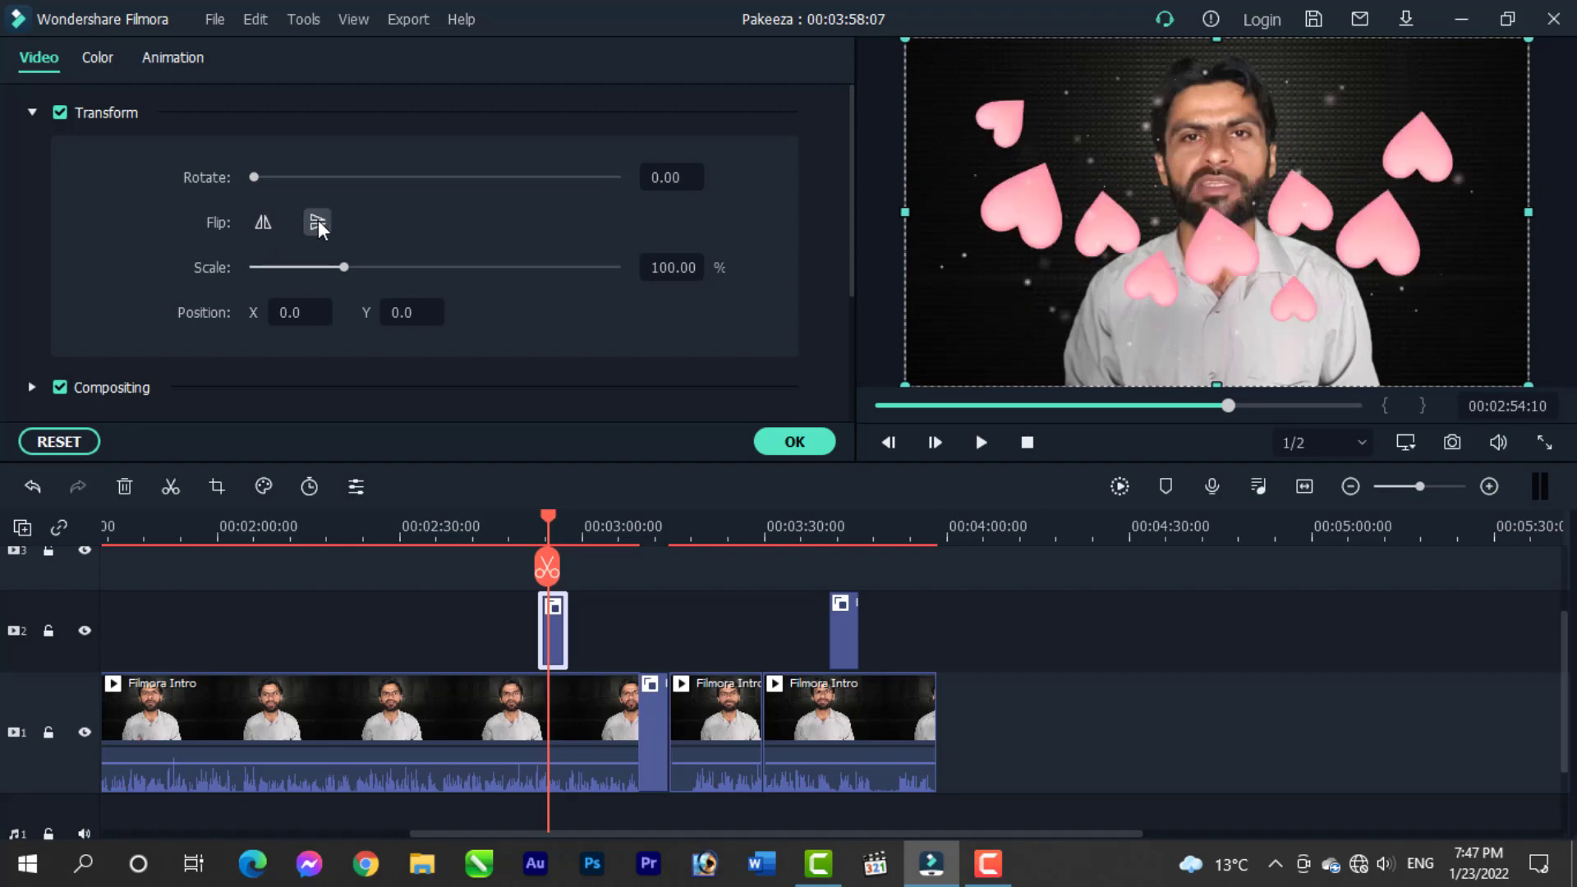
left_click(265, 224)
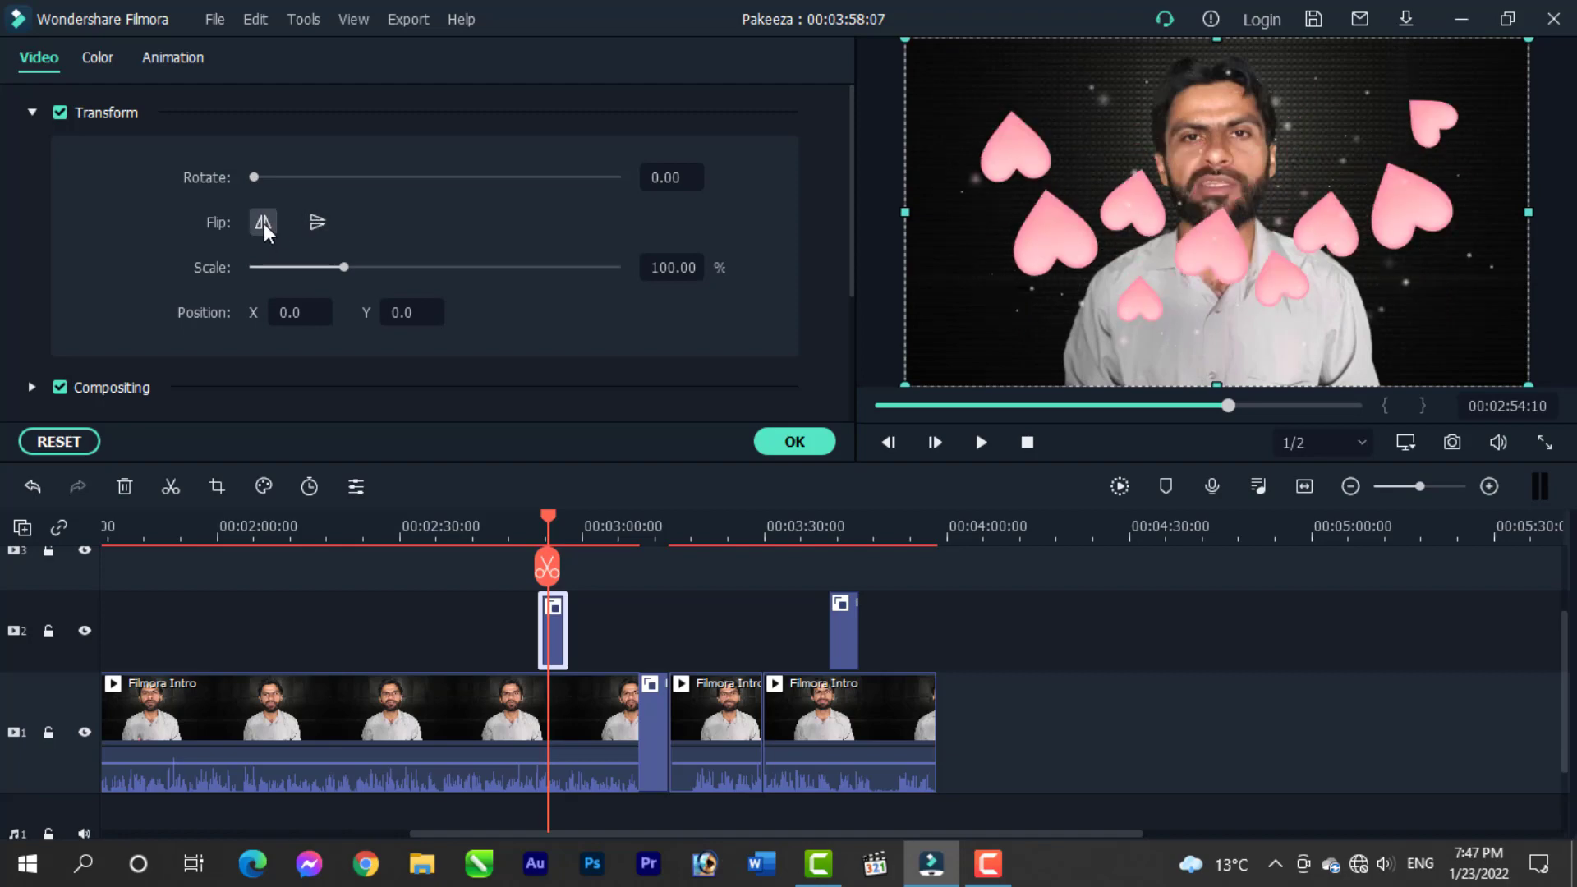
left_click(317, 223)
left_click(306, 223)
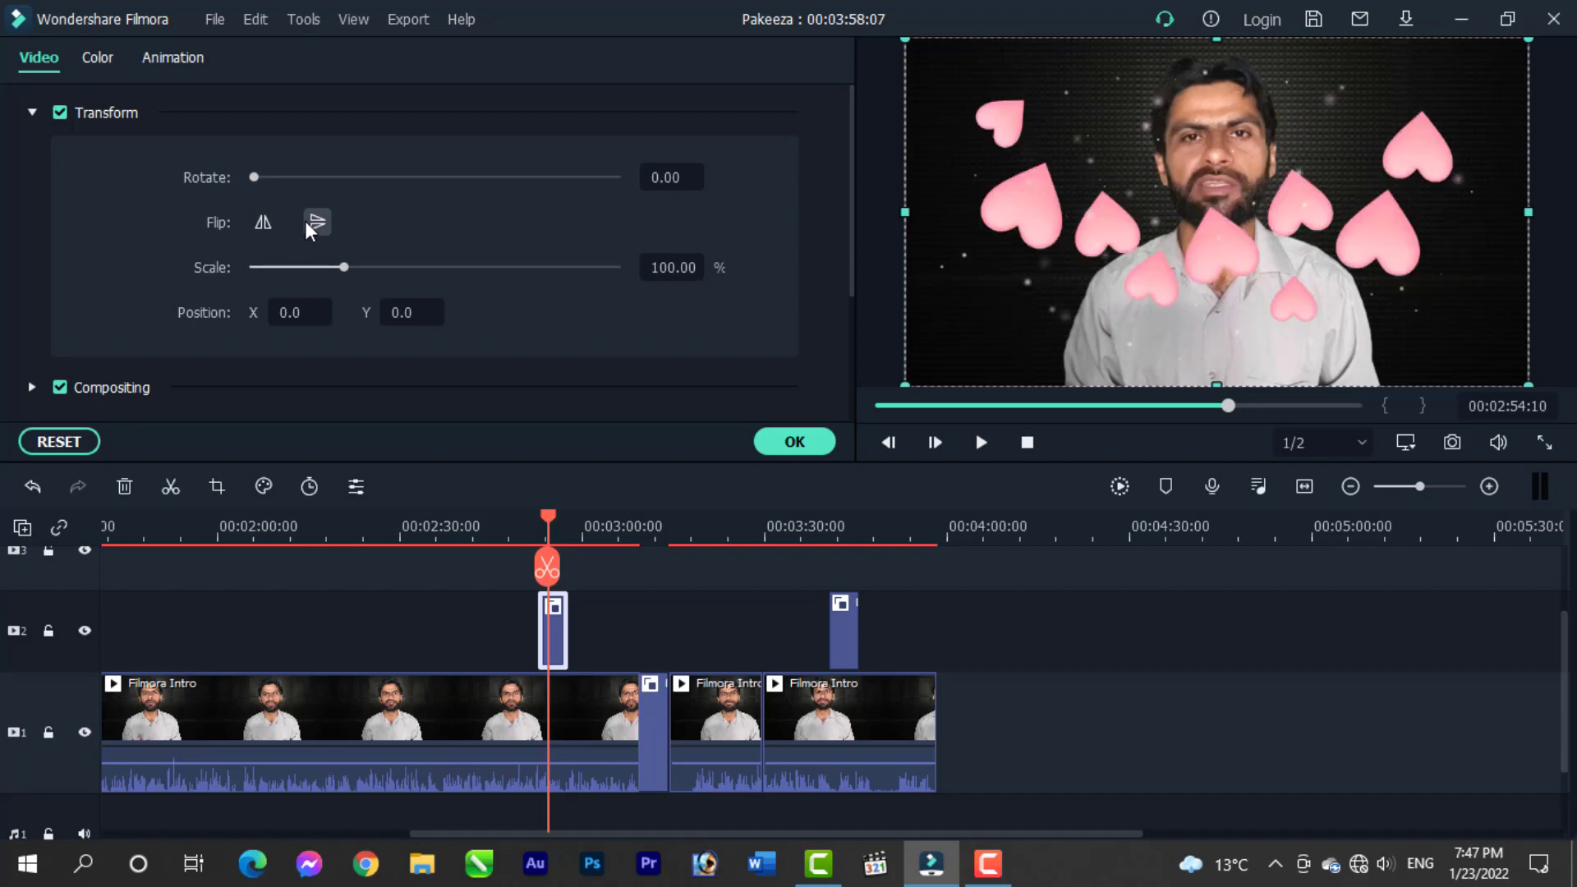
left_click(270, 223)
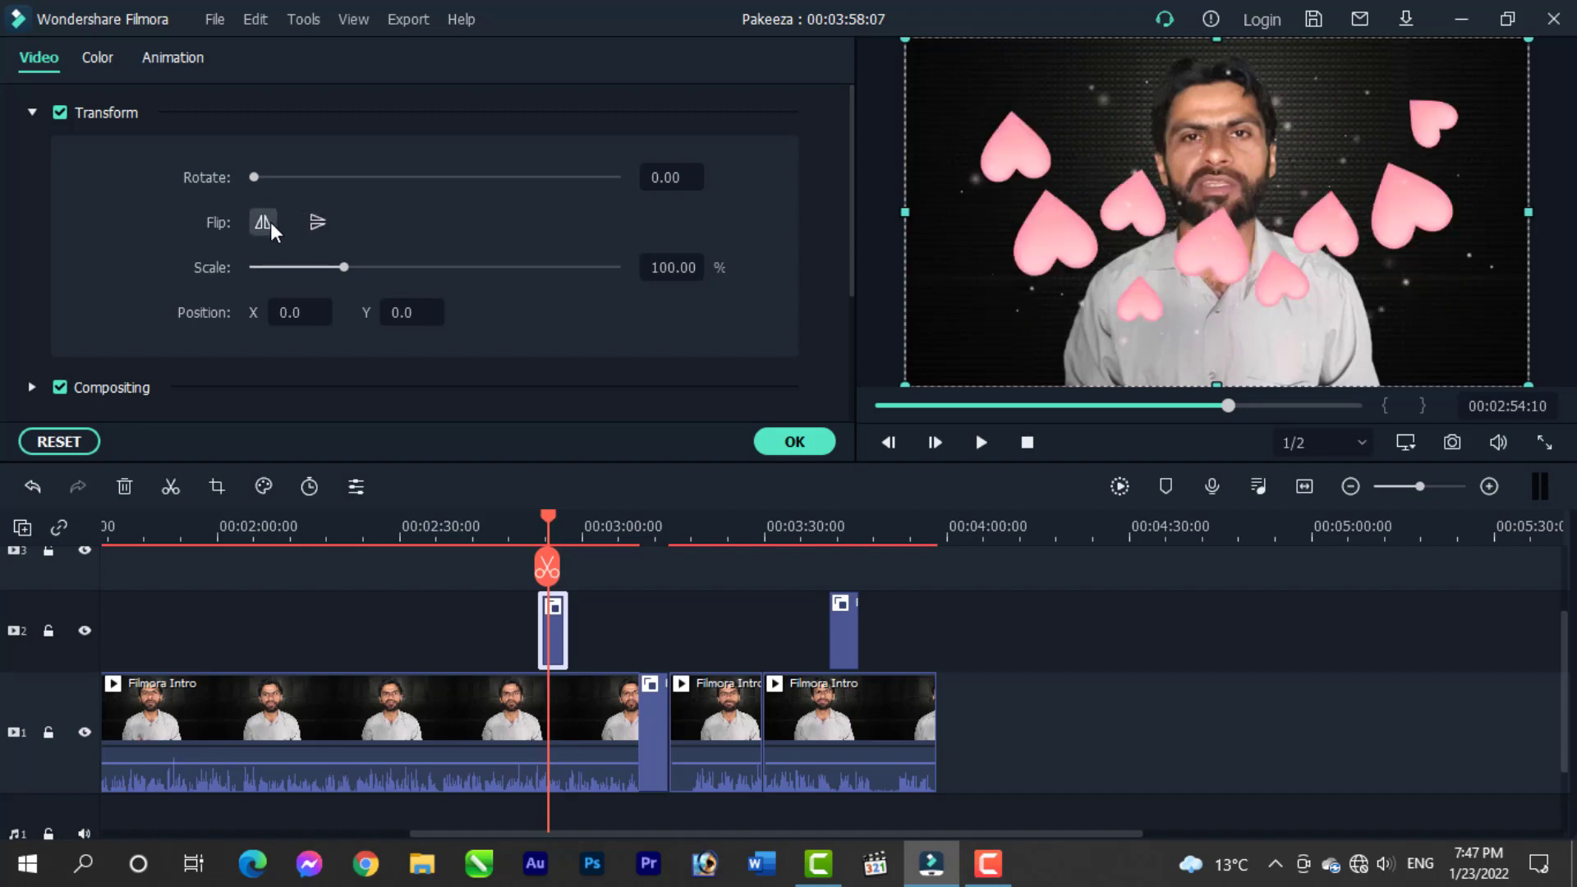
left_click(316, 224)
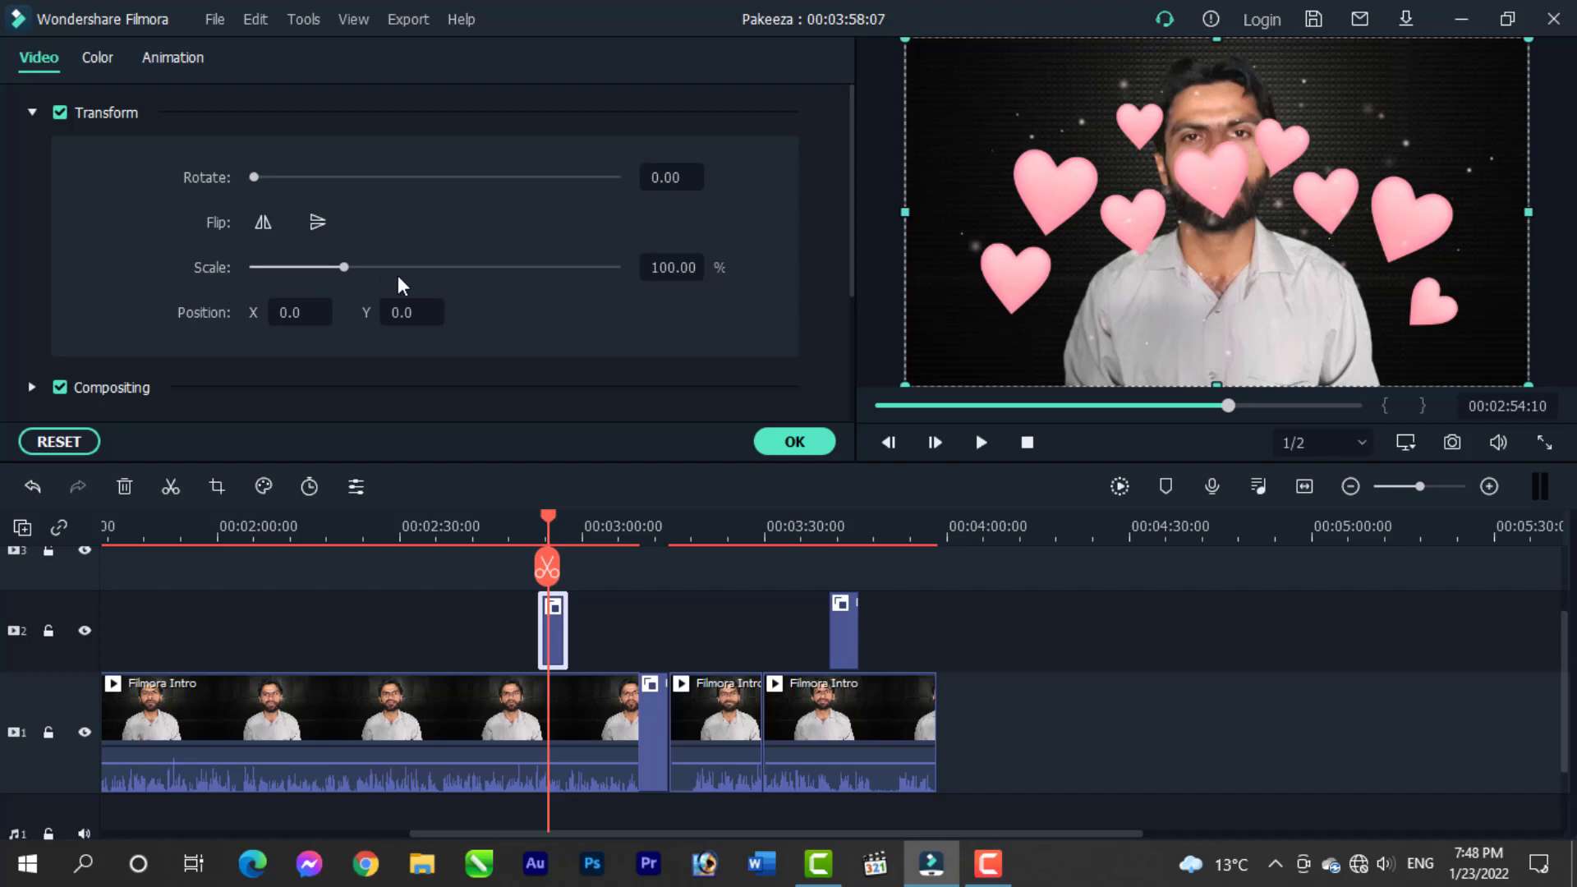
Step: Set the track 2 Hearts element's scale to 104.46% and open its compositing settings
mouse_move(348, 265)
left_mouse_down()
mouse_move(432, 261)
mouse_move(277, 260)
mouse_move(356, 262)
left_mouse_up()
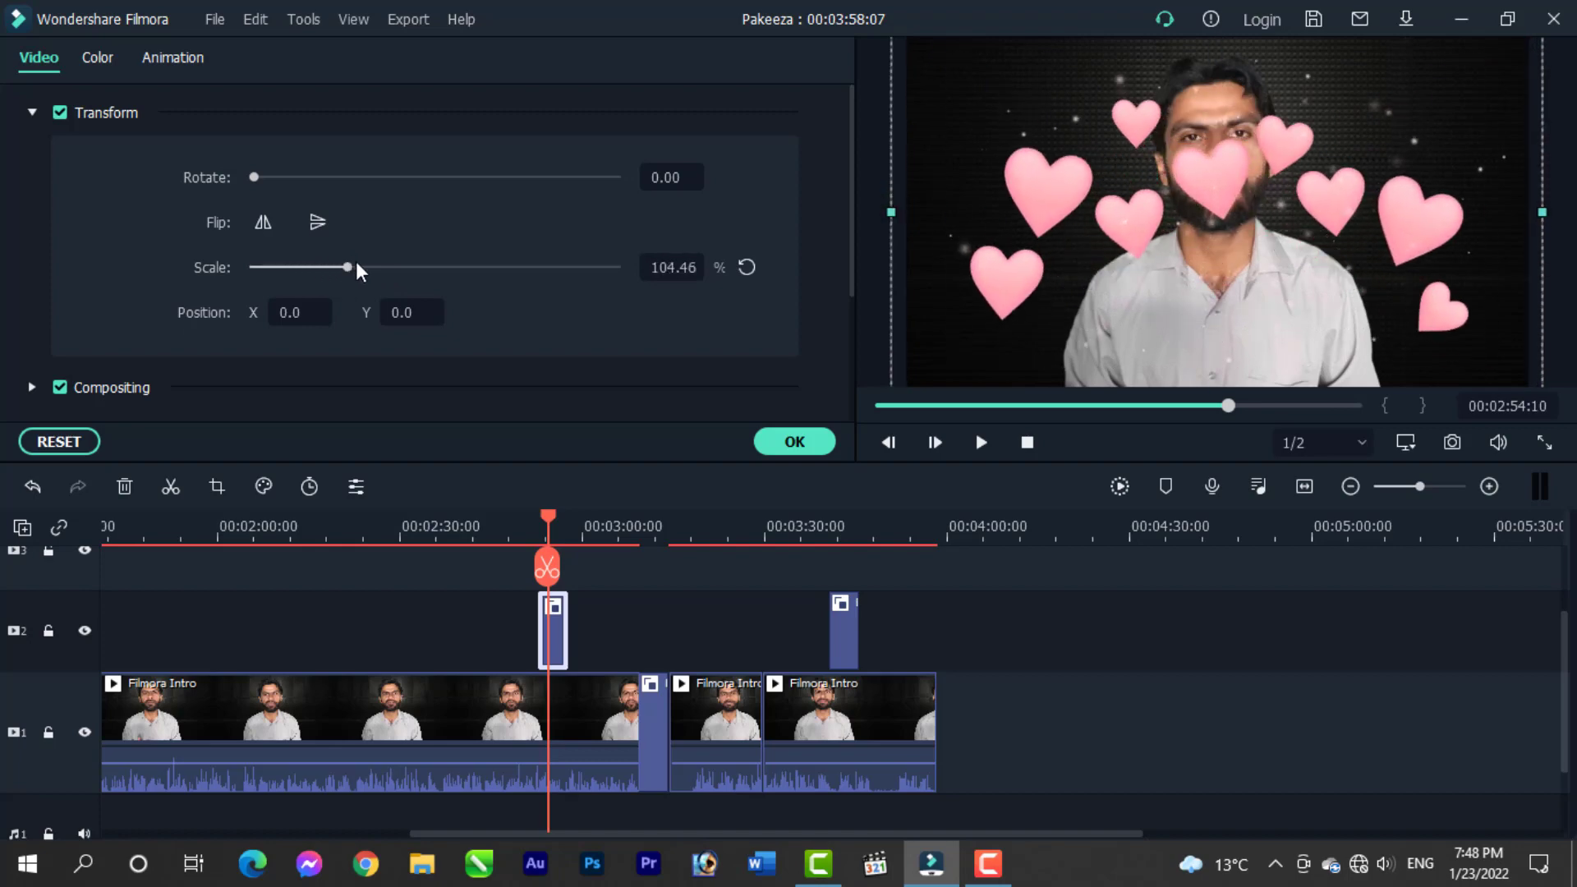
left_click_drag(852, 236, 836, 349)
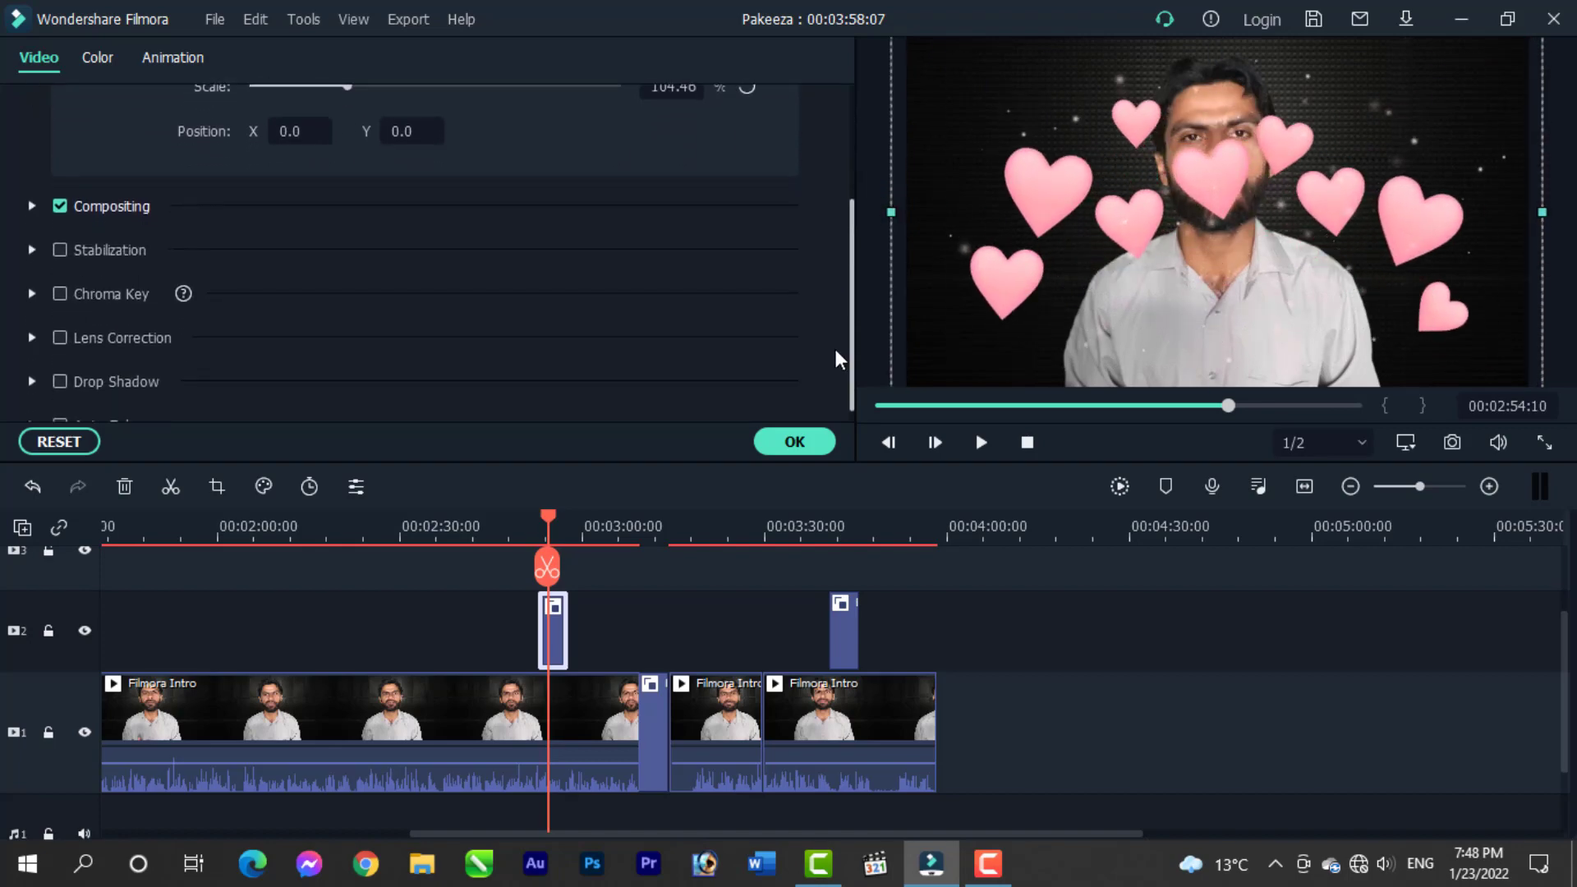
left_click(31, 205)
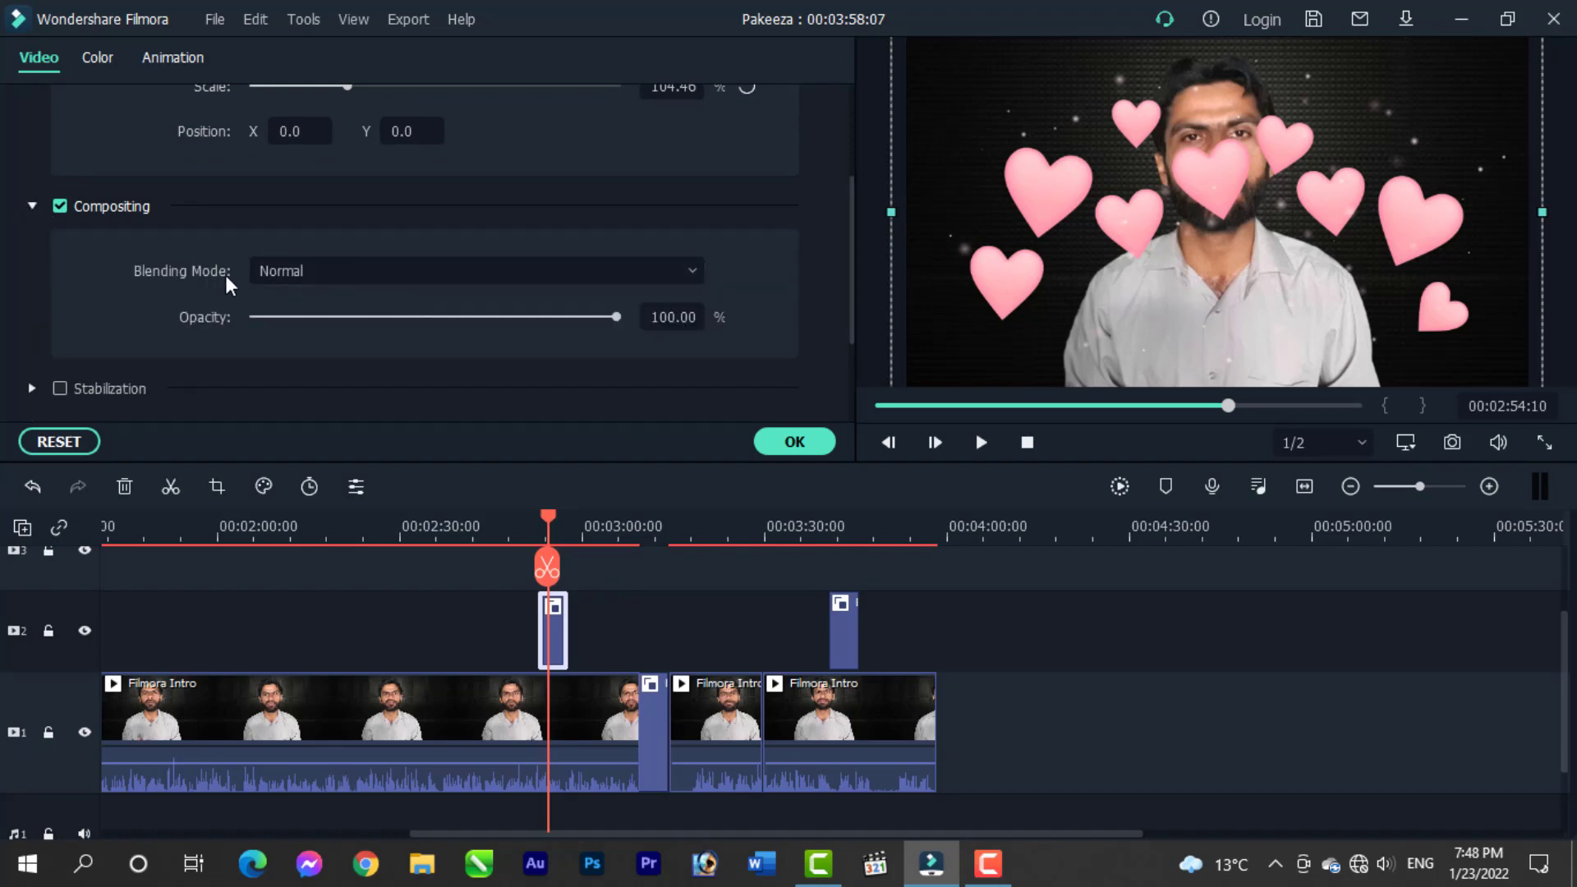
Step: Try the Screen and Color Dodge blending modes on the track 2 Hearts element and check the latter at 00:02:56:12
left_click(323, 271)
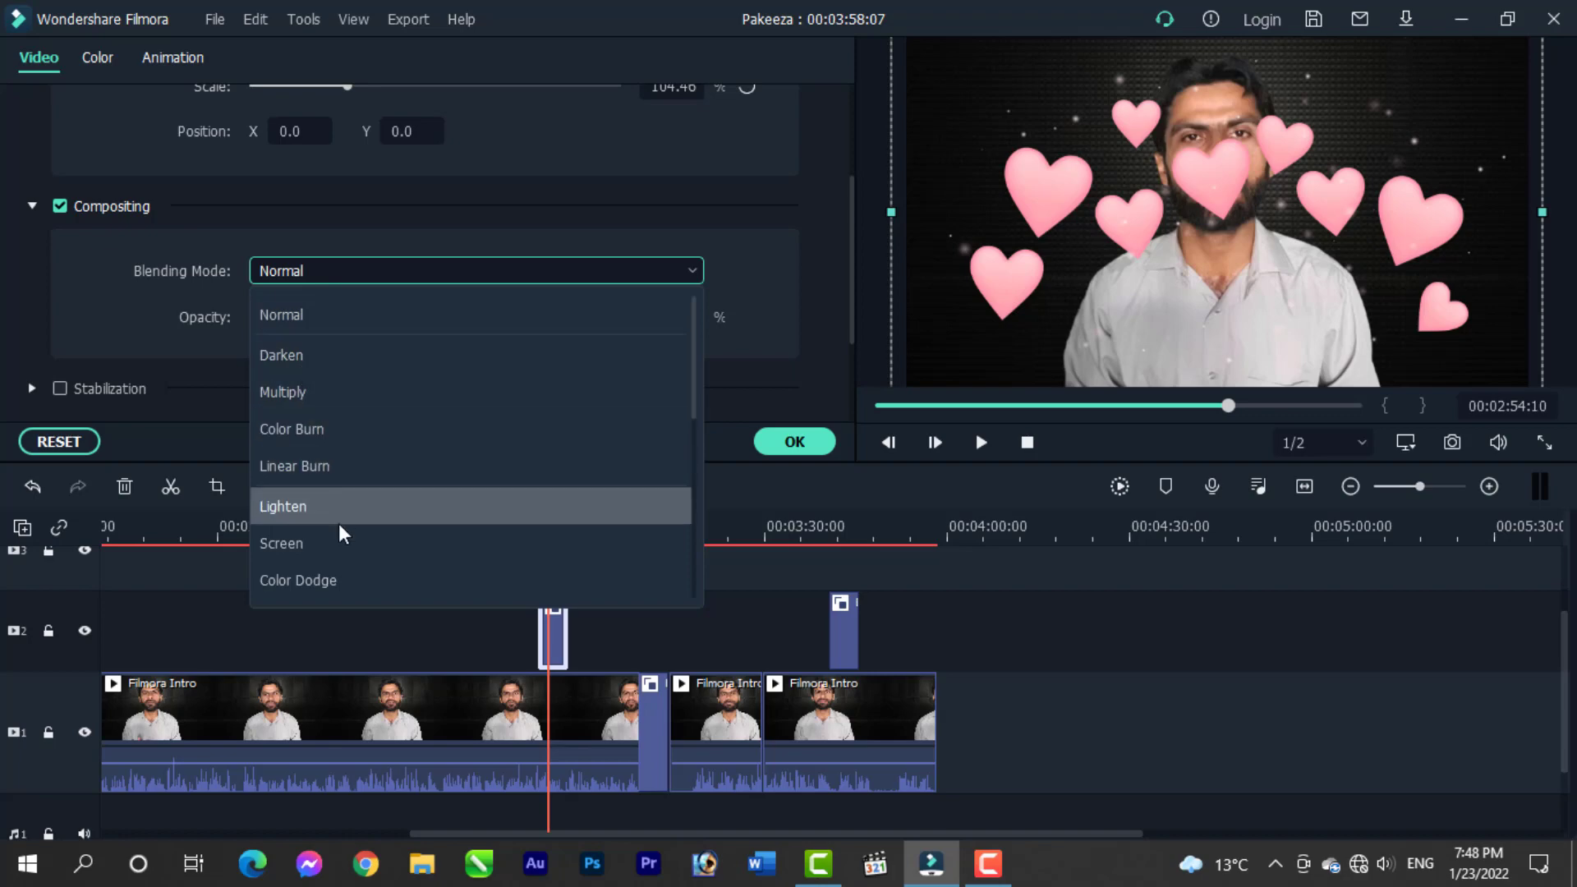
left_click(330, 542)
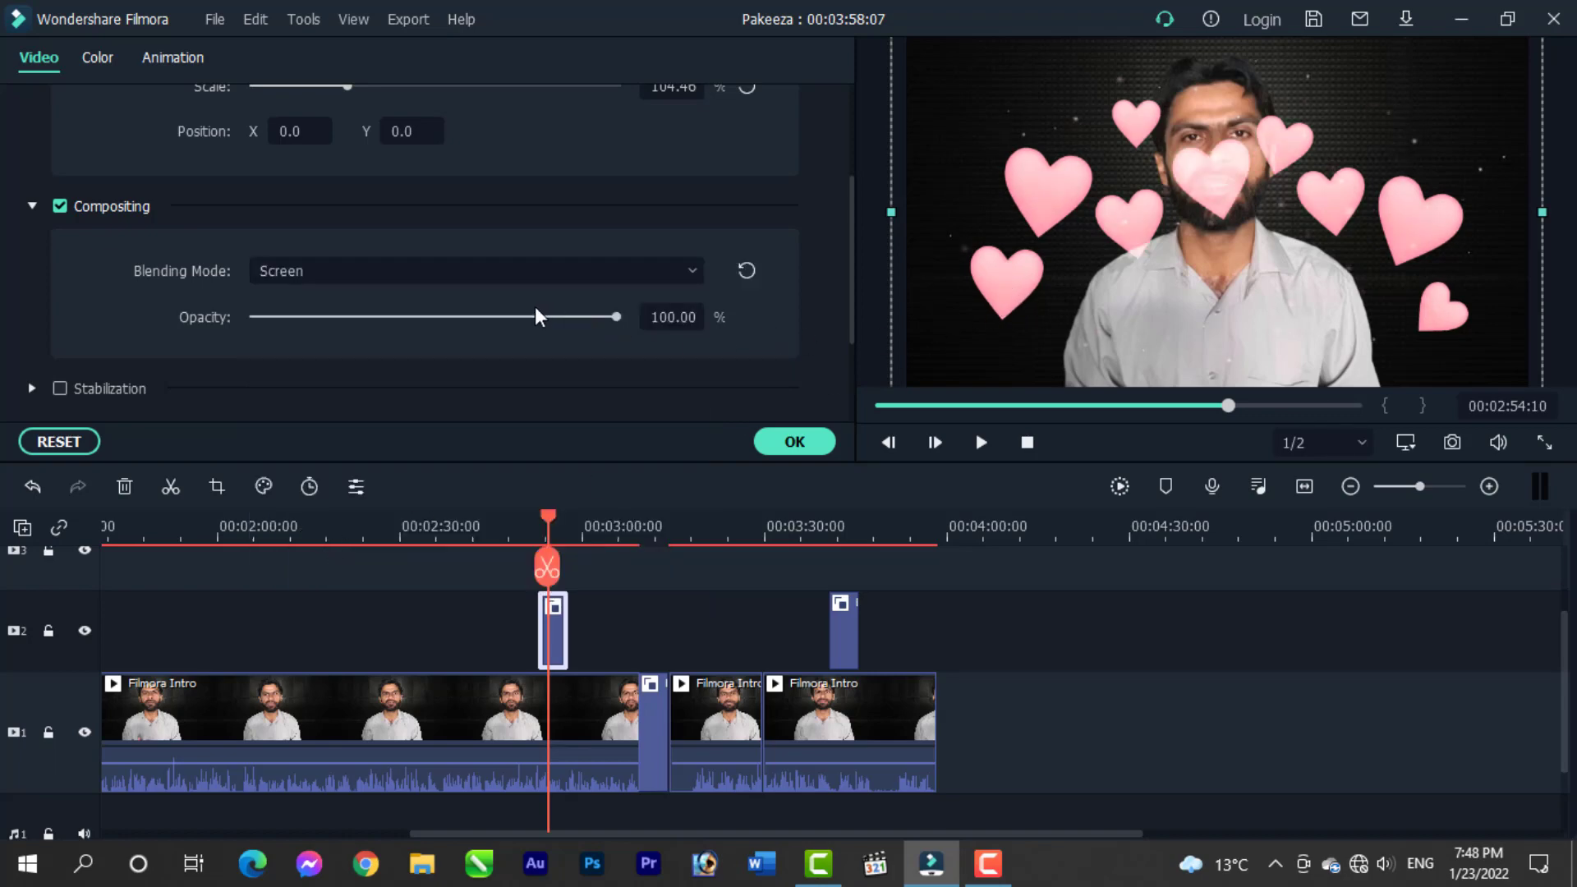
left_click(378, 271)
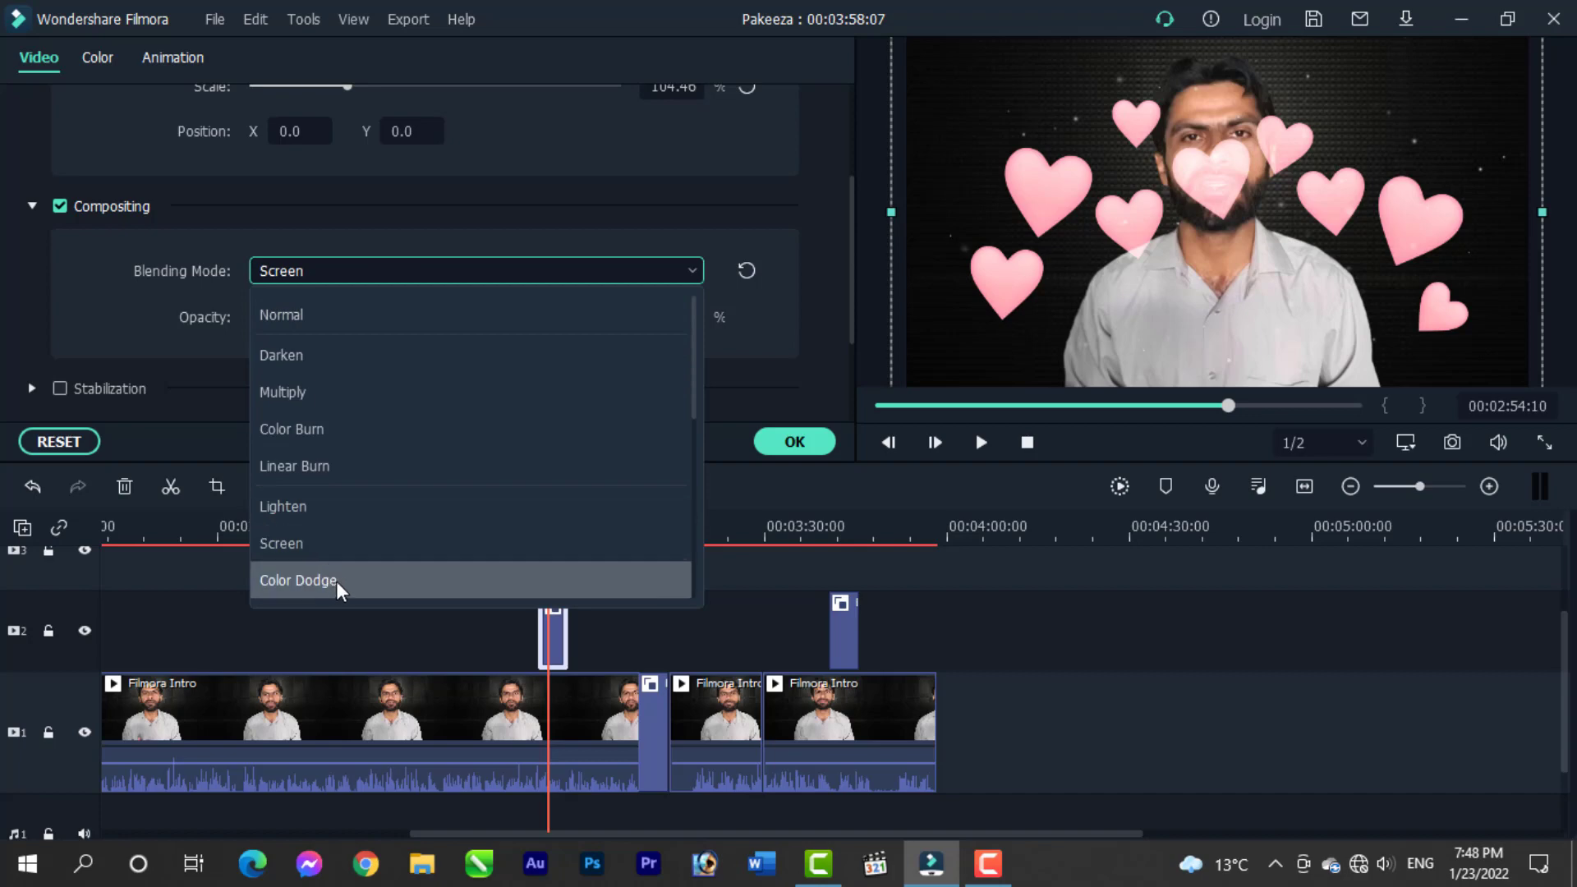
left_click(336, 580)
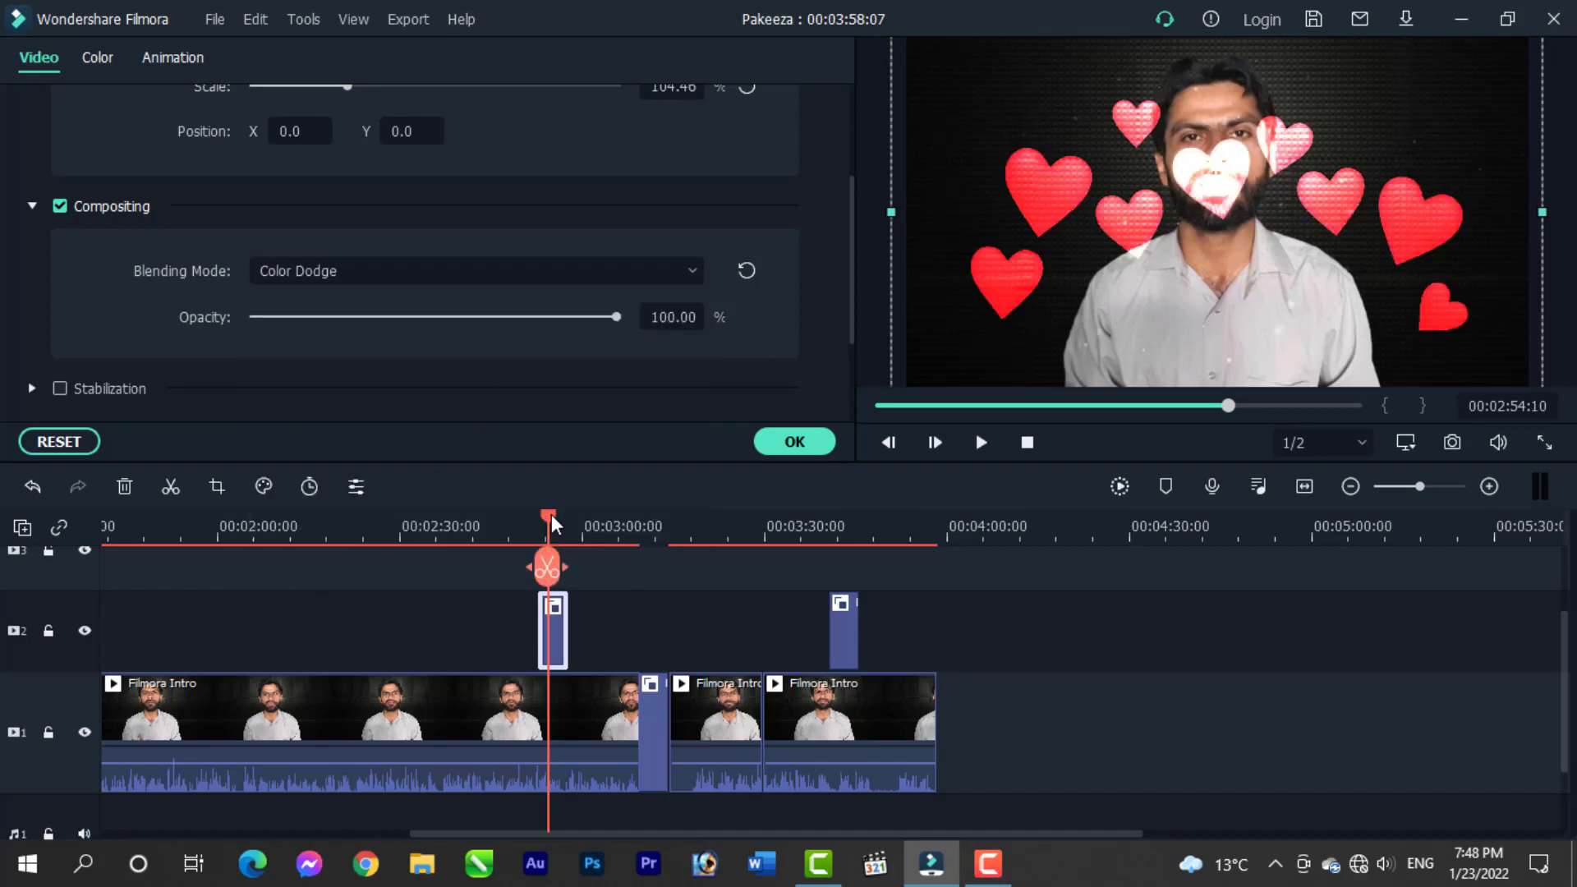
mouse_move(550, 511)
left_mouse_down()
mouse_move(532, 514)
mouse_move(583, 514)
mouse_move(561, 520)
left_mouse_up()
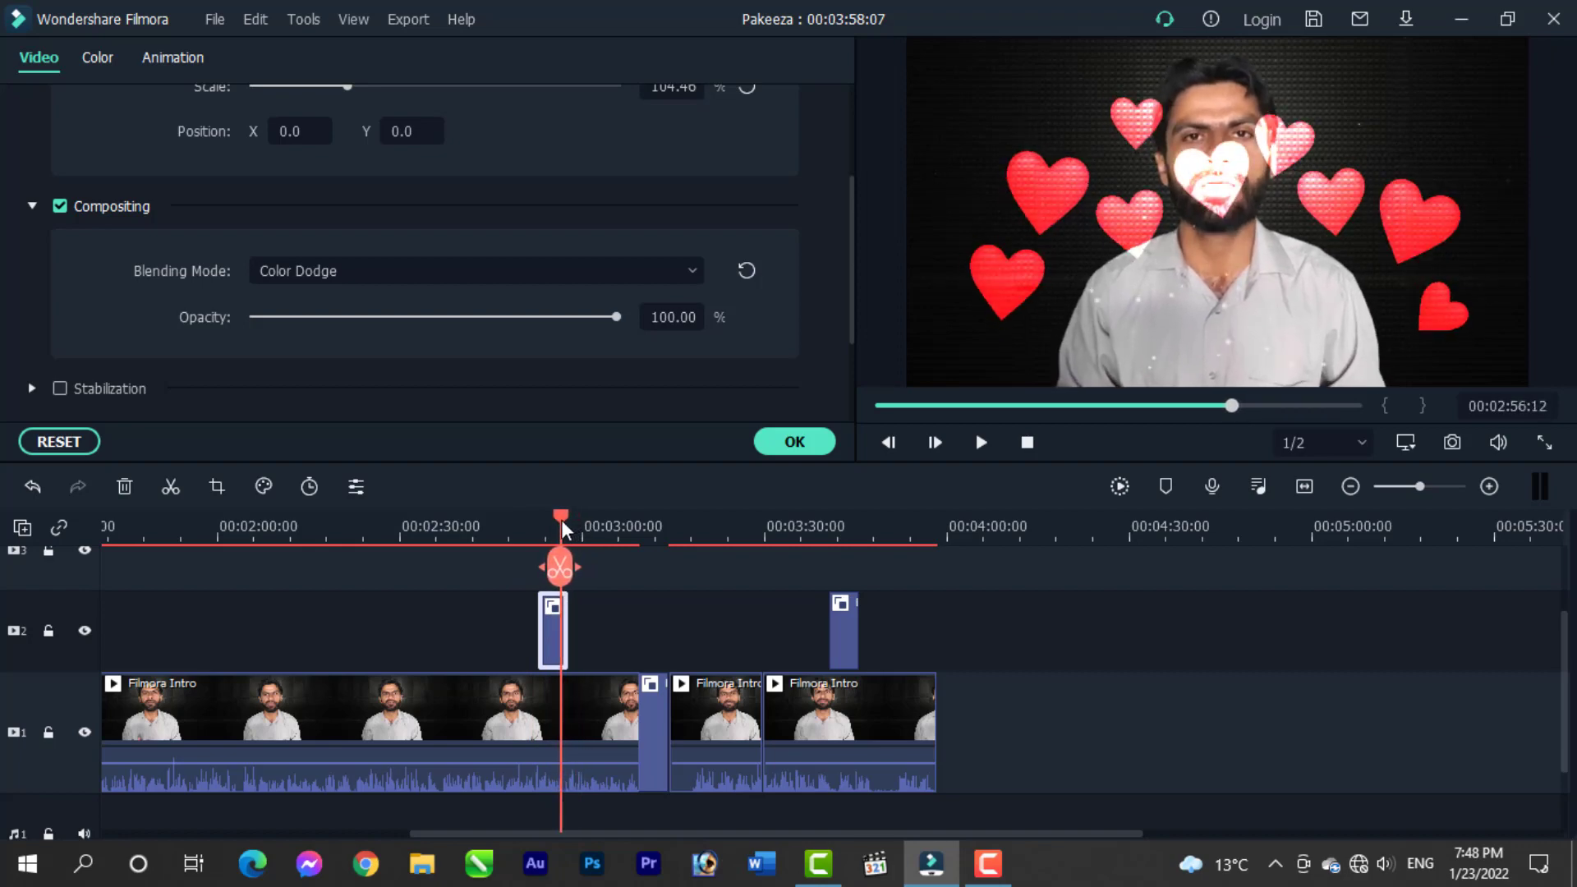
Step: Compare Linear Burn with Color Dodge on the Hearts element, and try an opacity of 36.94% before restoring 100%
left_click(408, 285)
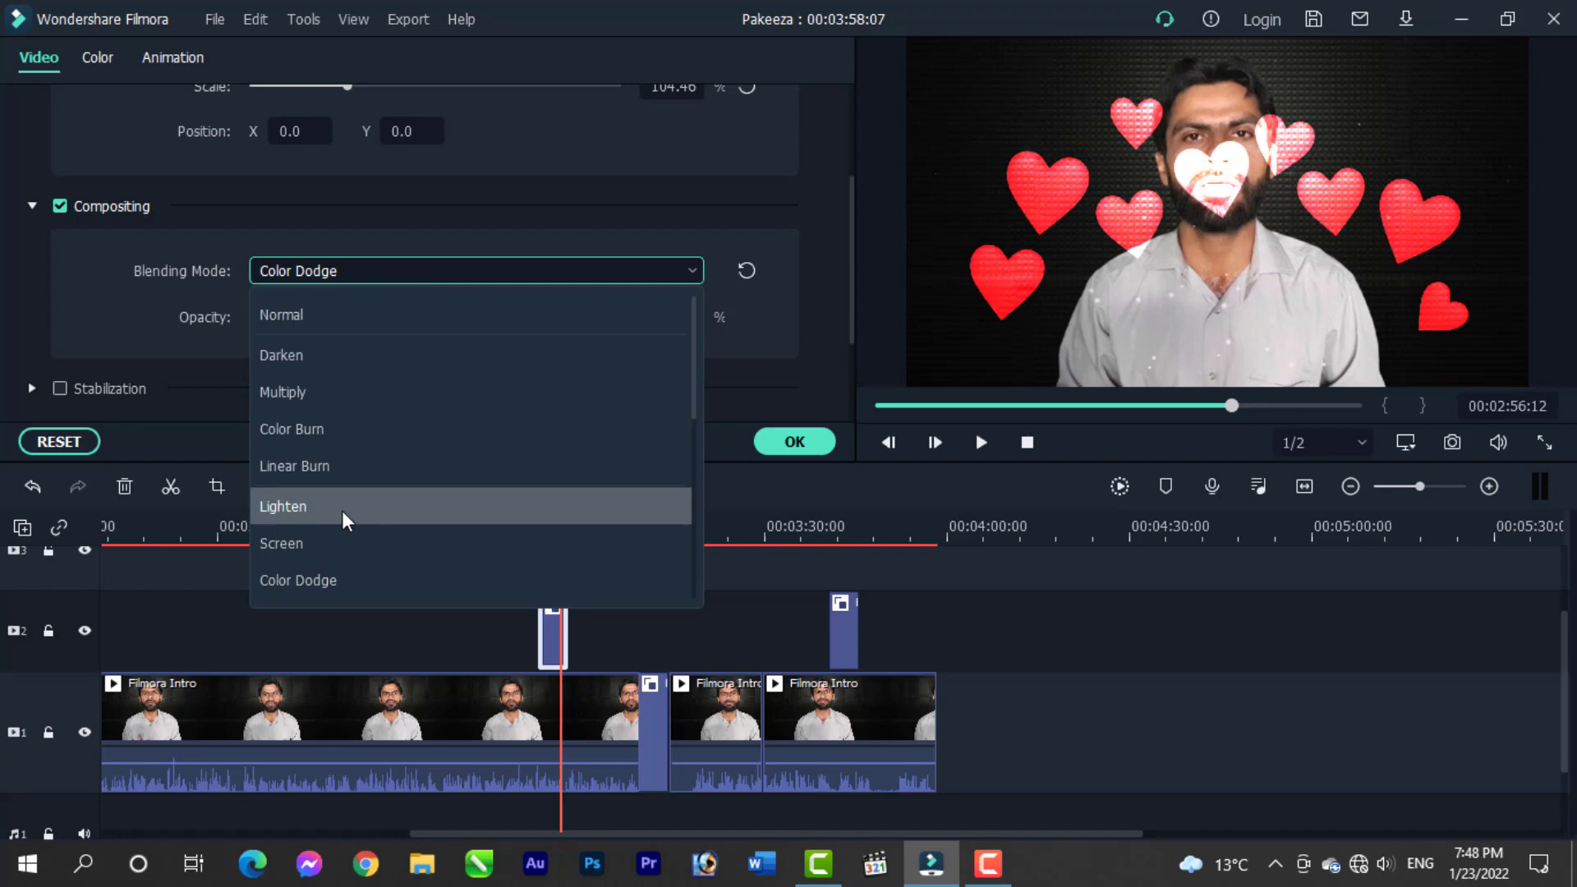
left_click(332, 466)
left_click(448, 274)
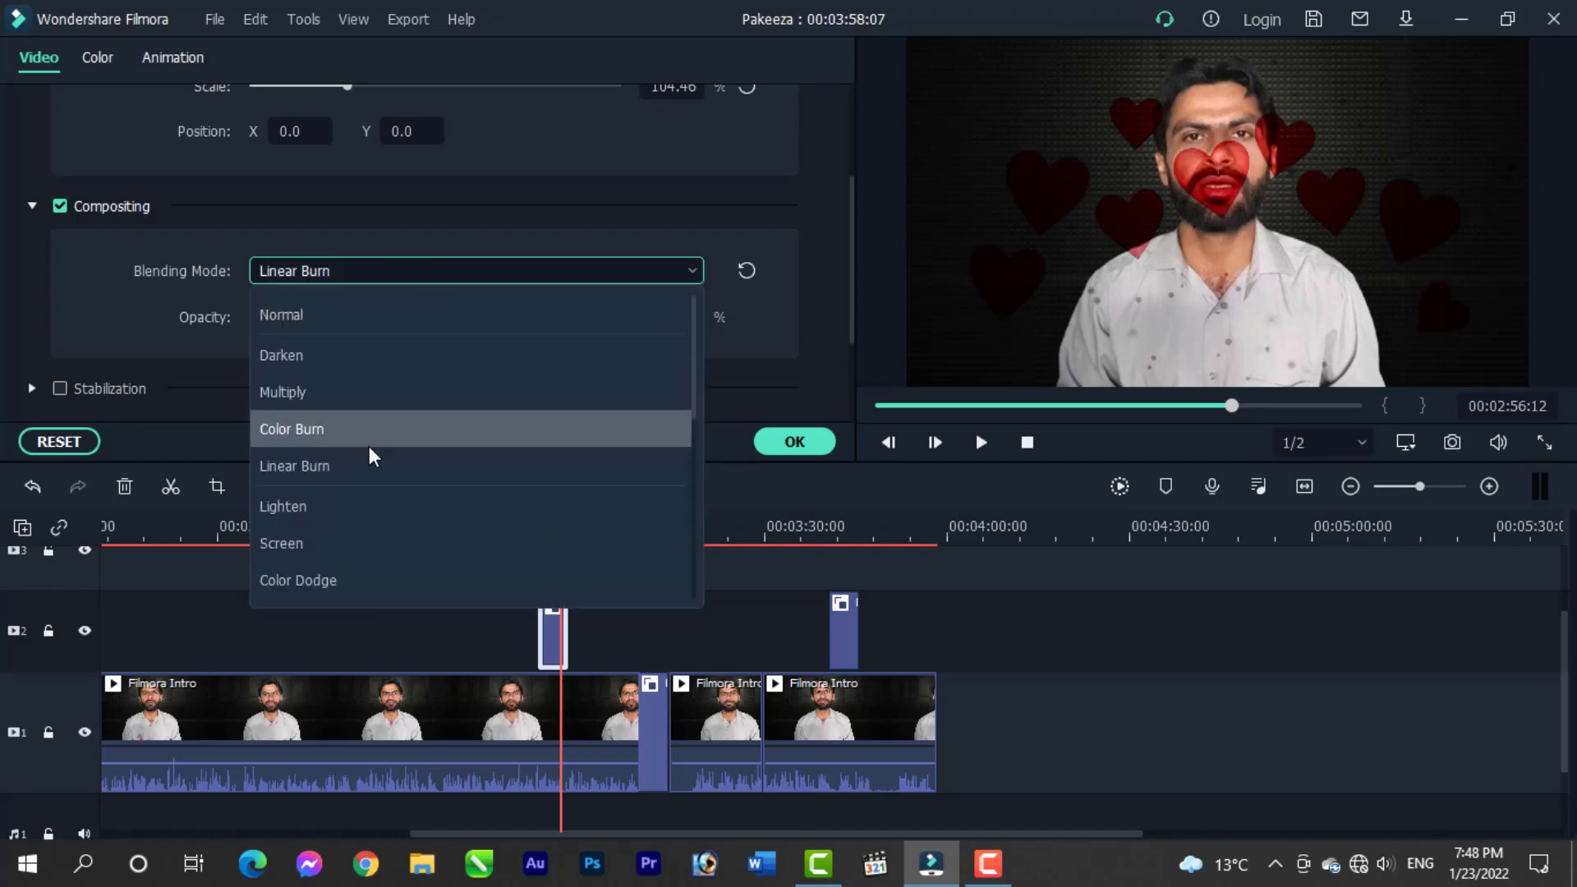
left_click(334, 579)
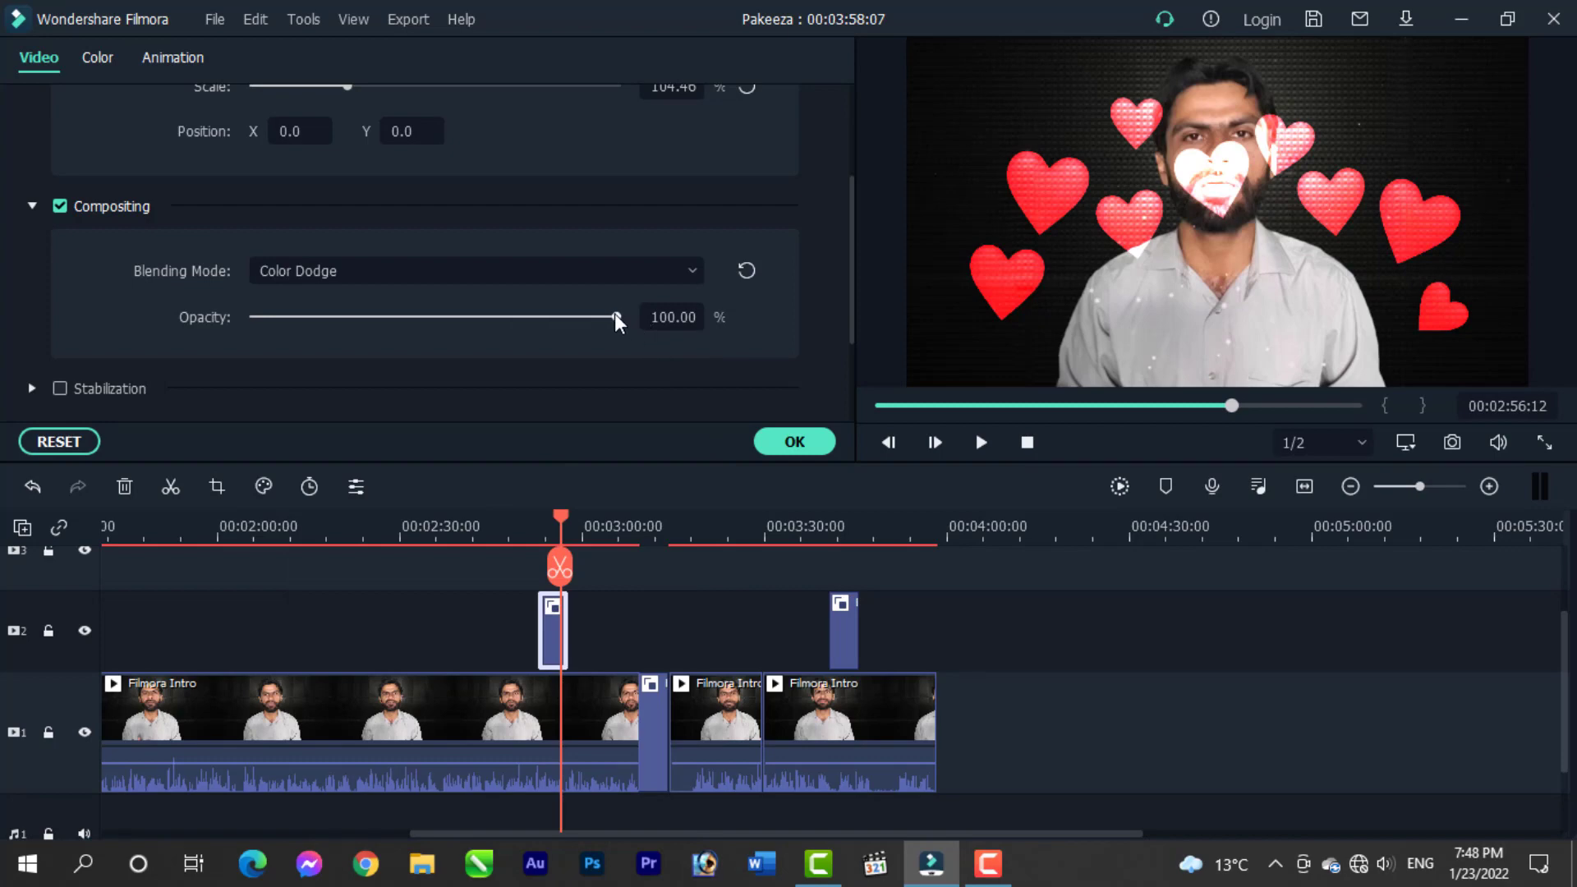
left_click_drag(614, 314, 388, 319)
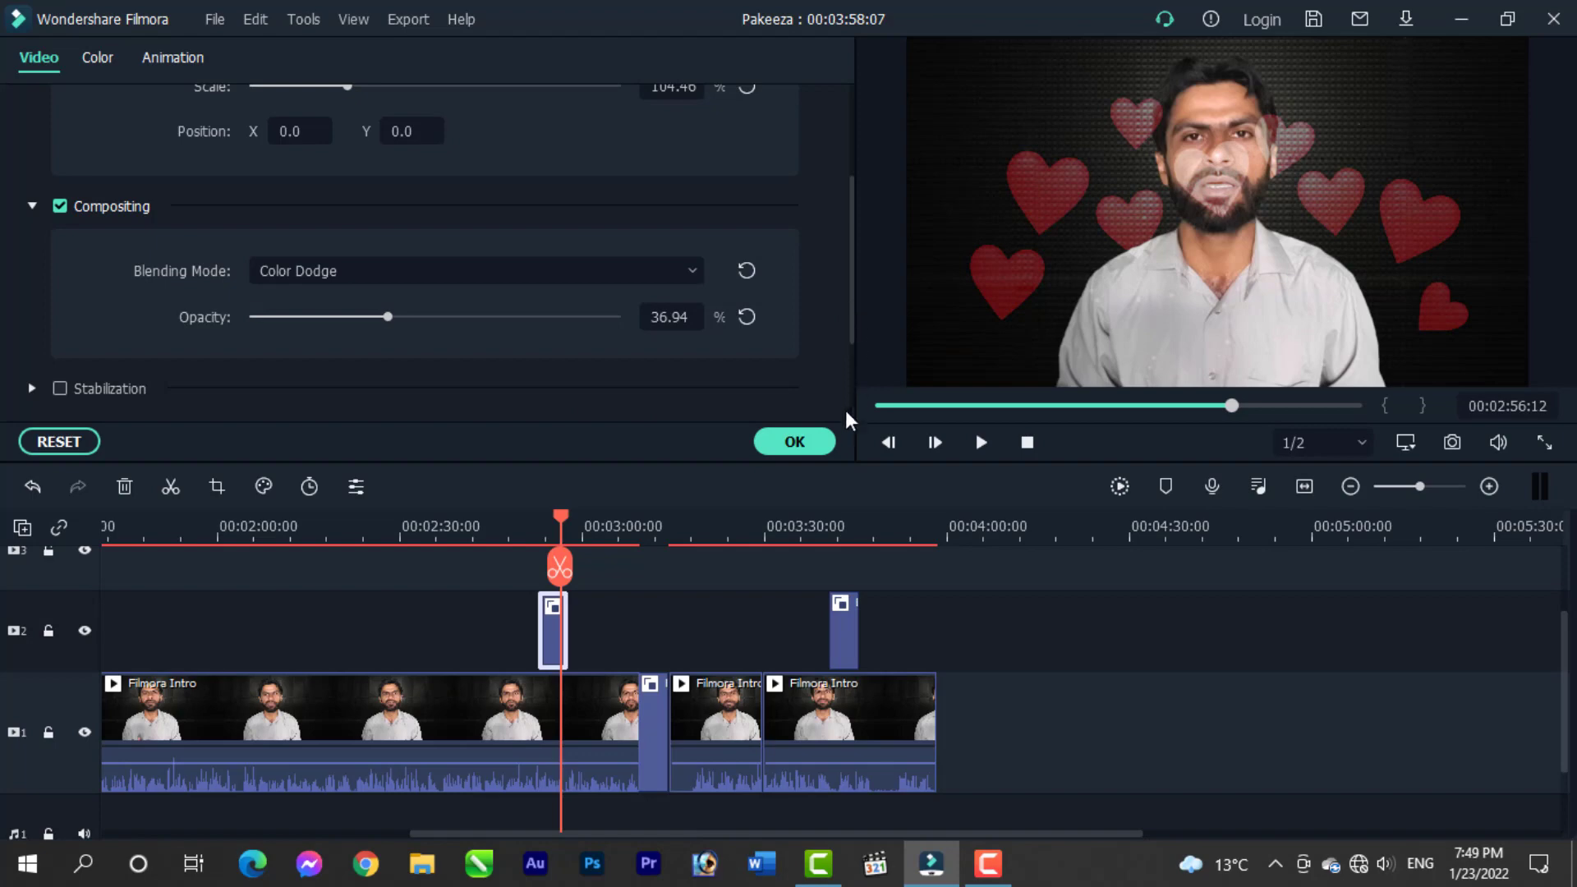
left_click_drag(391, 320, 718, 324)
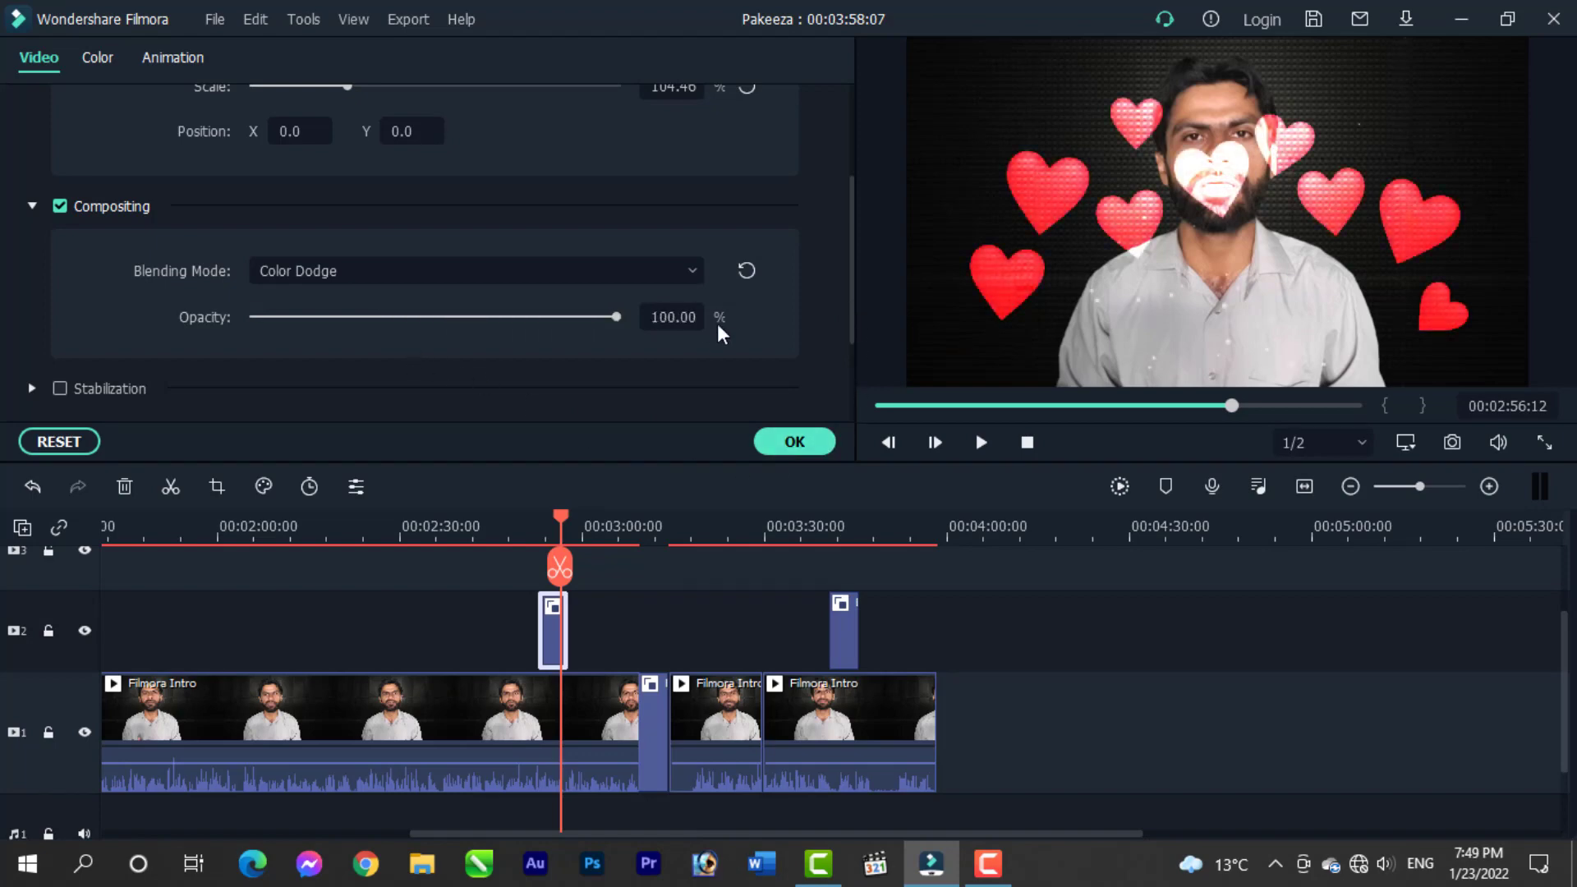
Step: Try the Multiply blending mode, then apply Pin Light to the track 2 Hearts element and preview it at 00:02:55:13
left_click(454, 262)
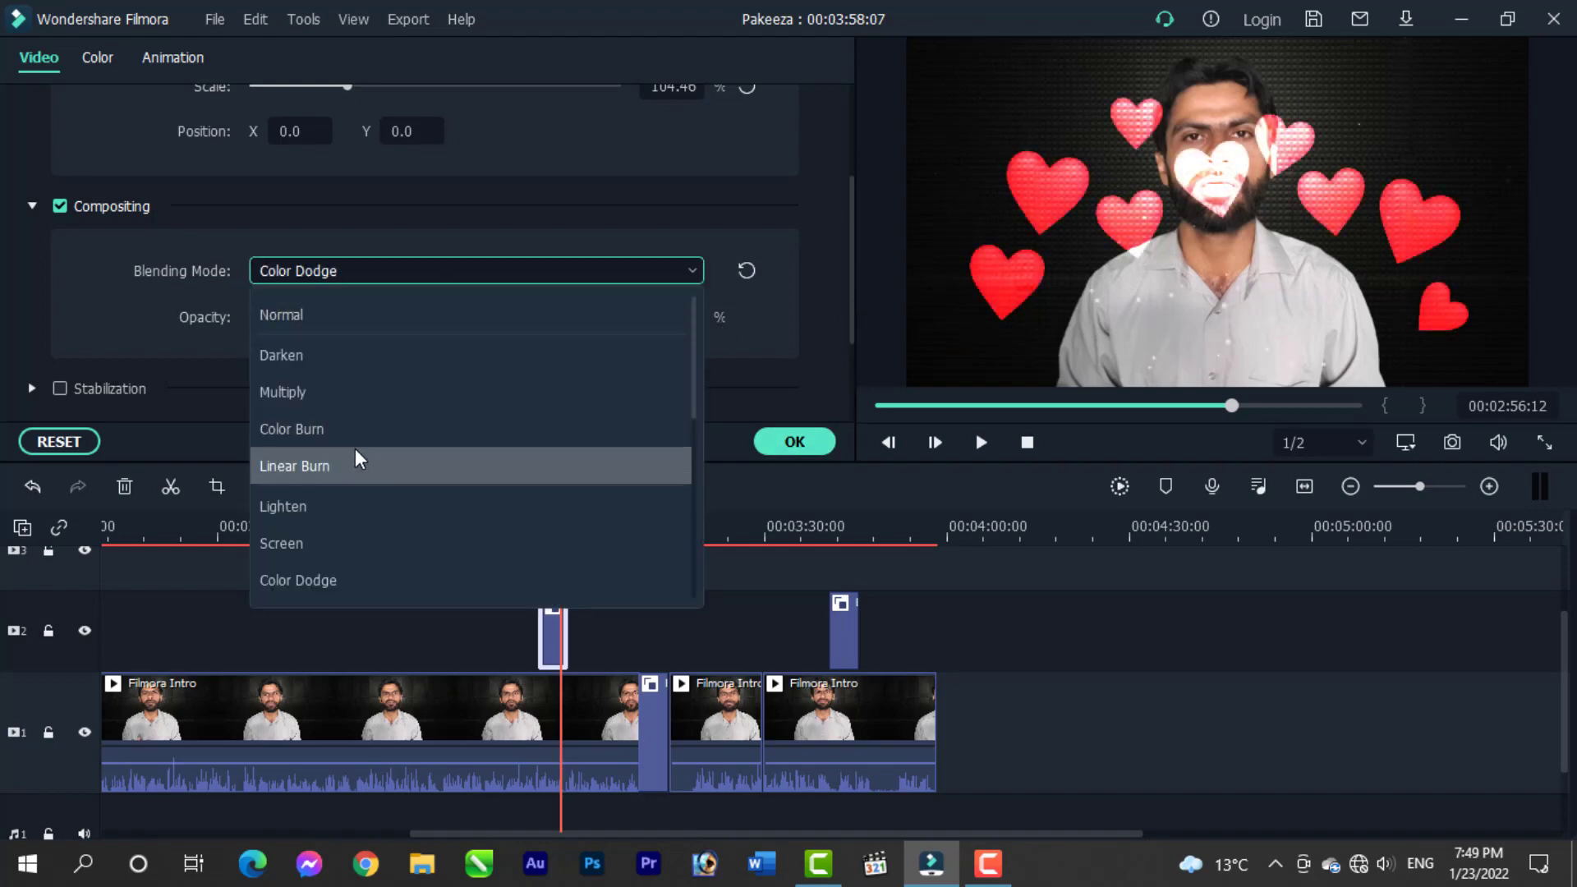
left_click(327, 402)
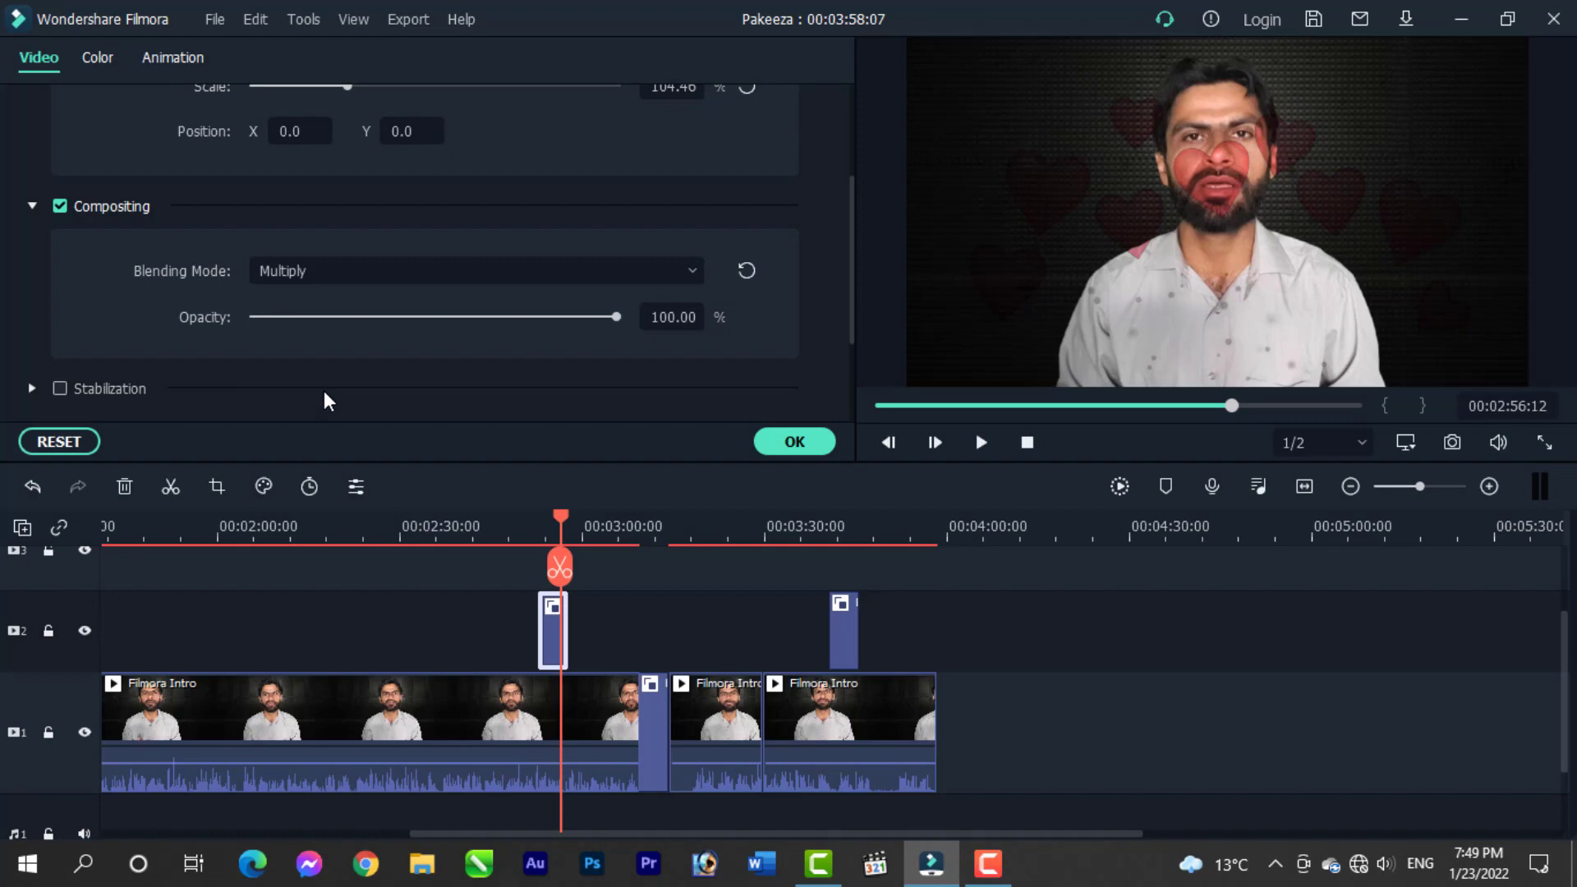
left_click(521, 270)
scroll(419, 517, "down", 5)
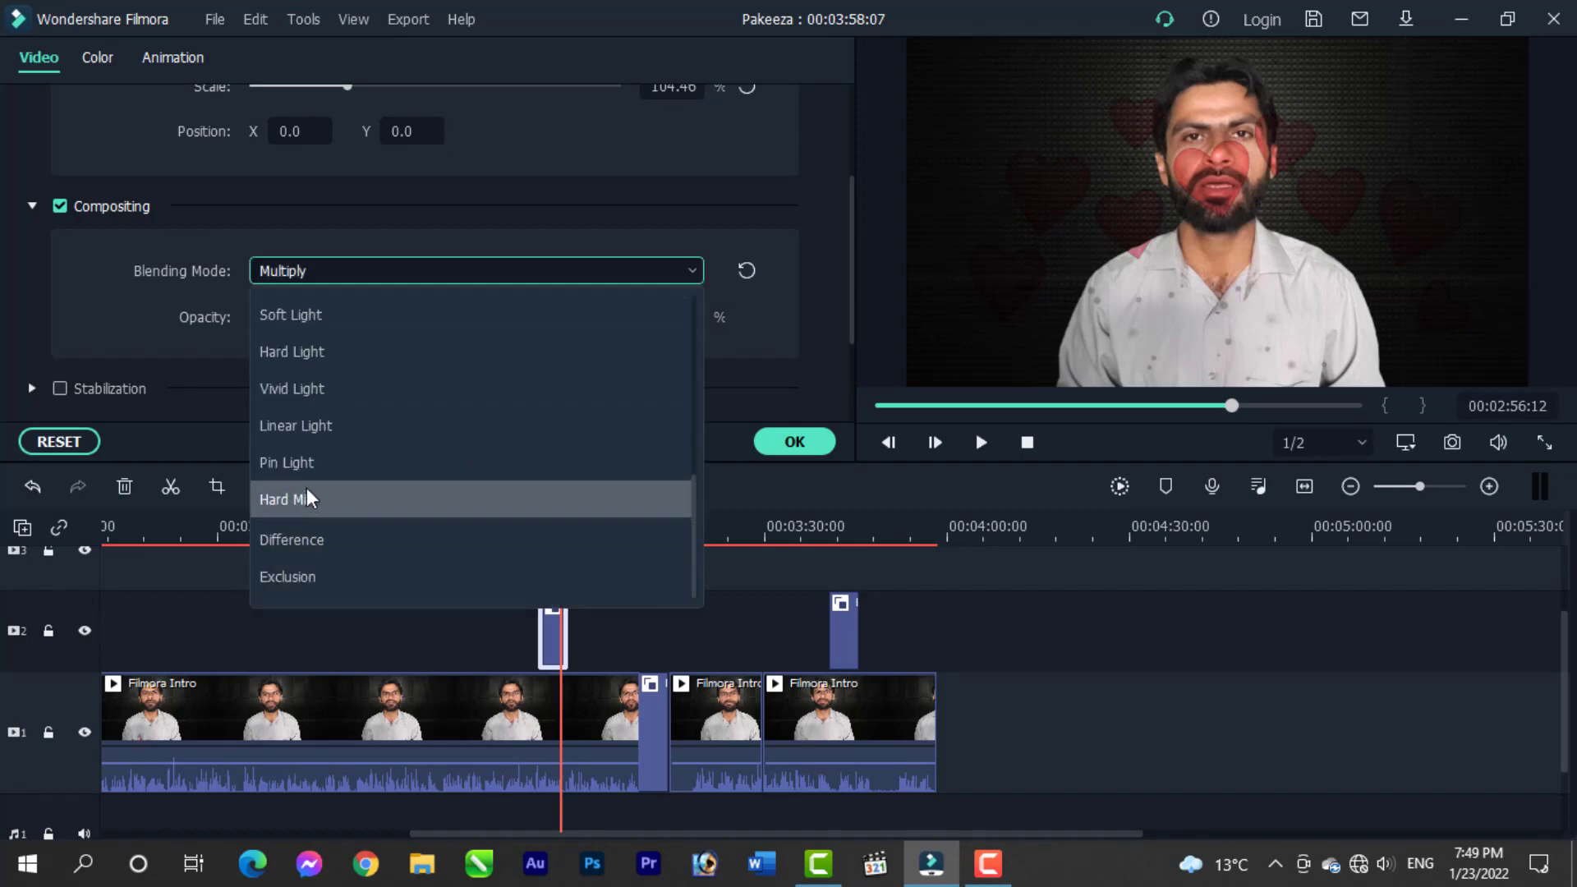
left_click(310, 461)
key("Return")
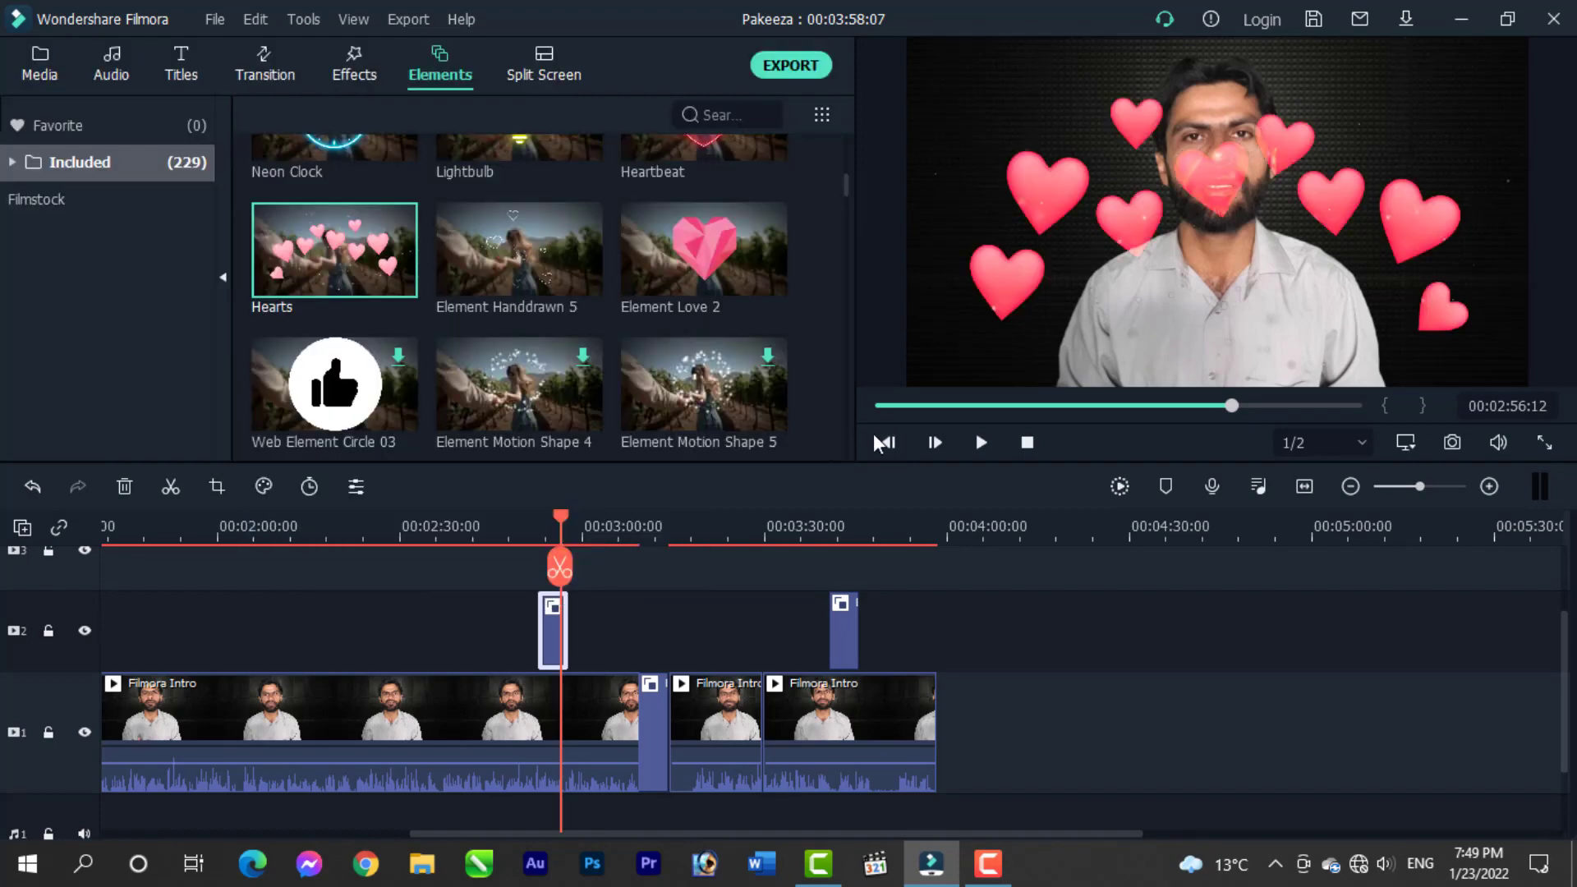
mouse_move(563, 518)
left_mouse_down()
mouse_move(498, 514)
mouse_move(566, 518)
left_mouse_up()
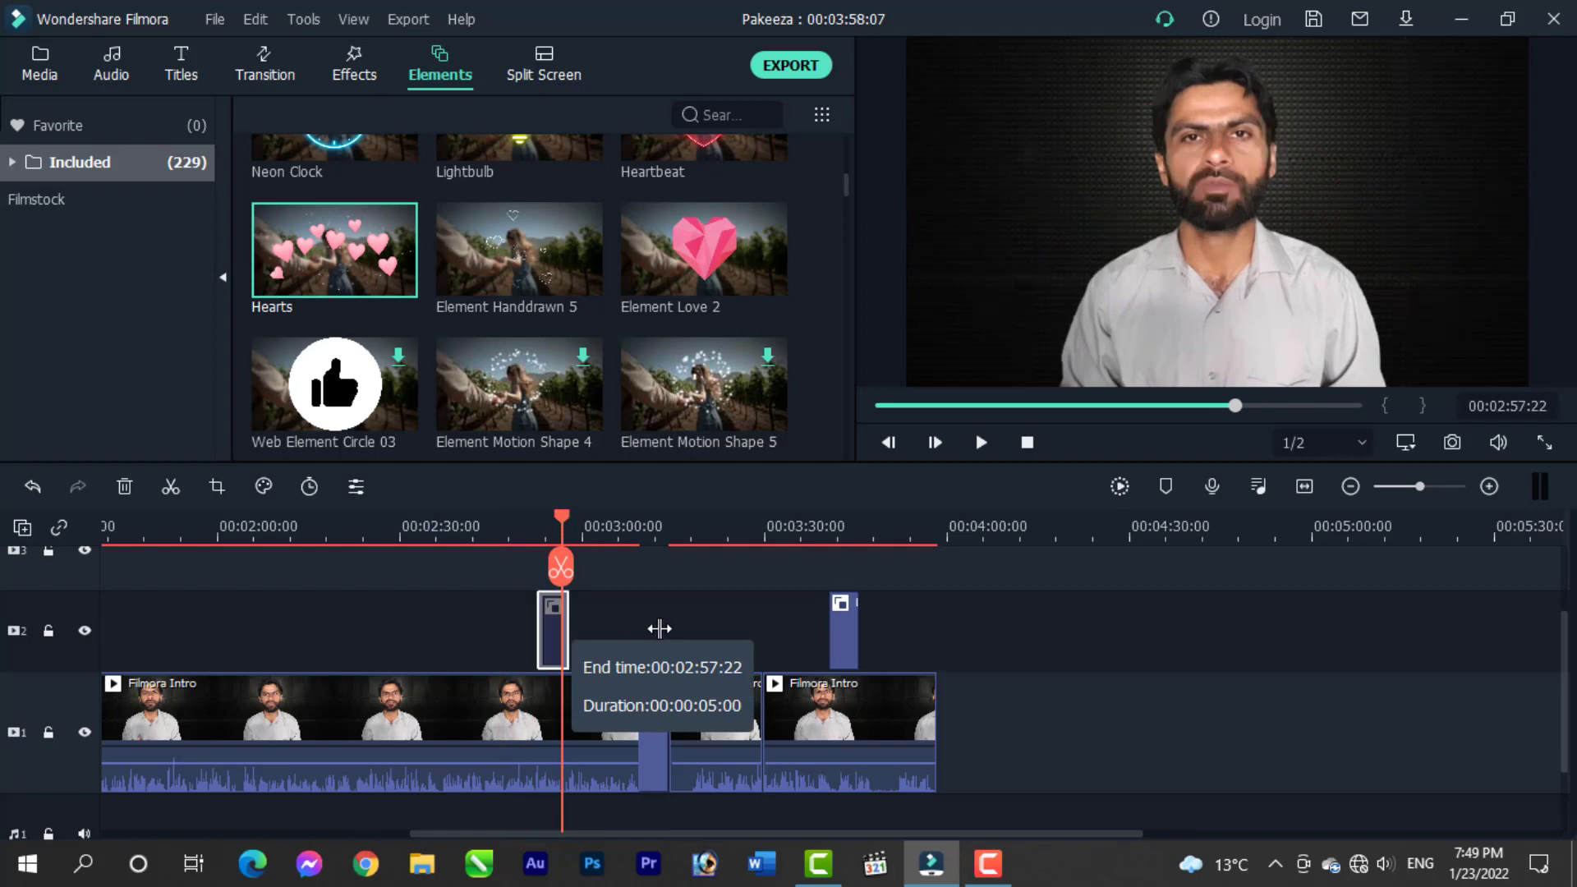
left_click_drag(562, 517, 553, 632)
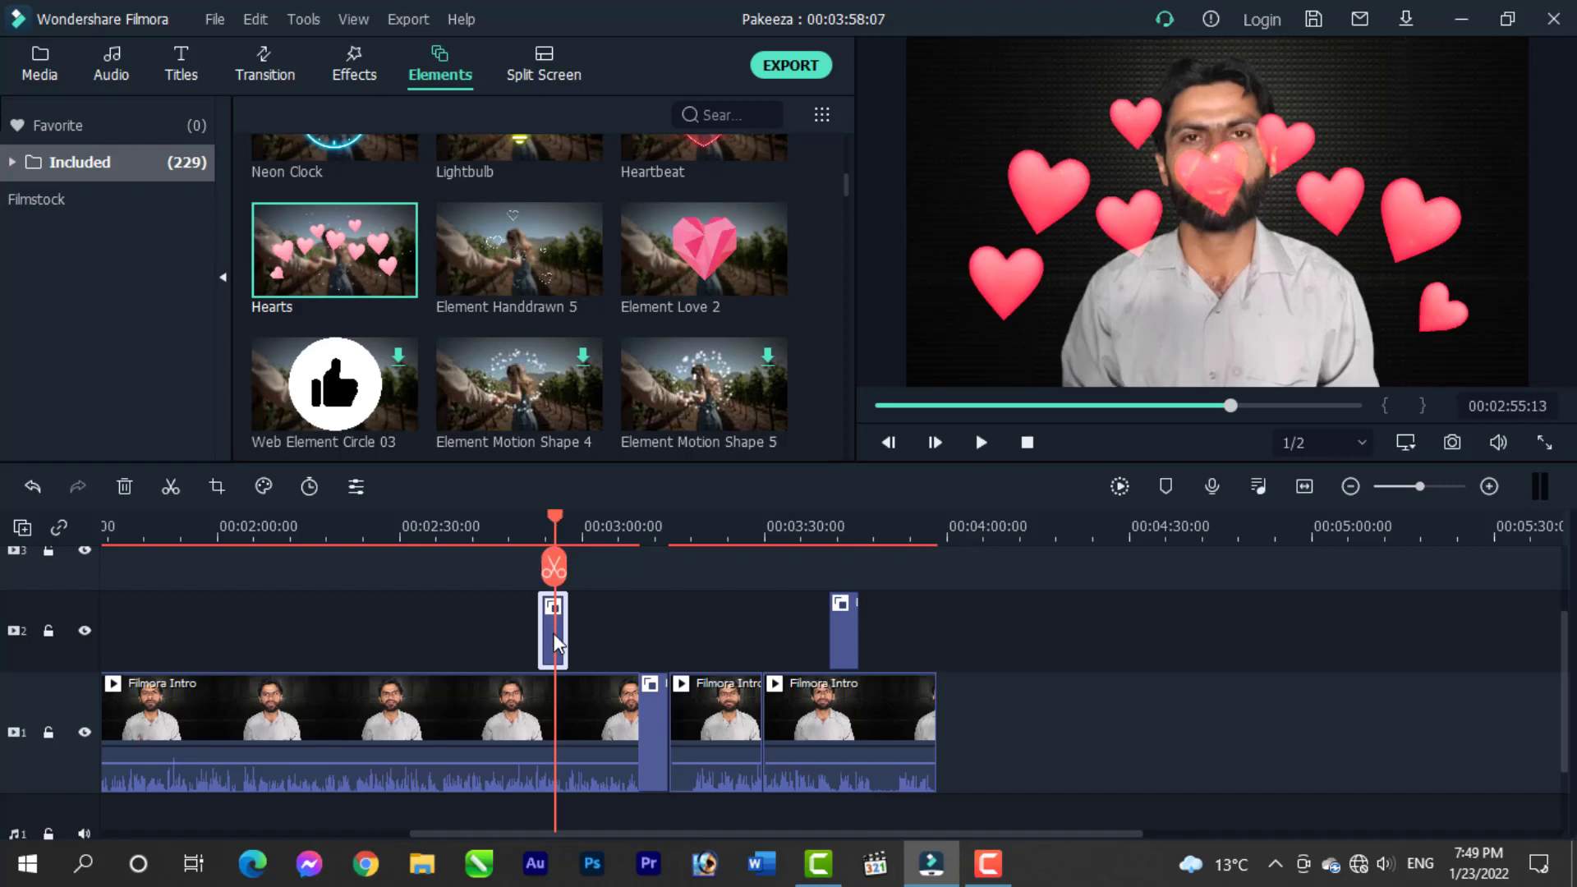
Step: Slow the track 2 Hearts element to 0.51x speed for a duration of 00:00:09:20, leaving Ripple Edit on
right_click(556, 641)
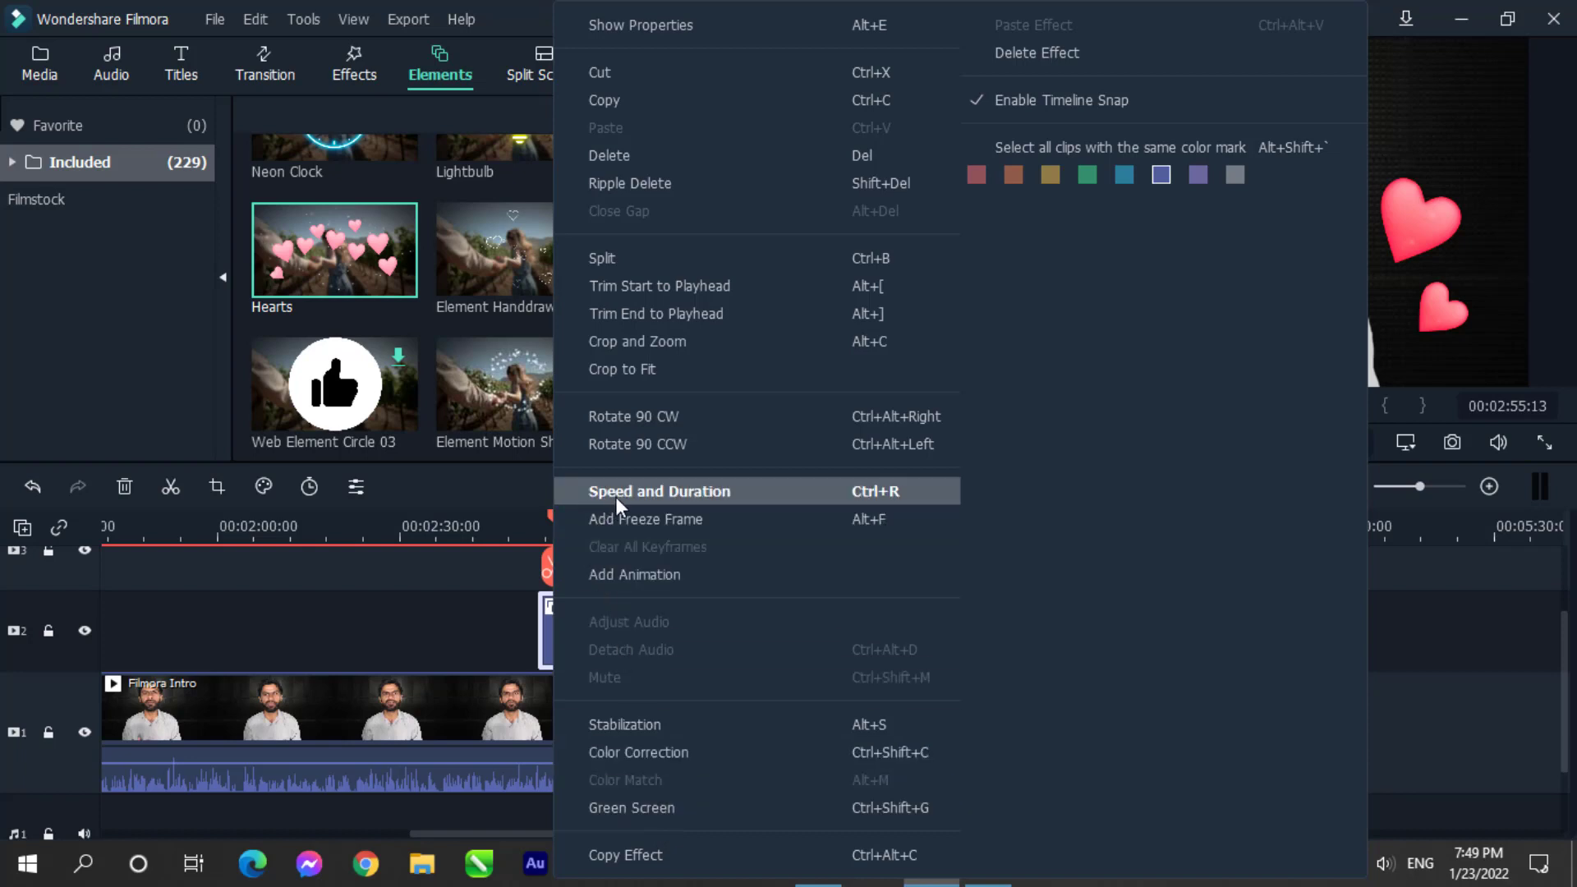
left_click(674, 489)
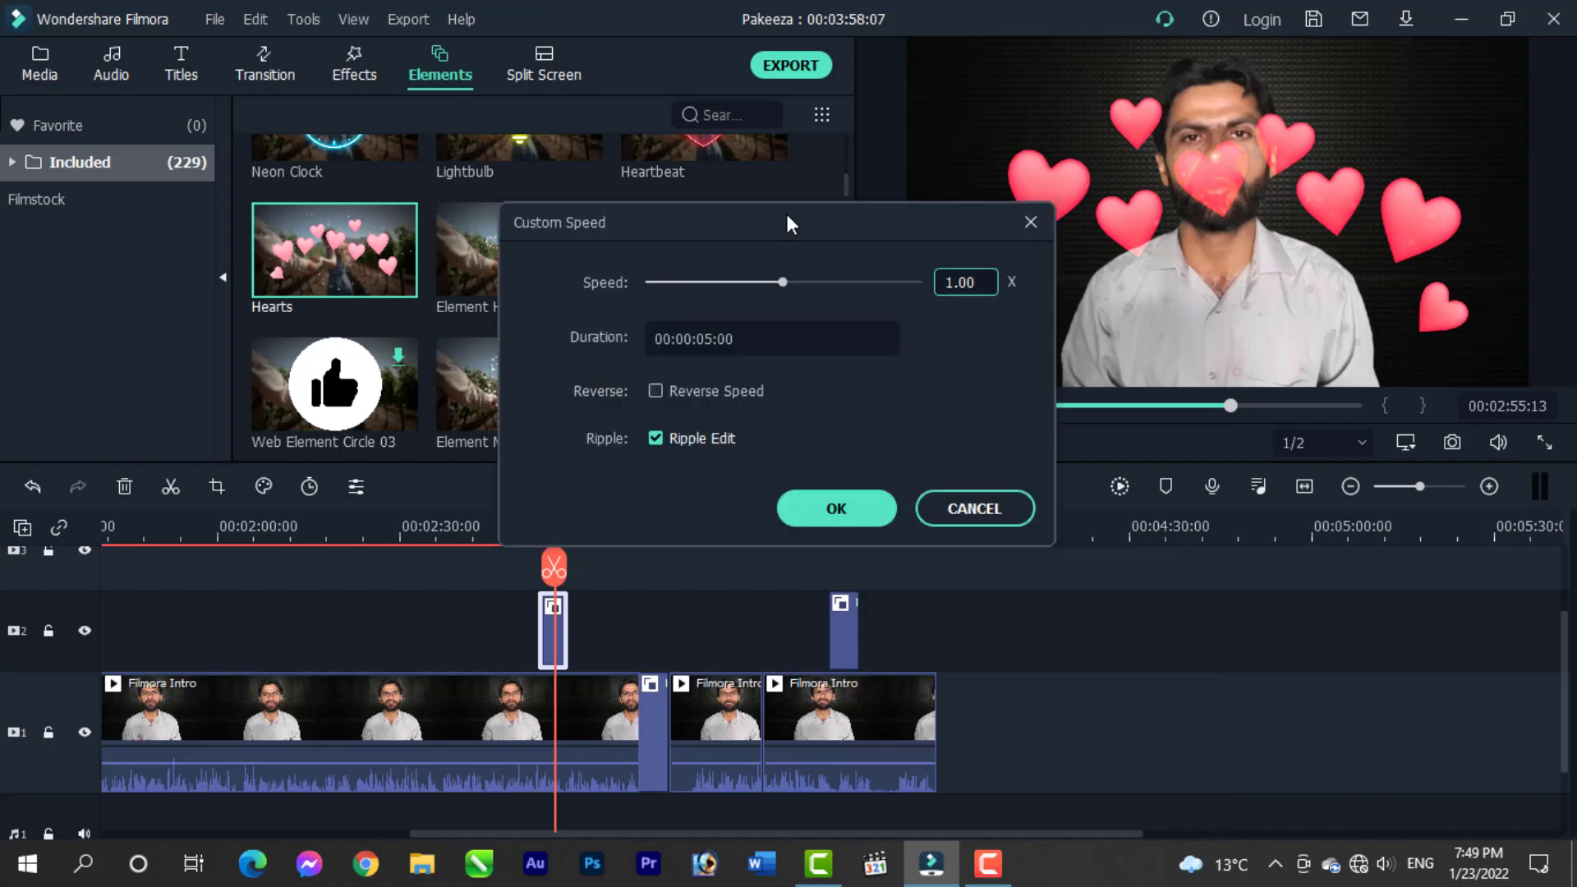
left_click_drag(785, 216, 535, 220)
left_click(457, 344)
type("0705")
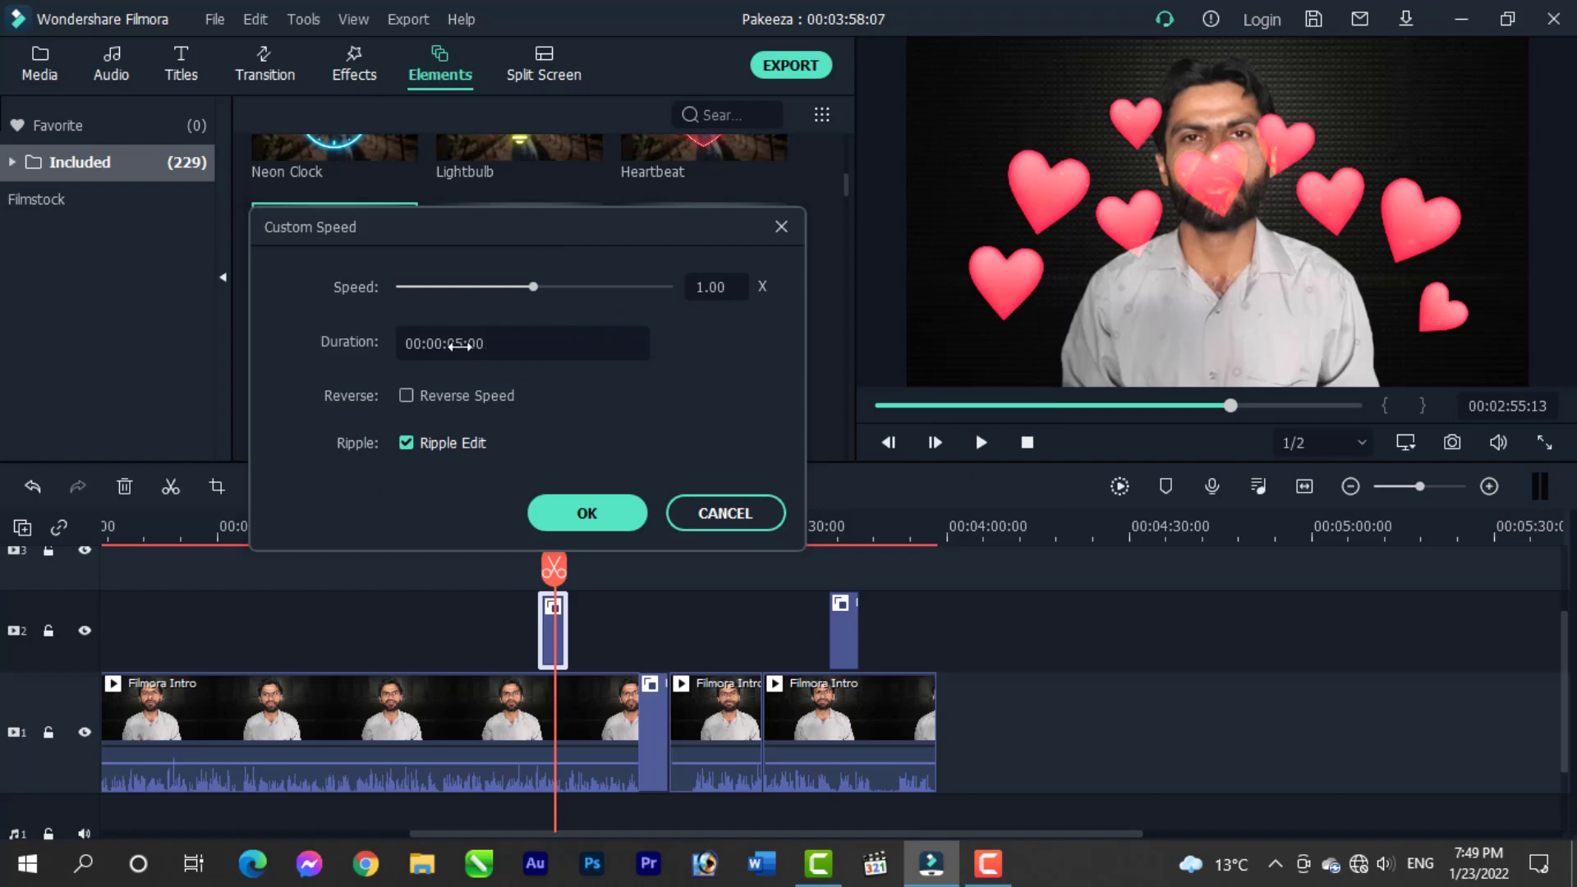
key("Return")
type("0.70")
key("Down")
mouse_move(488, 286)
left_mouse_down()
mouse_move(544, 285)
mouse_move(397, 292)
mouse_move(469, 288)
left_mouse_up()
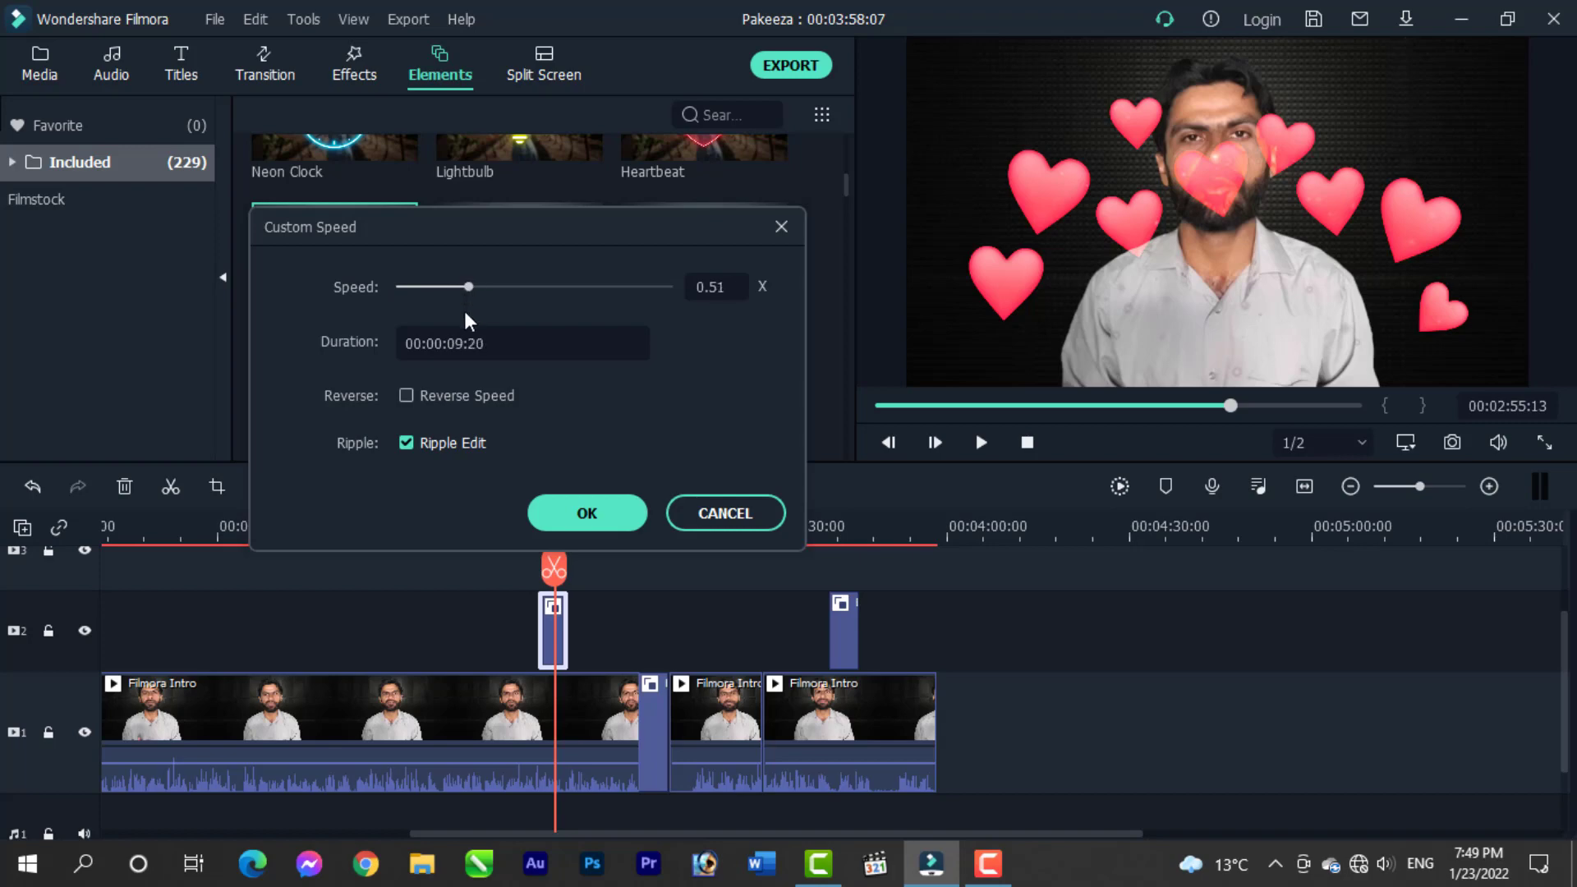
left_click(611, 511)
Step: Play the slowed Hearts element from 00:02:53:20 to 00:02:58:16, and scrub the timeline to 00:03:29:03
left_click(612, 517)
left_click_drag(611, 516, 546, 516)
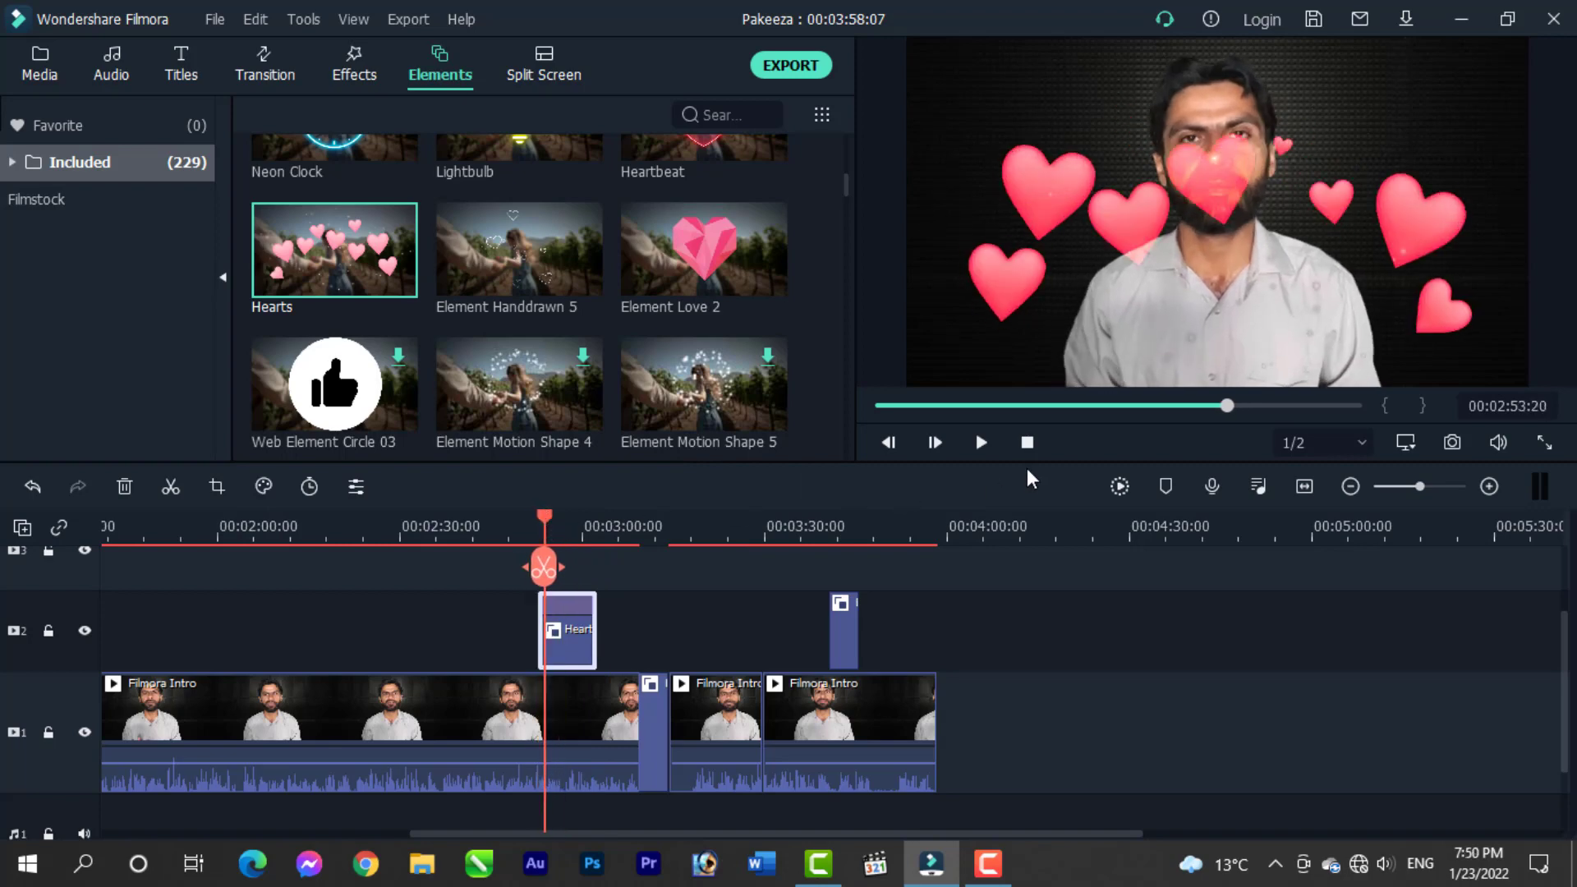
left_click(982, 443)
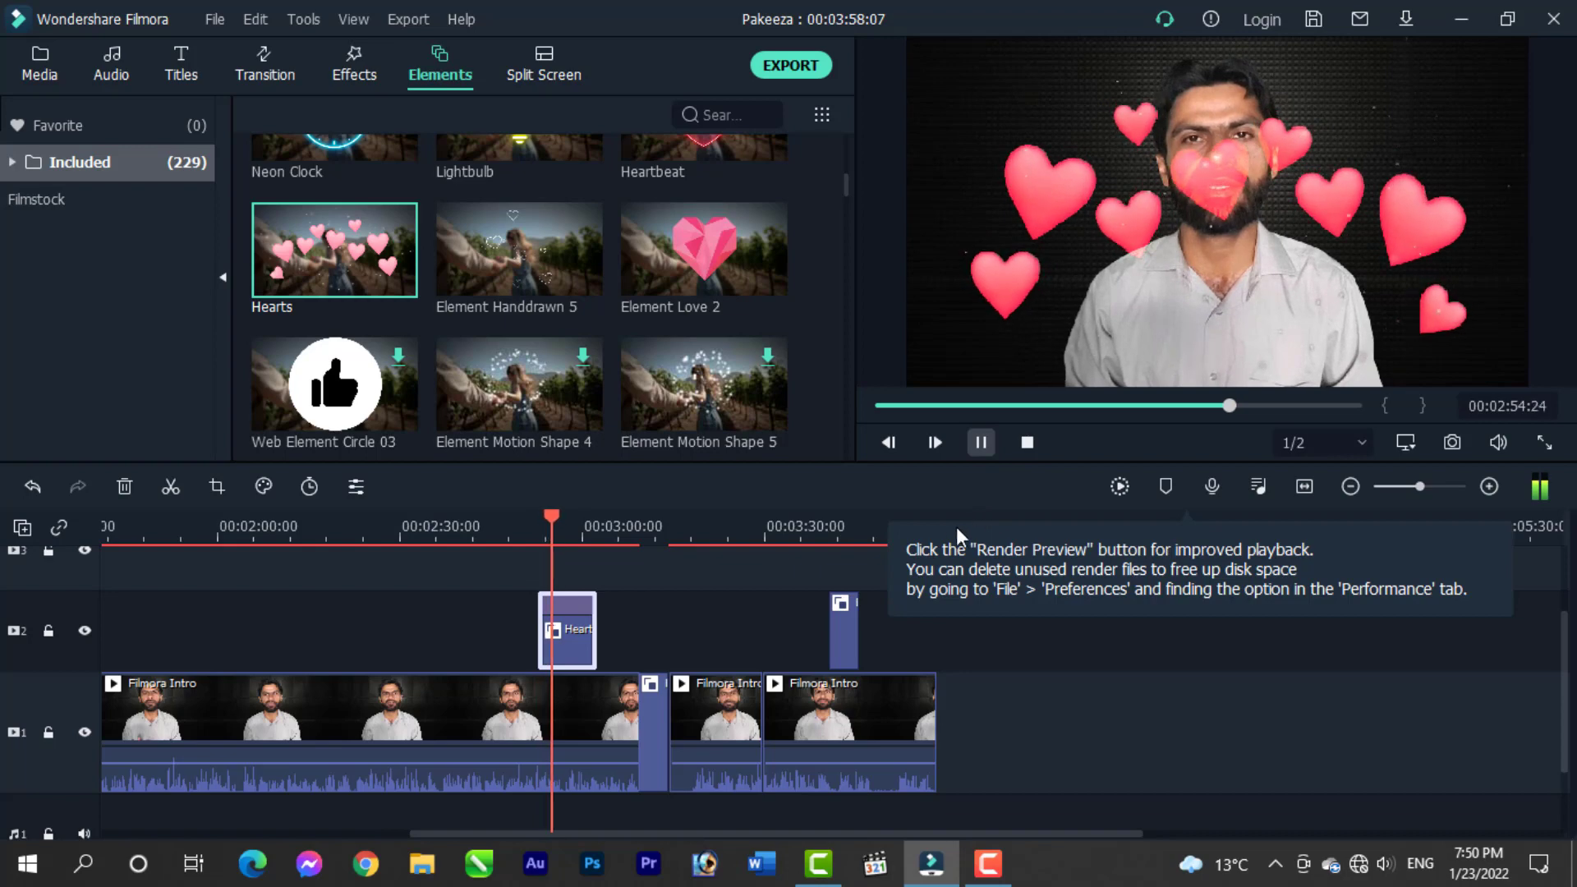
left_click(982, 442)
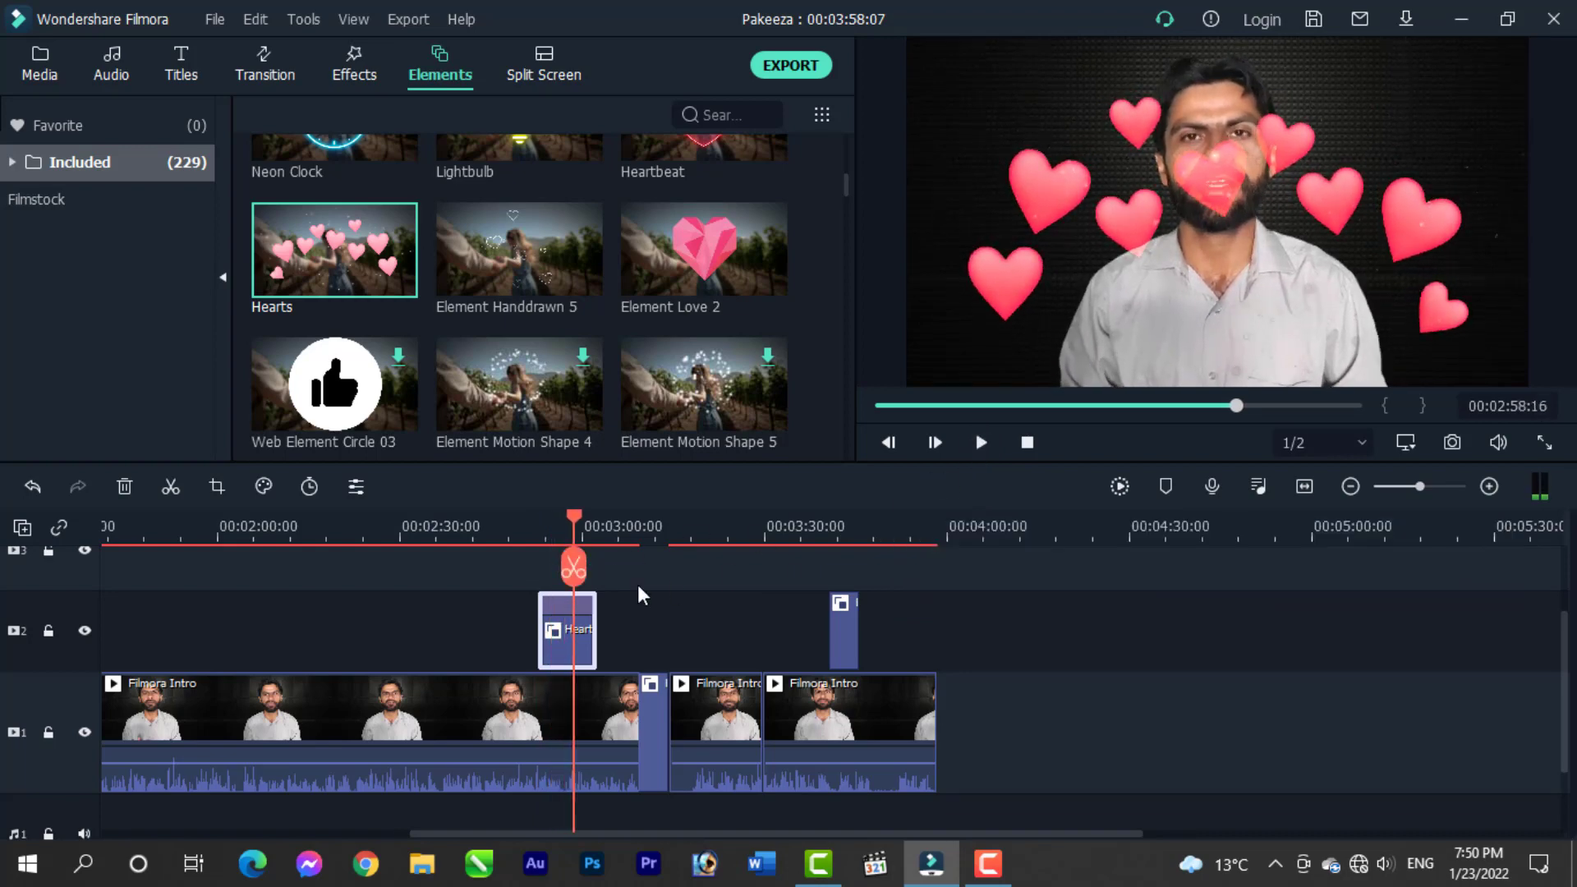
left_click_drag(564, 519, 699, 519)
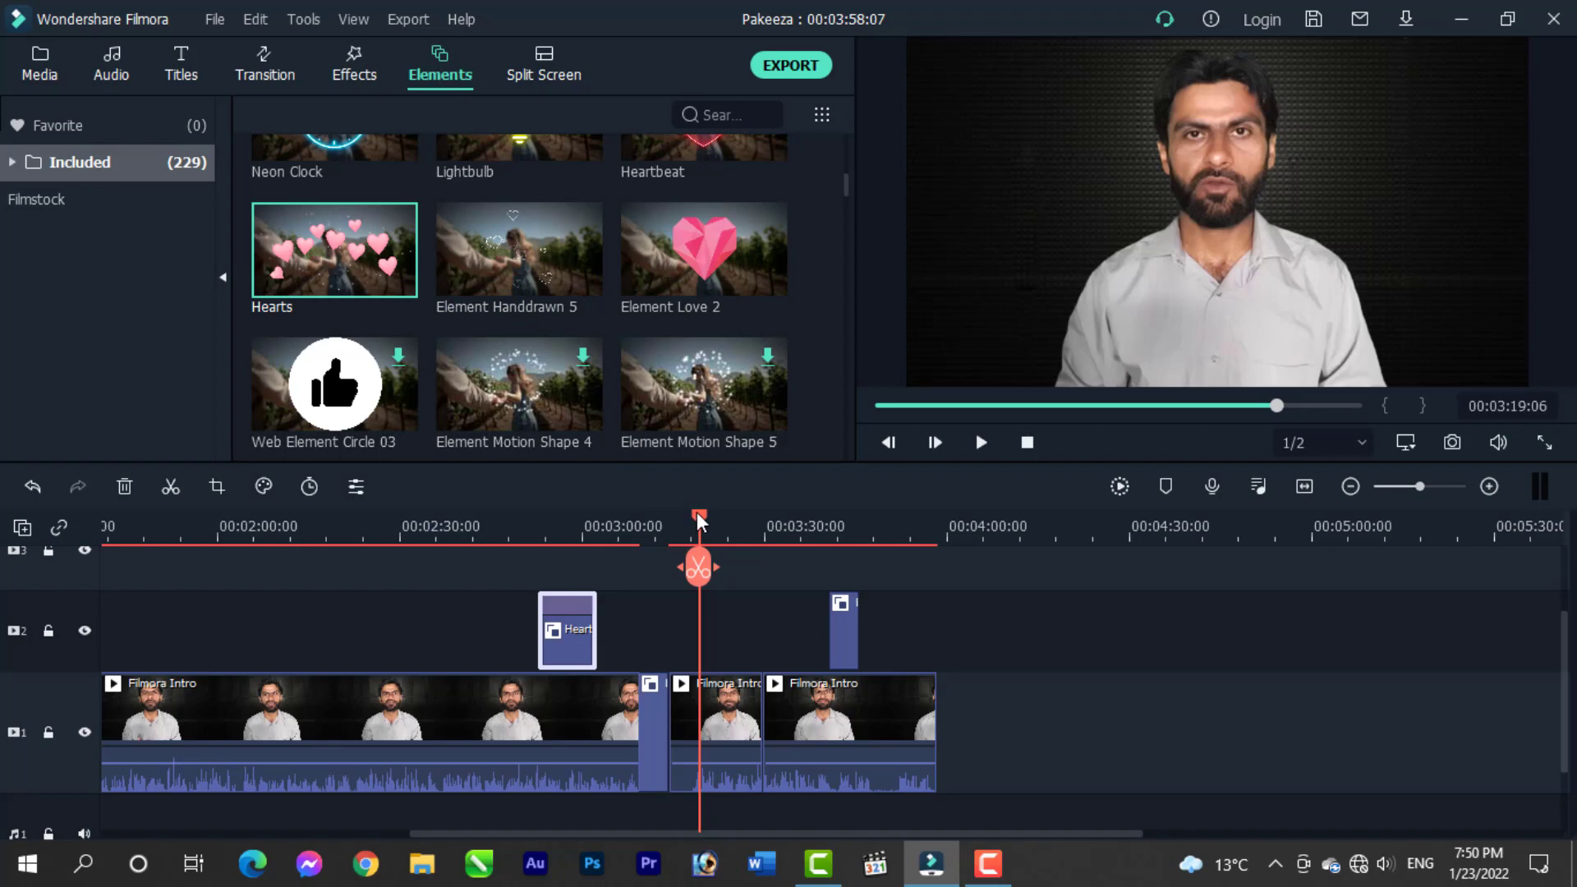
left_click_drag(696, 512, 743, 521)
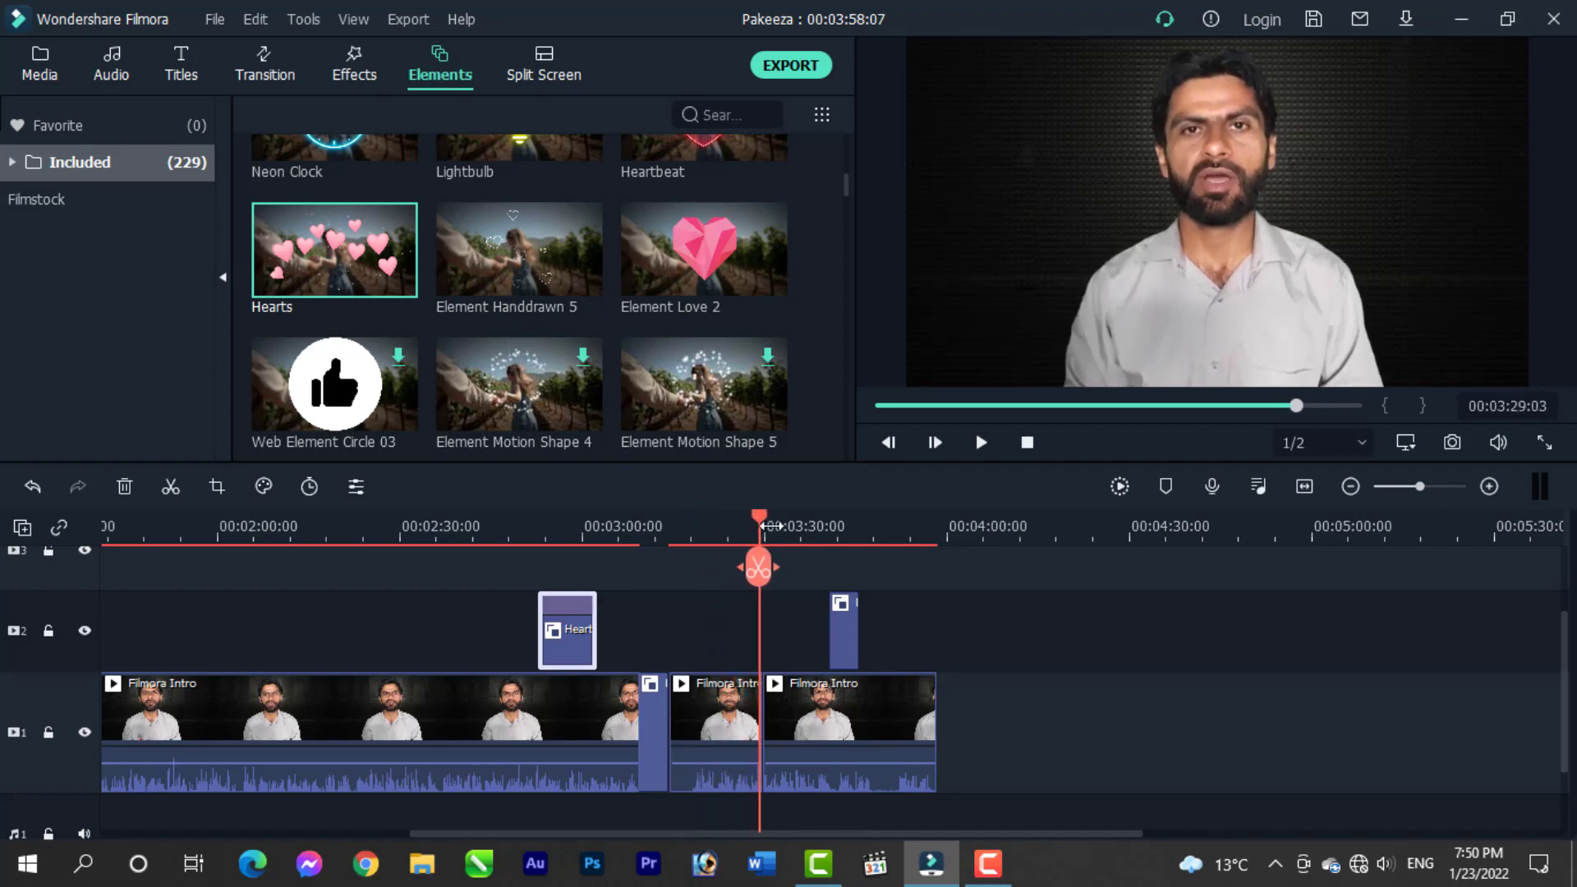